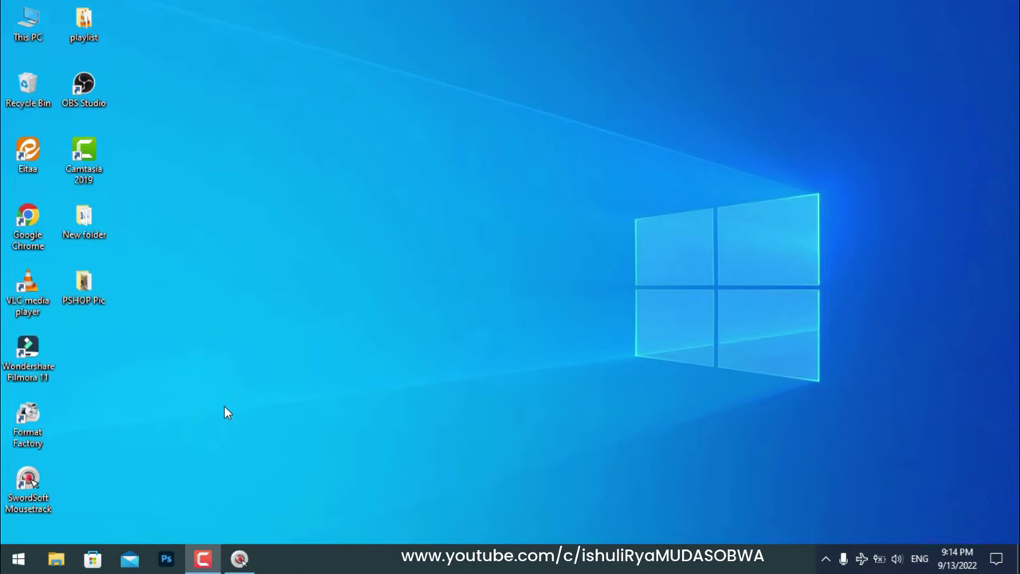
Launch Adobe Photoshop 2020 from the Start menu and bring up its File menu
click(18, 559)
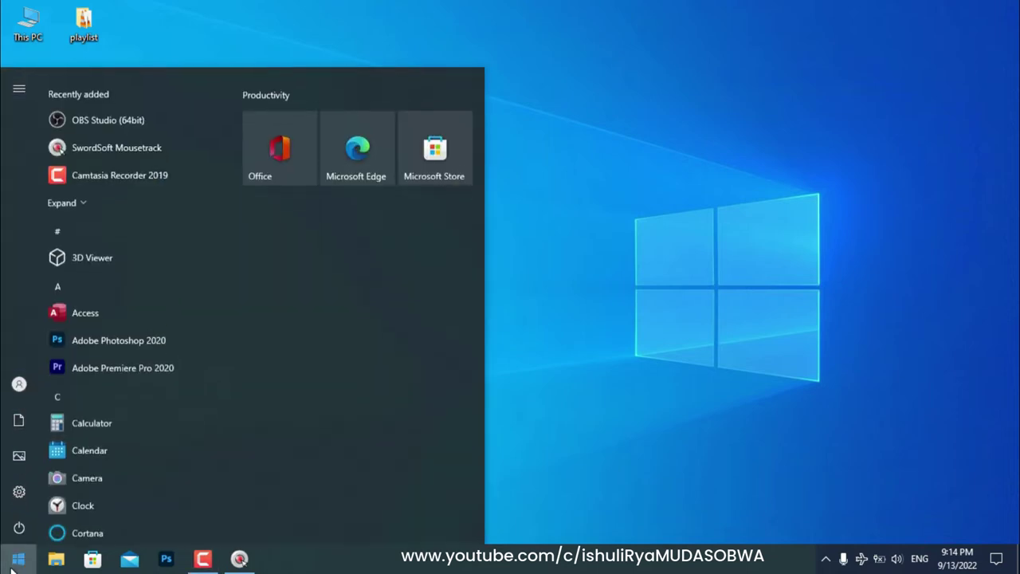
click(104, 326)
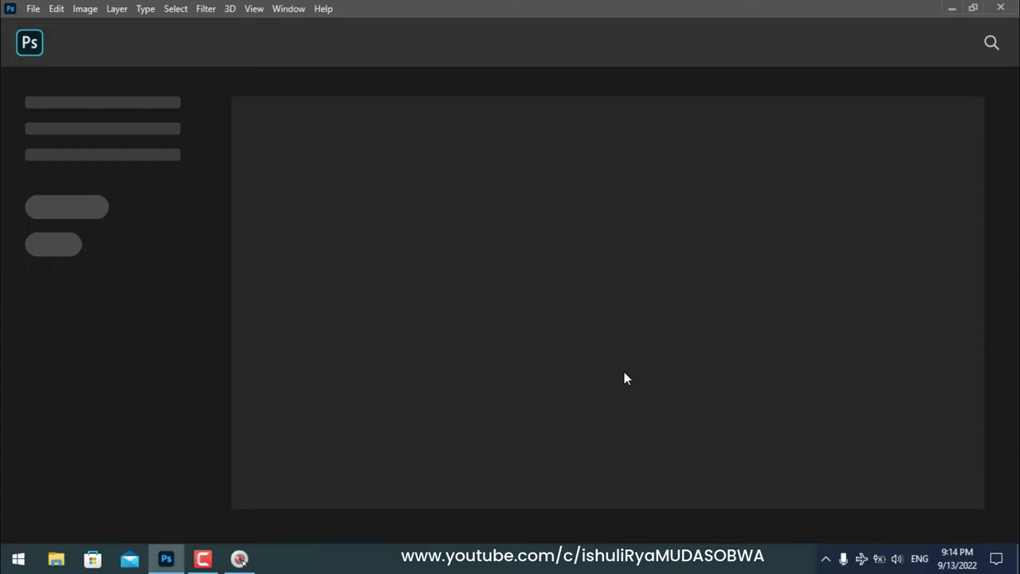
click(33, 10)
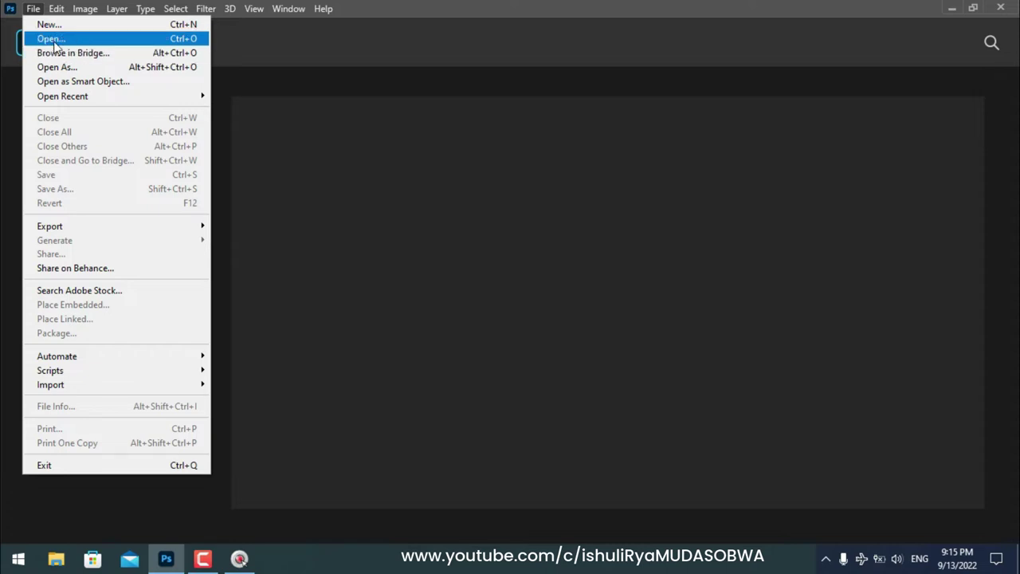
Open Imisambi.jpg from the PSHOP Pic folder and zoom it out to 50%
click(54, 43)
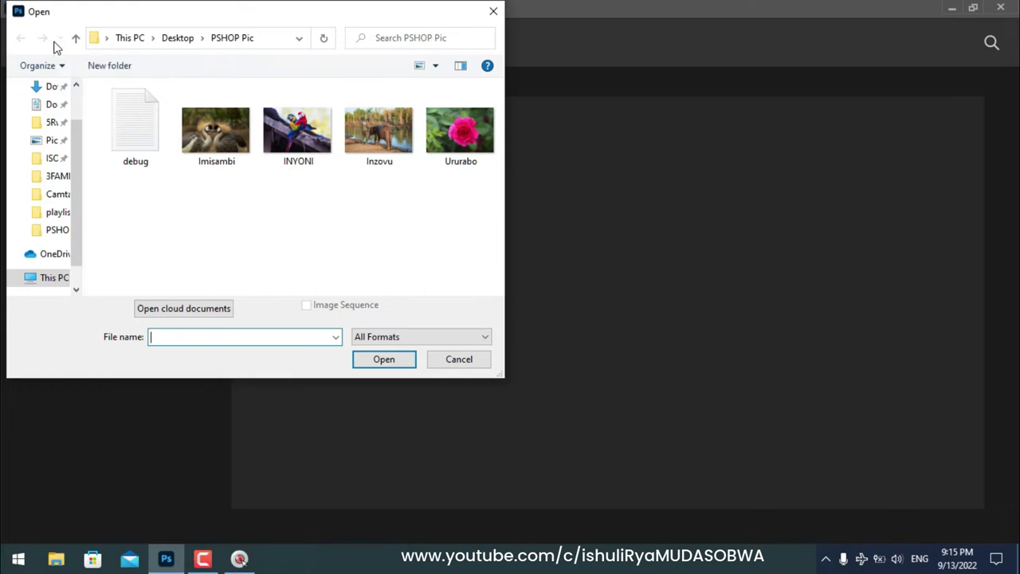
click(214, 133)
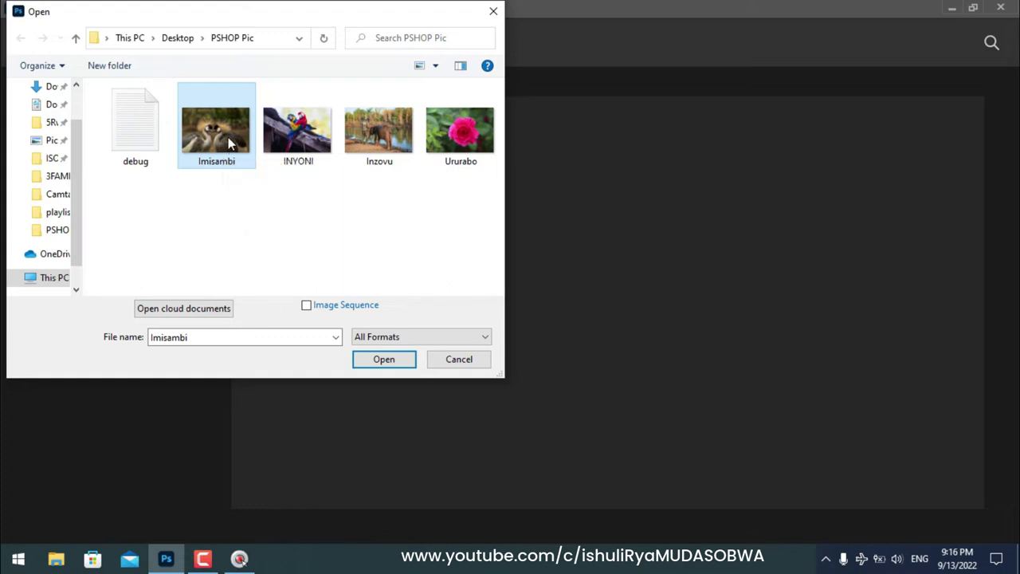
click(388, 360)
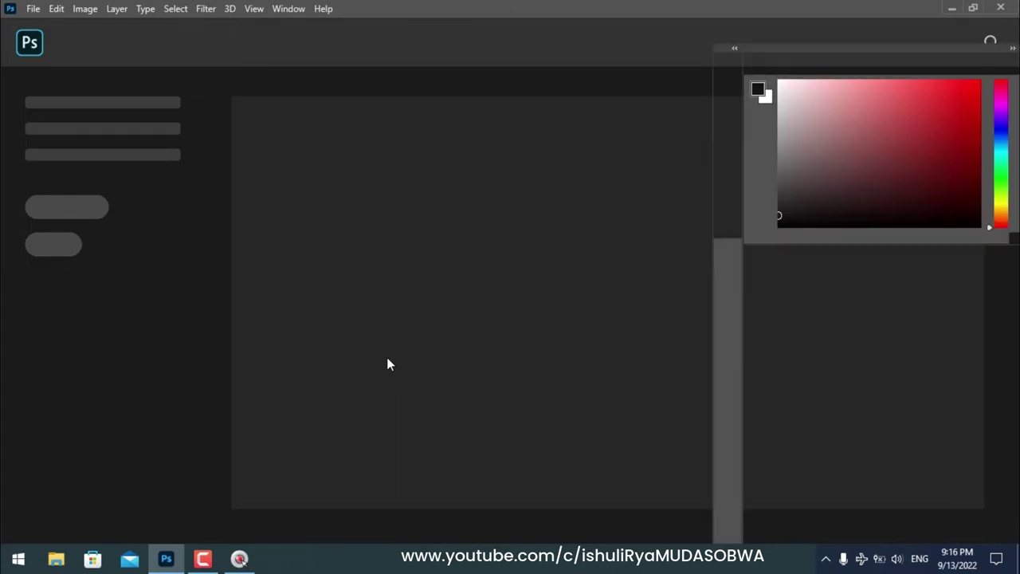
key(ctrl+minus)
key(ctrl+minus)
key(ctrl)
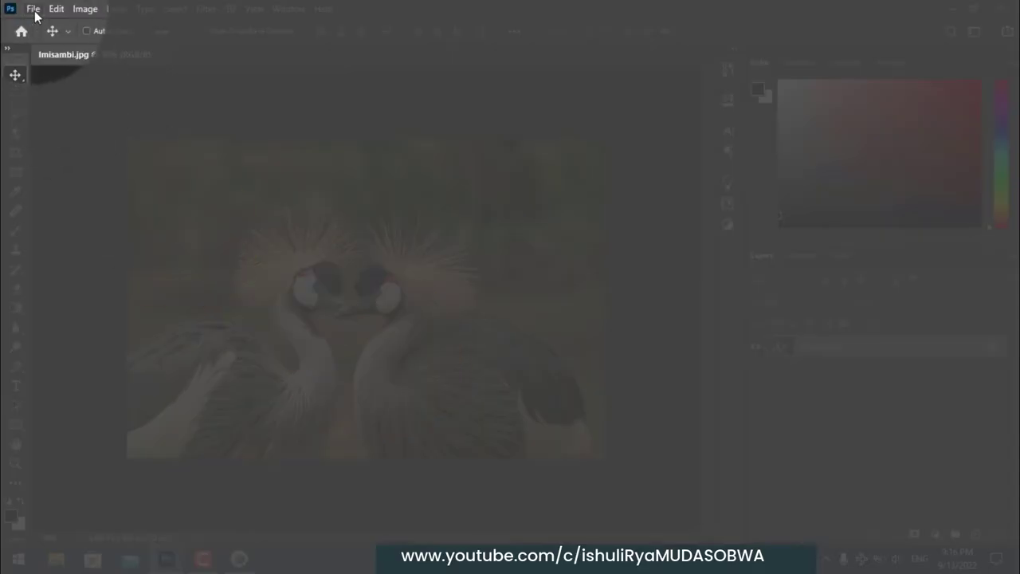
Show the Open dialog listing debug, Imisambi, INYONI, Inzovu and Ururabo in PSHOP Pic
click(33, 10)
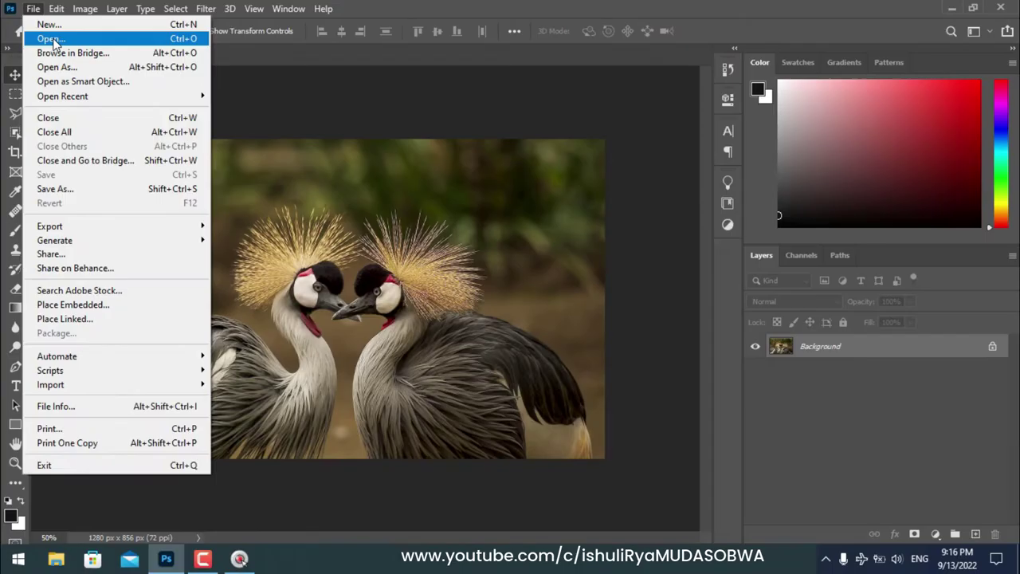
click(405, 11)
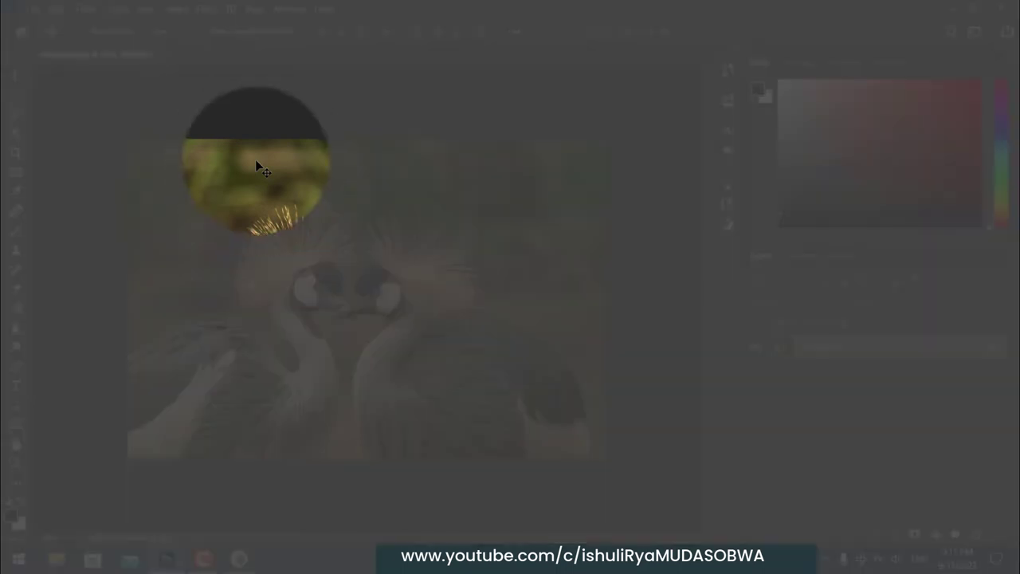
click(32, 10)
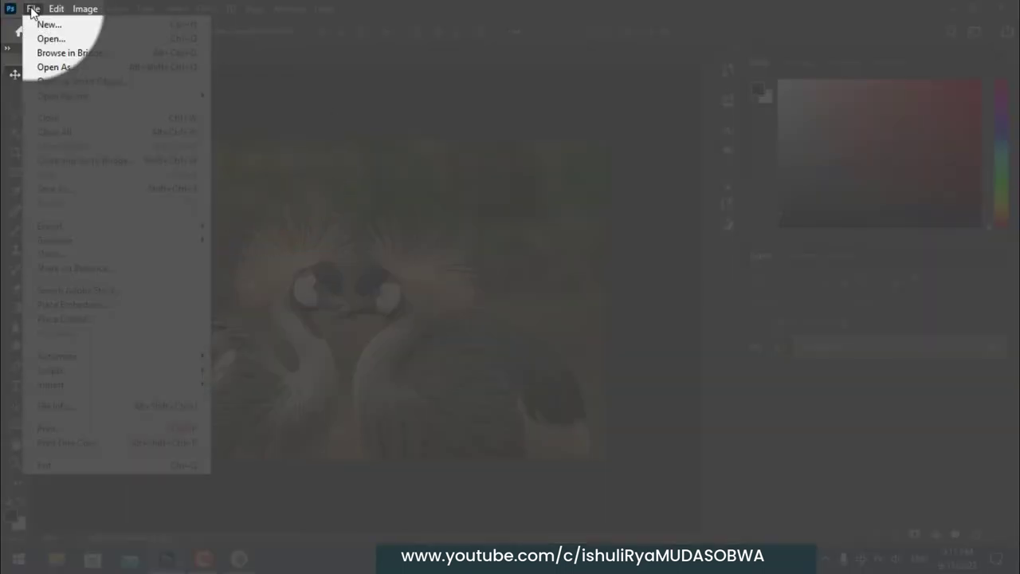
click(49, 39)
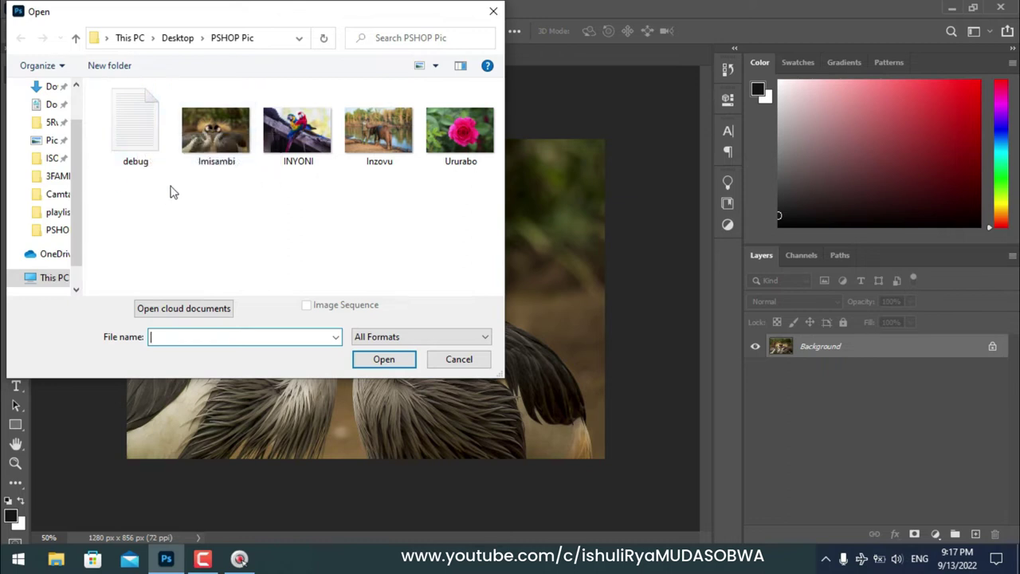
Open Ururabo.jpg from the Open dialog as a second document
click(479, 133)
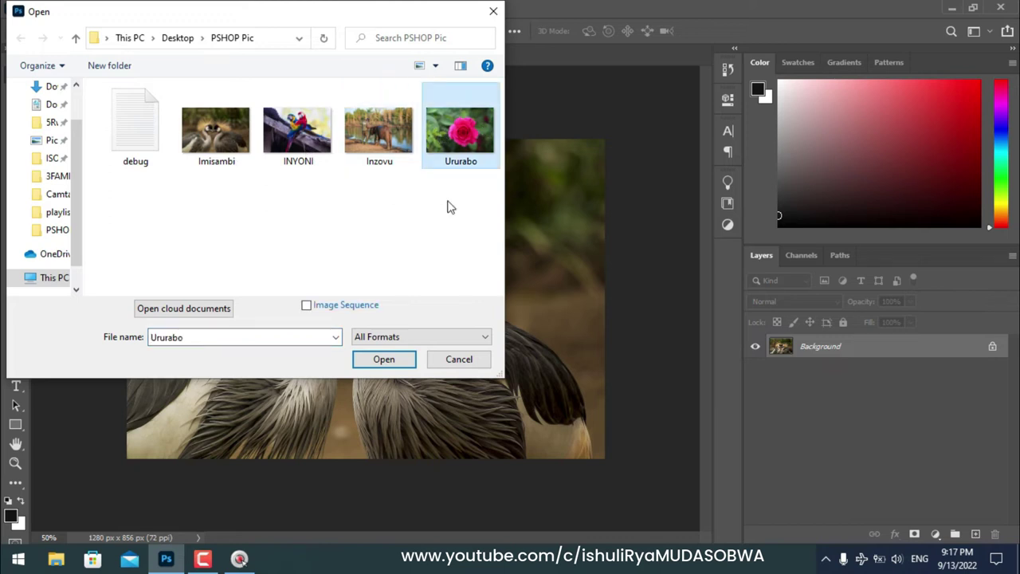
click(384, 360)
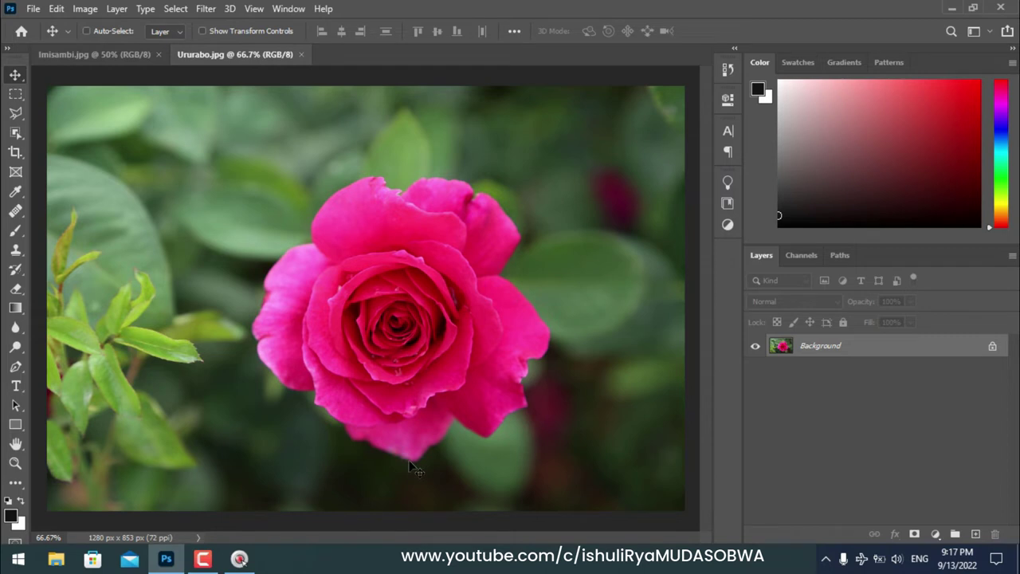
Zoom Ururabo.jpg to 50%, then flip between the two tabs, ending on Imisambi.jpg
key(ctrl+minus)
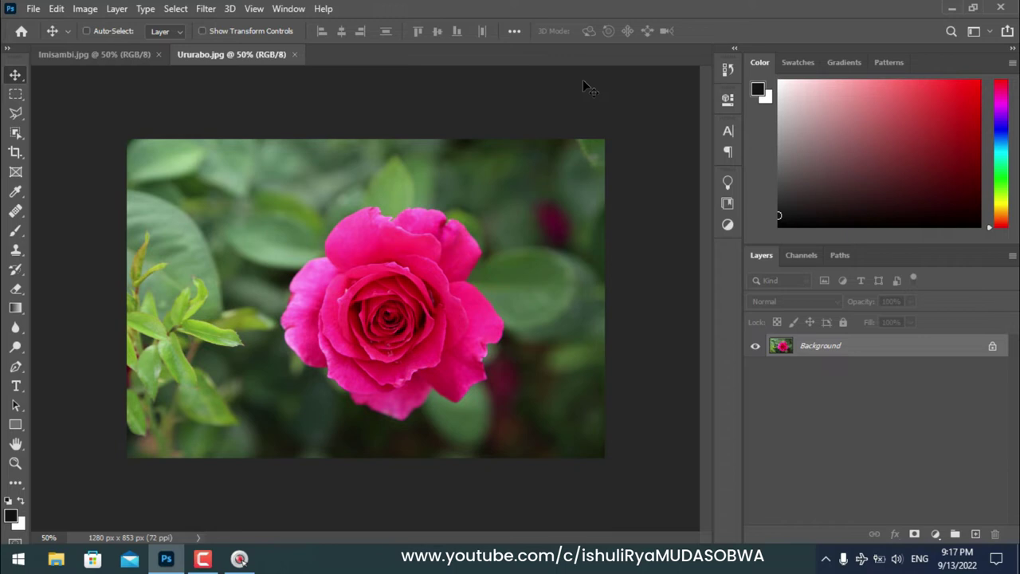
click(108, 54)
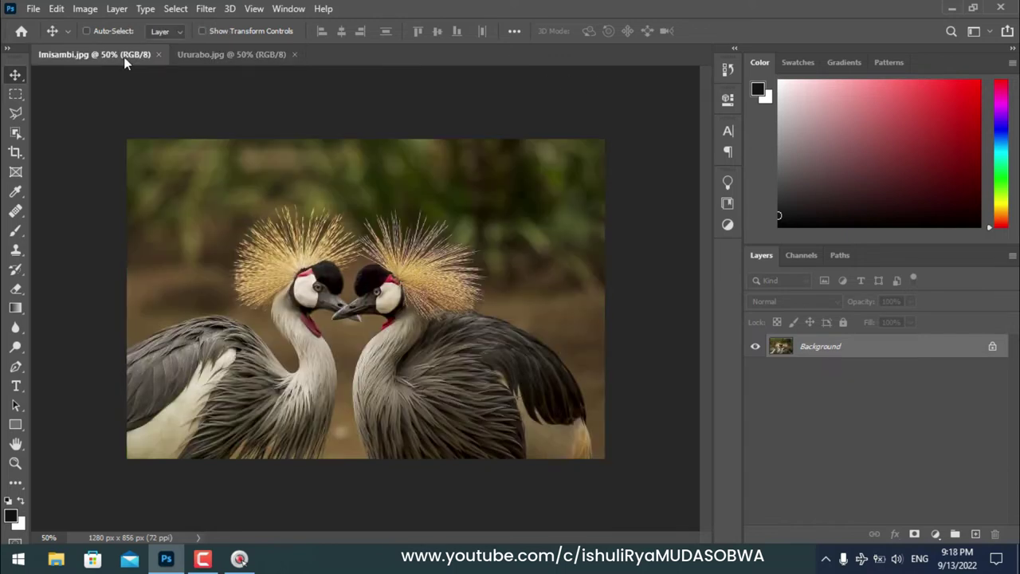
click(221, 54)
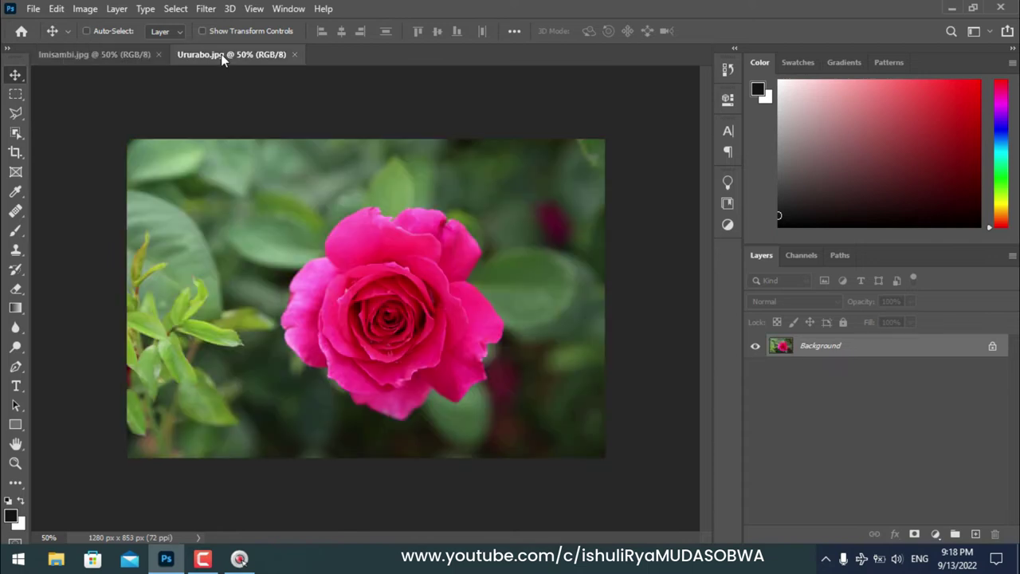
click(115, 54)
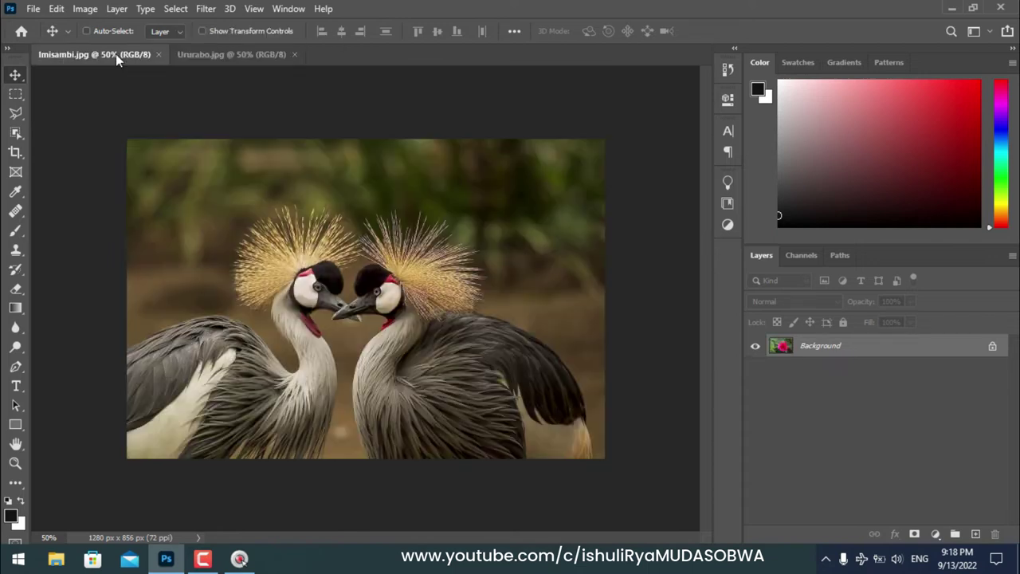
click(217, 50)
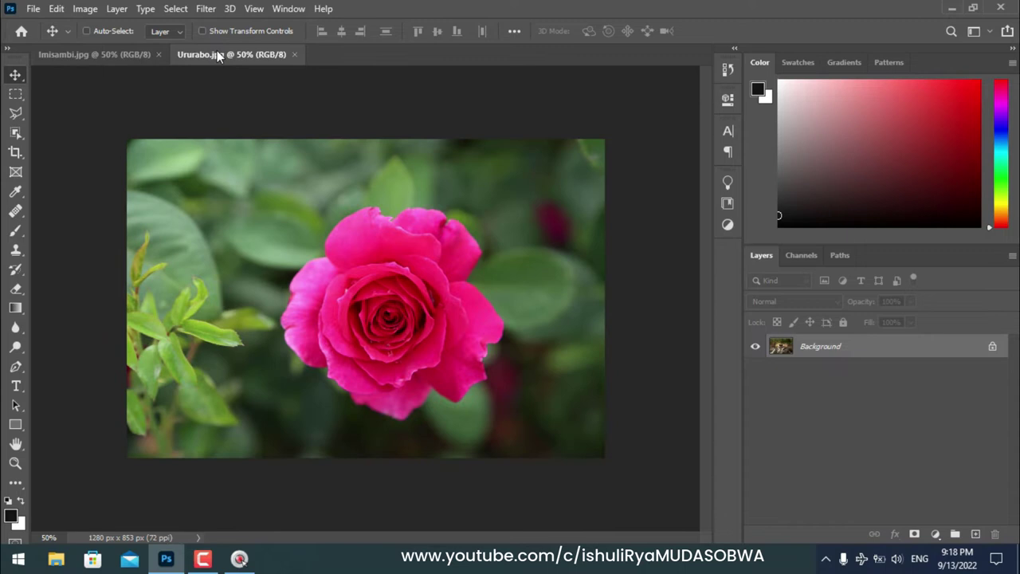
click(126, 50)
click(211, 57)
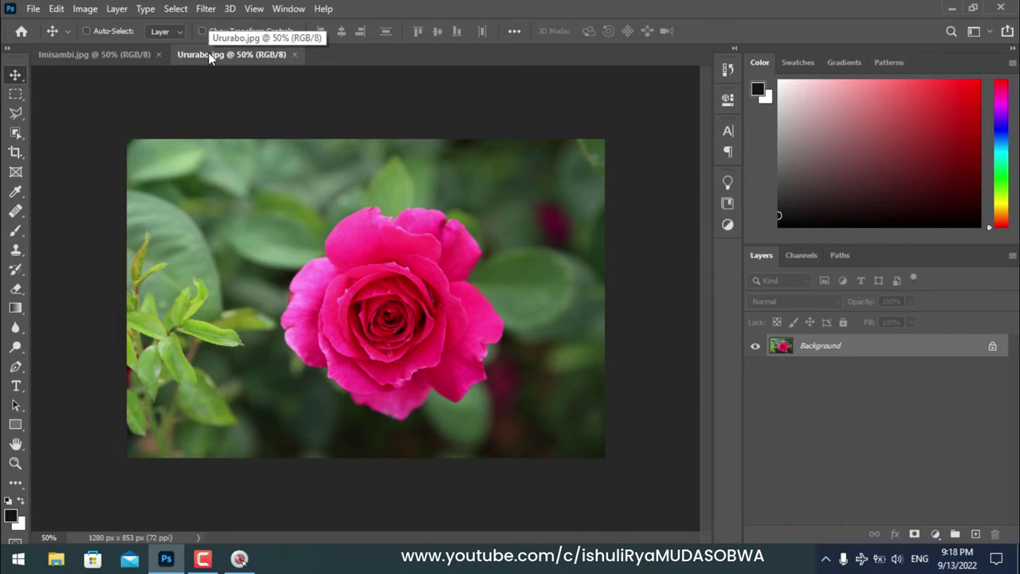
click(115, 56)
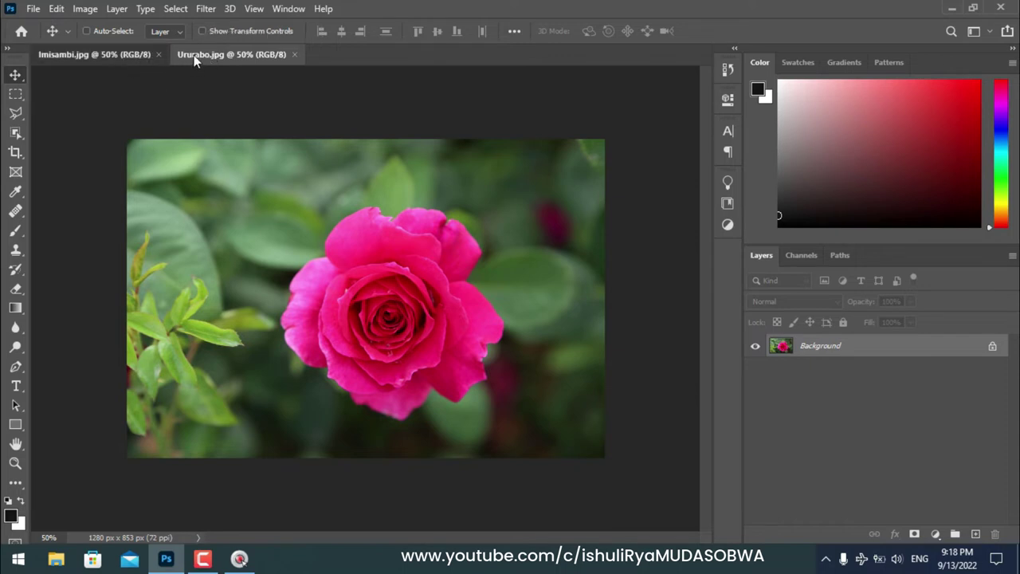
click(209, 54)
click(139, 56)
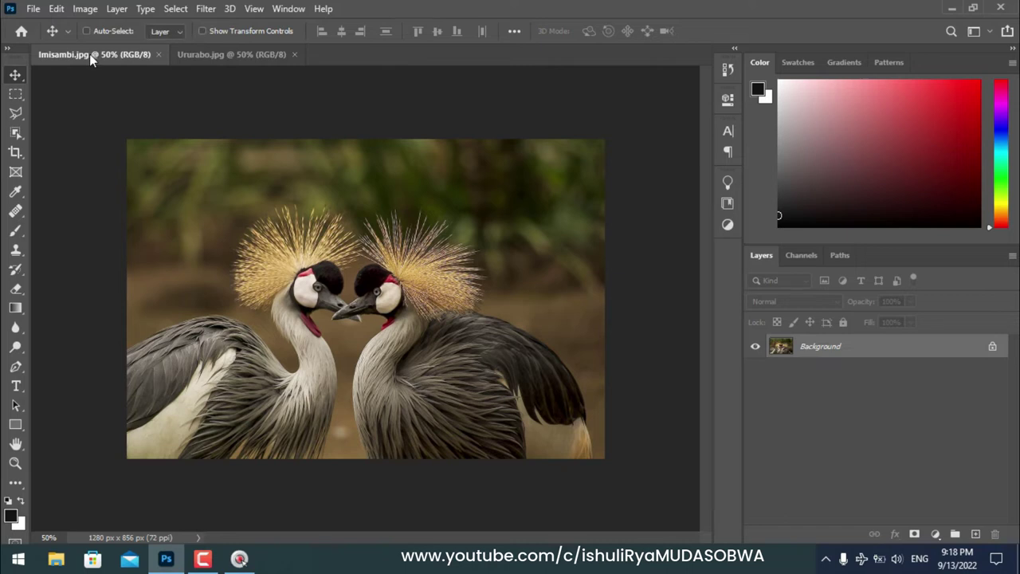
Float Imisambi.jpg in its own window, narrow it and move it to the right
drag(89, 53, 134, 158)
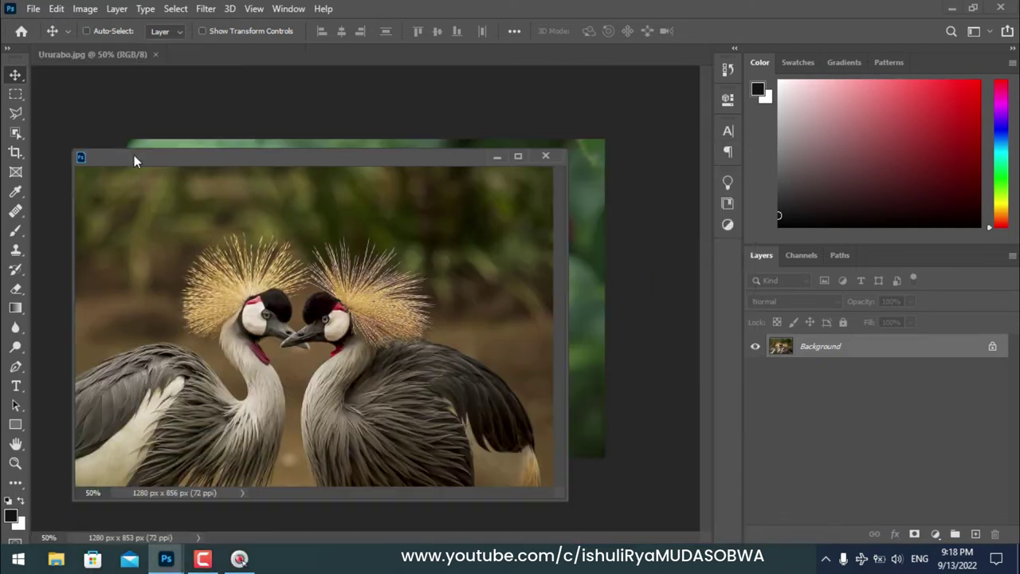
drag(221, 158, 369, 125)
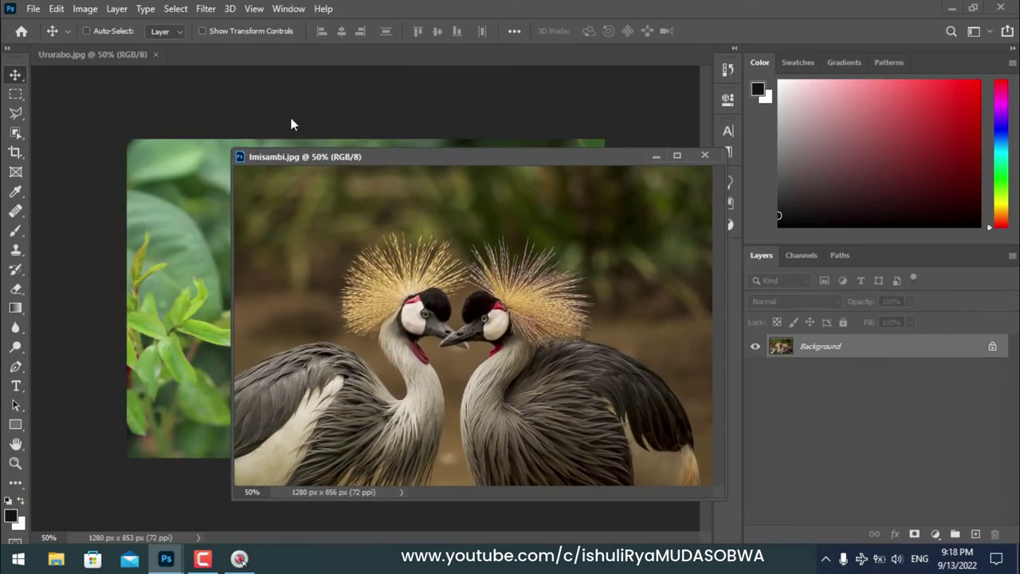
mouse_move(369, 124)
mouse_down()
mouse_move(451, 140)
mouse_move(135, 152)
mouse_move(276, 124)
mouse_move(346, 127)
mouse_move(265, 133)
mouse_up()
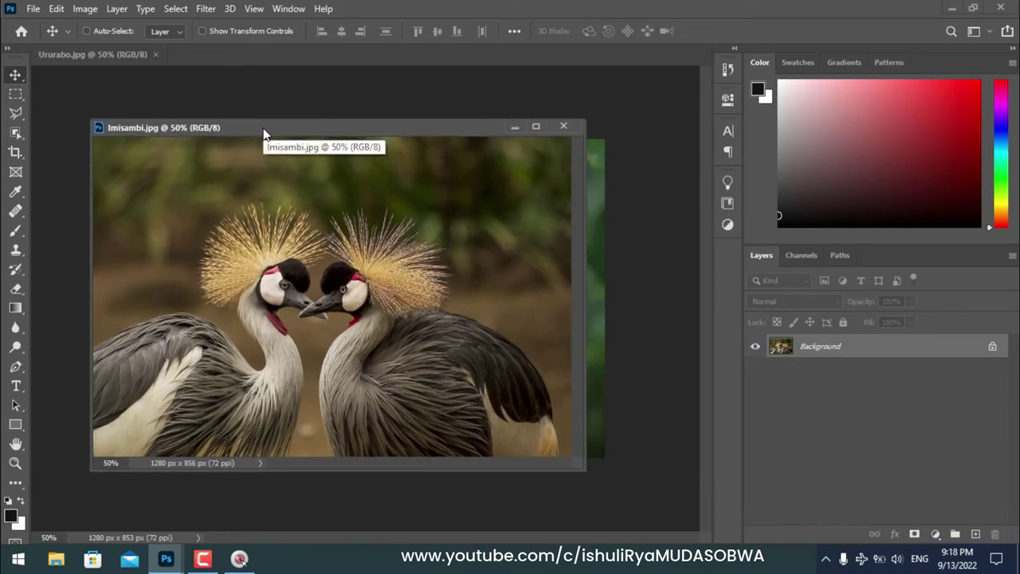
drag(583, 193, 505, 197)
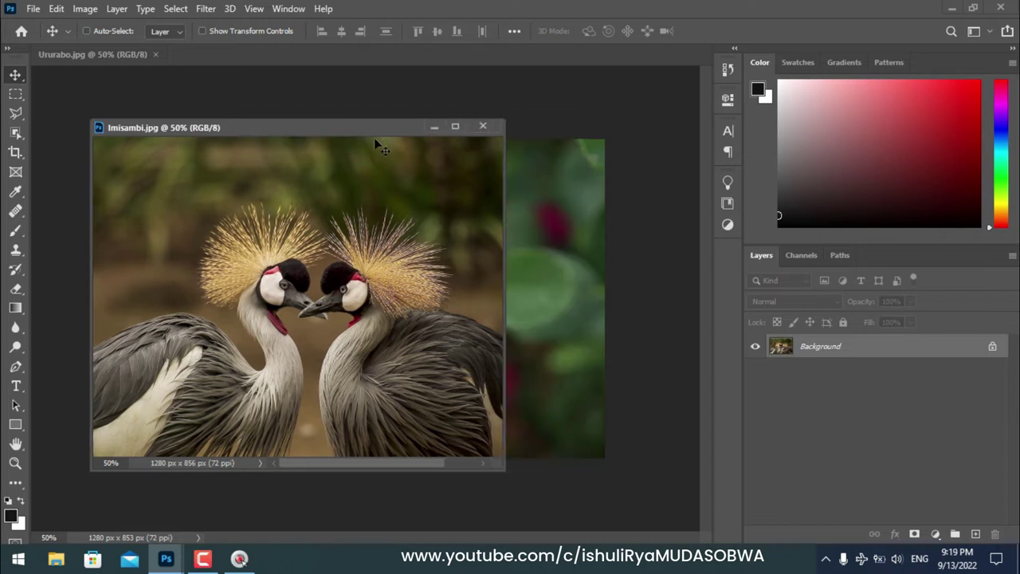
drag(373, 130, 341, 137)
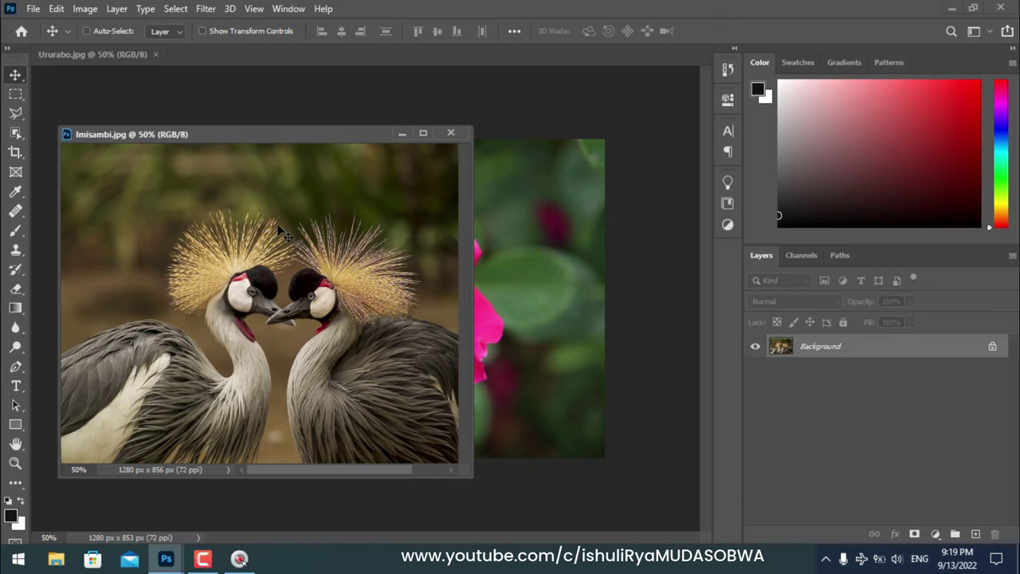
drag(269, 136, 276, 147)
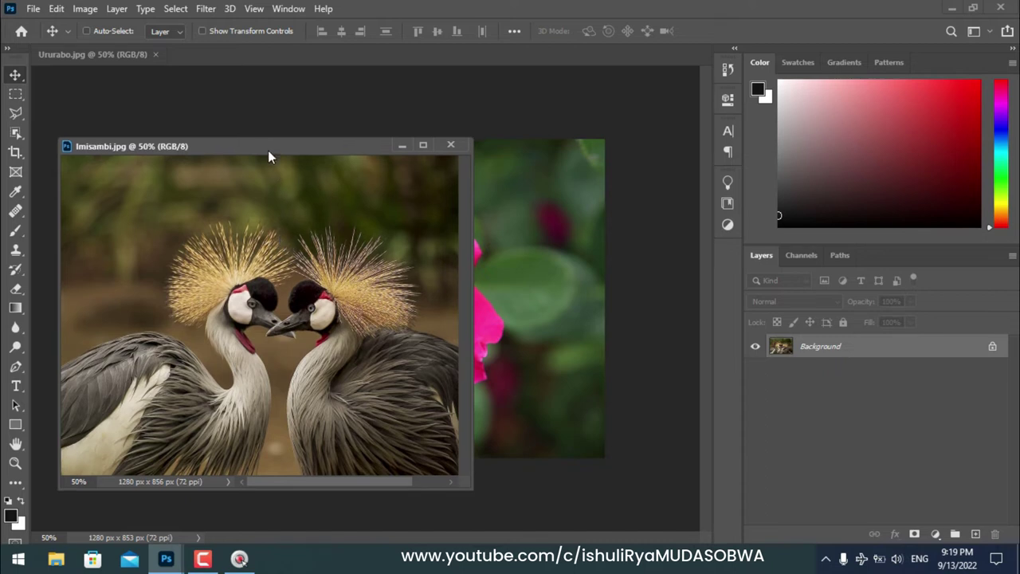
click(102, 55)
mouse_move(232, 154)
mouse_down()
mouse_move(576, 157)
mouse_move(368, 169)
mouse_up()
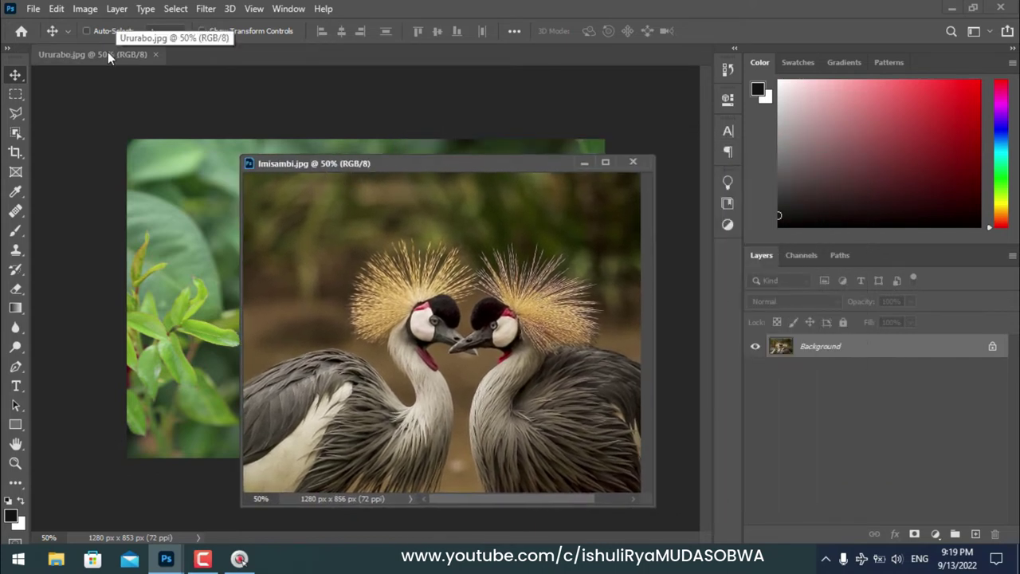
Float the Ururabo rose photo too, then shrink and arrange both windows overlapping
drag(107, 52, 141, 118)
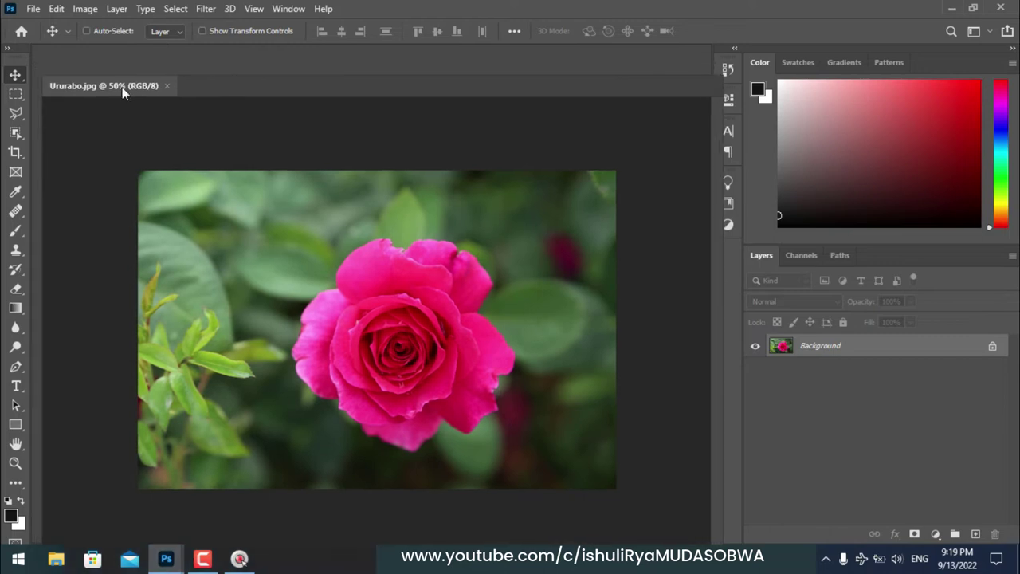
drag(142, 118, 153, 150)
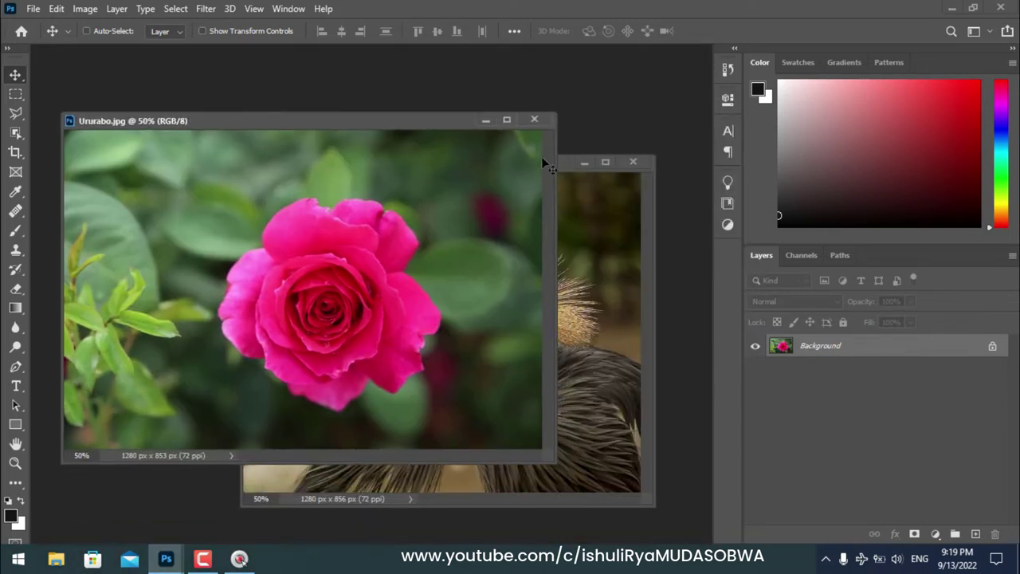
drag(556, 114, 457, 138)
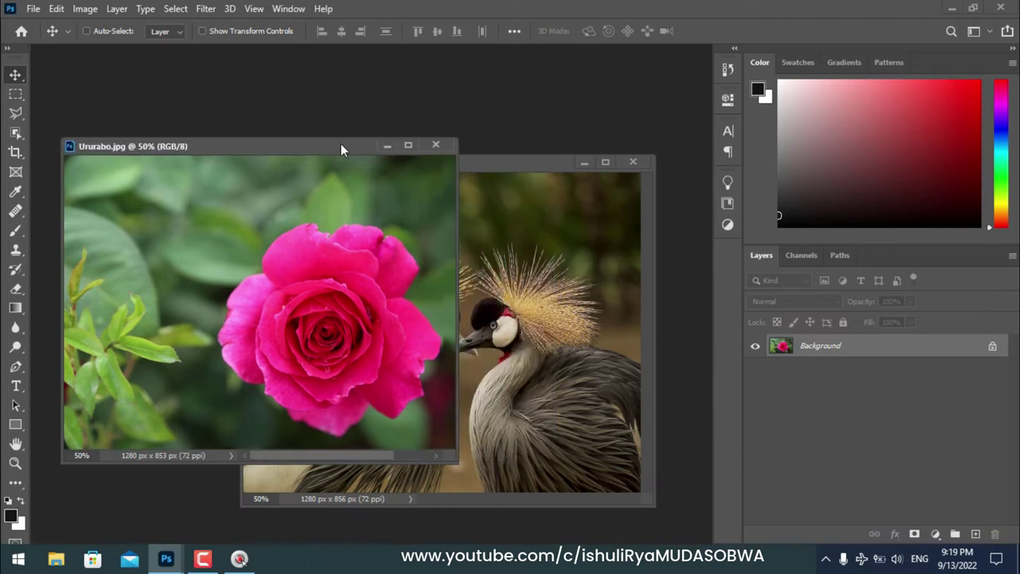
drag(341, 150, 326, 130)
drag(501, 163, 526, 191)
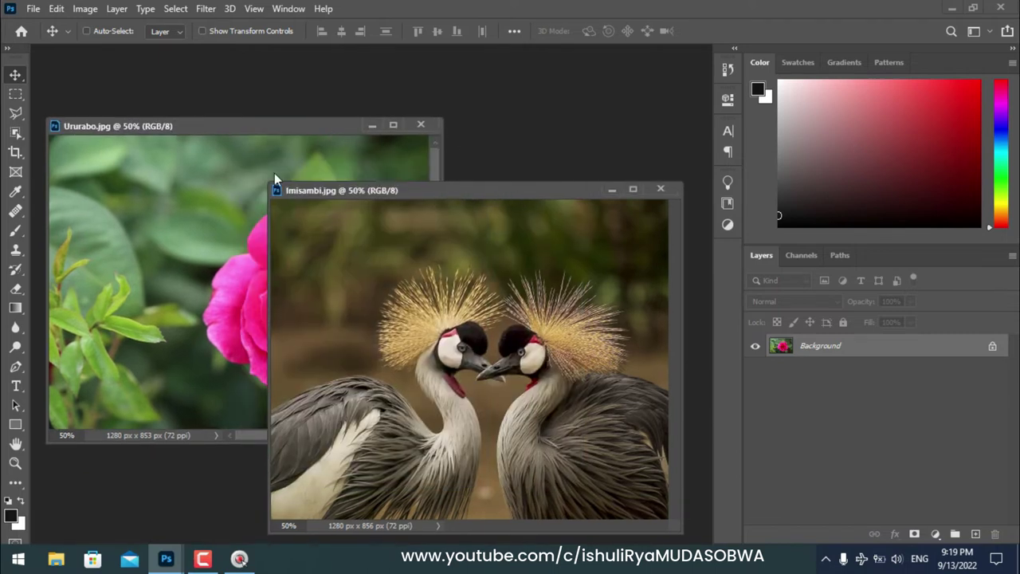
click(274, 190)
drag(267, 182, 372, 201)
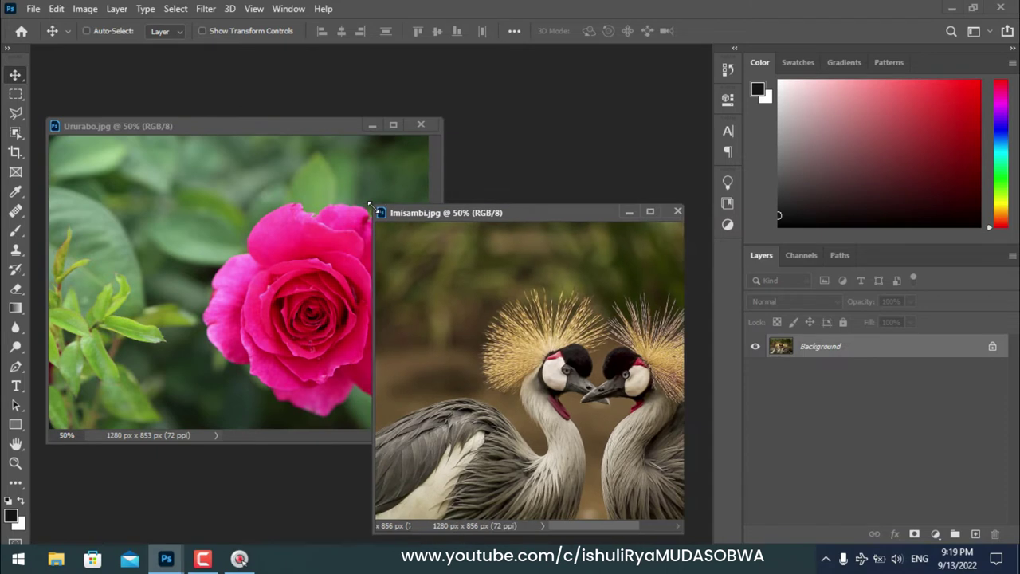
drag(494, 212, 555, 166)
mouse_move(292, 126)
mouse_down()
mouse_move(259, 53)
mouse_move(275, 79)
mouse_up()
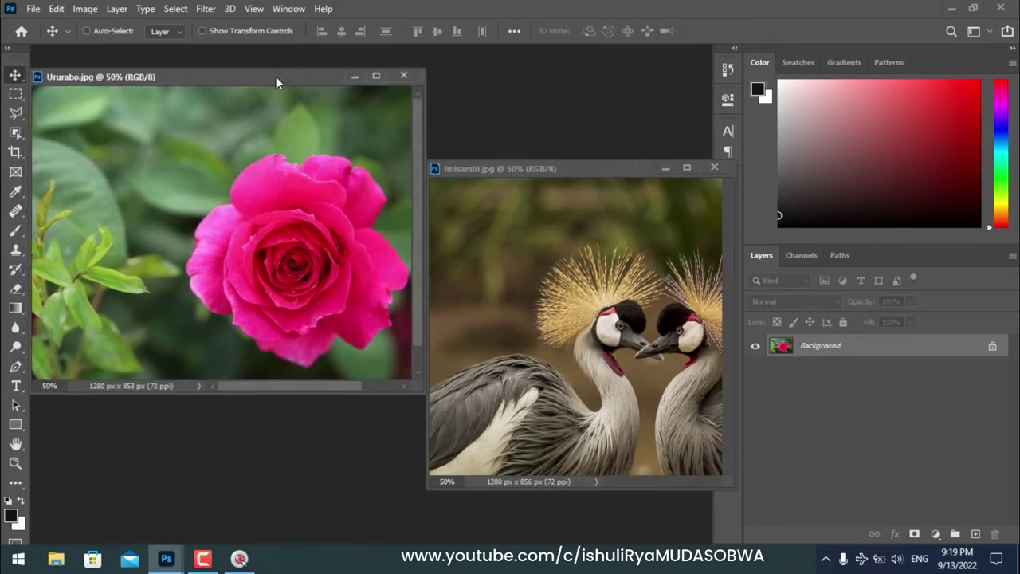
mouse_move(500, 177)
mouse_down()
mouse_move(267, 171)
mouse_move(287, 139)
mouse_move(276, 195)
mouse_up()
mouse_move(279, 157)
mouse_down()
mouse_move(226, 233)
mouse_move(354, 165)
mouse_move(356, 178)
mouse_move(338, 186)
mouse_move(412, 202)
mouse_move(302, 139)
mouse_move(191, 185)
mouse_move(488, 136)
mouse_up()
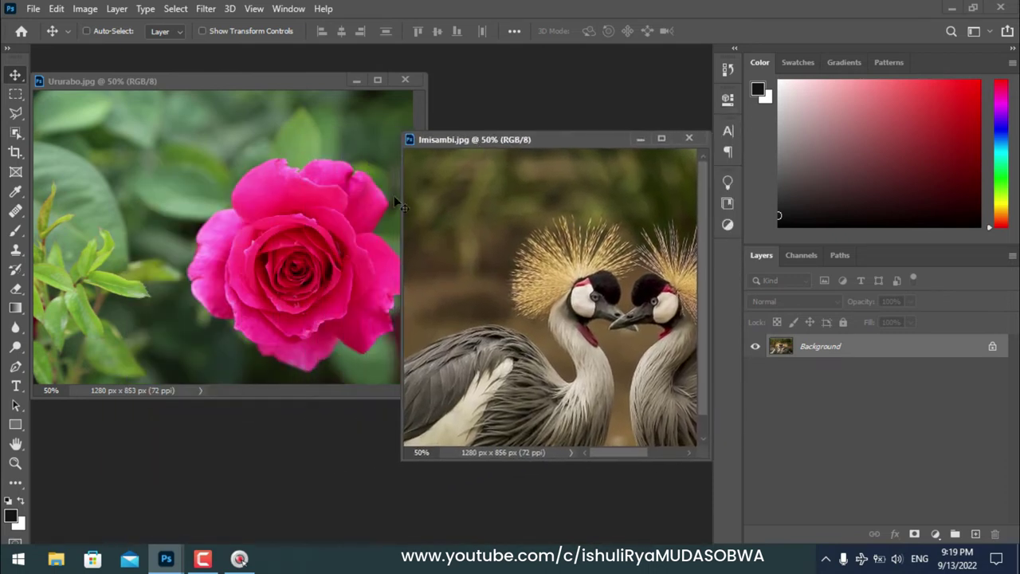
Bring each photo window to the front in turn and move the rose window top-left
click(222, 188)
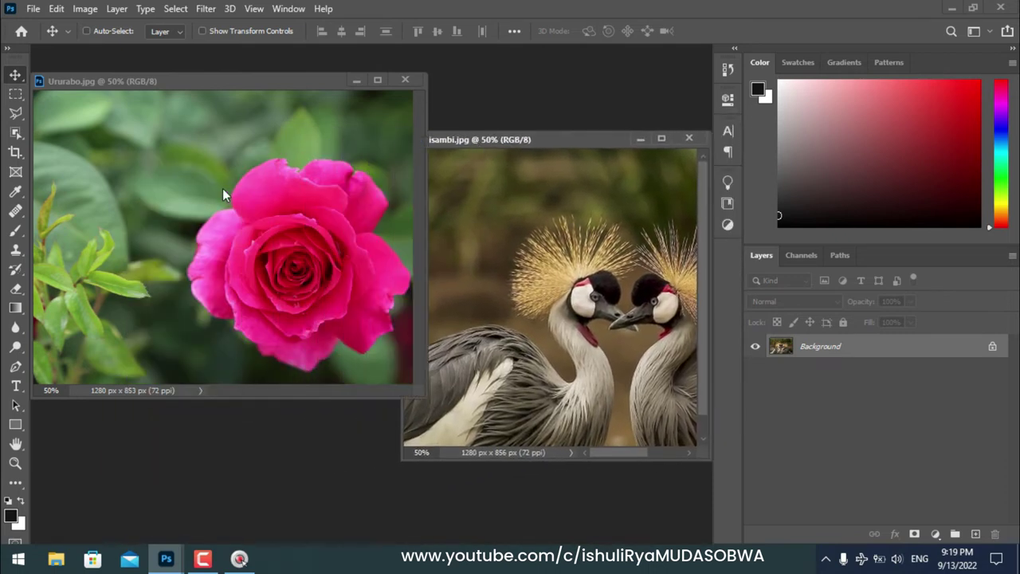
click(576, 271)
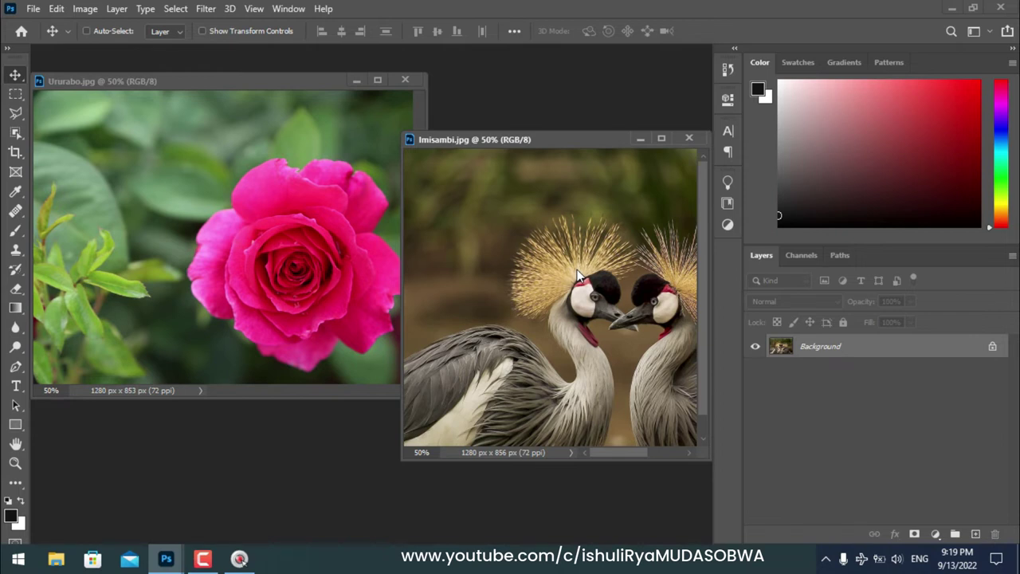
drag(168, 79, 189, 150)
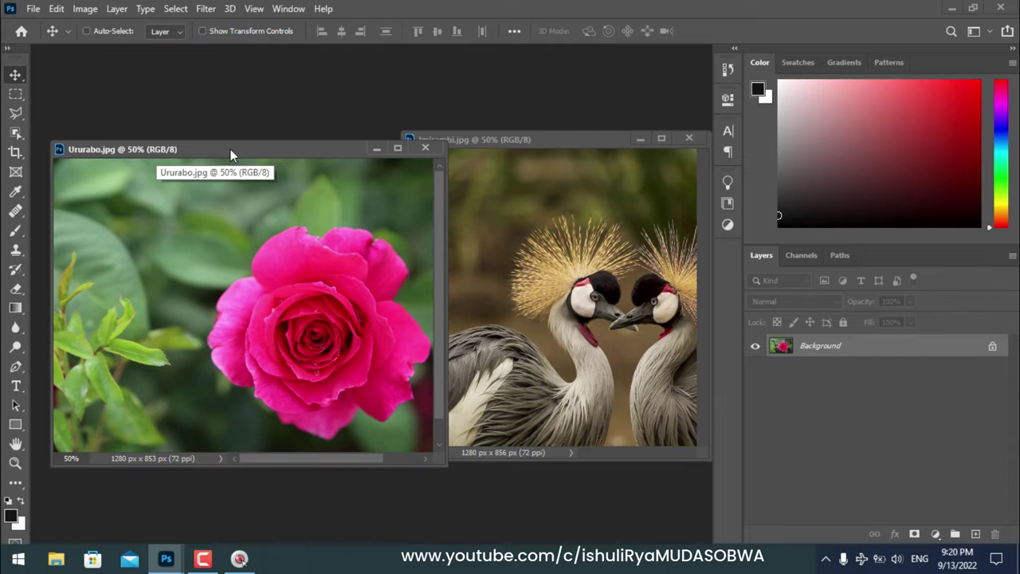
drag(230, 149, 214, 51)
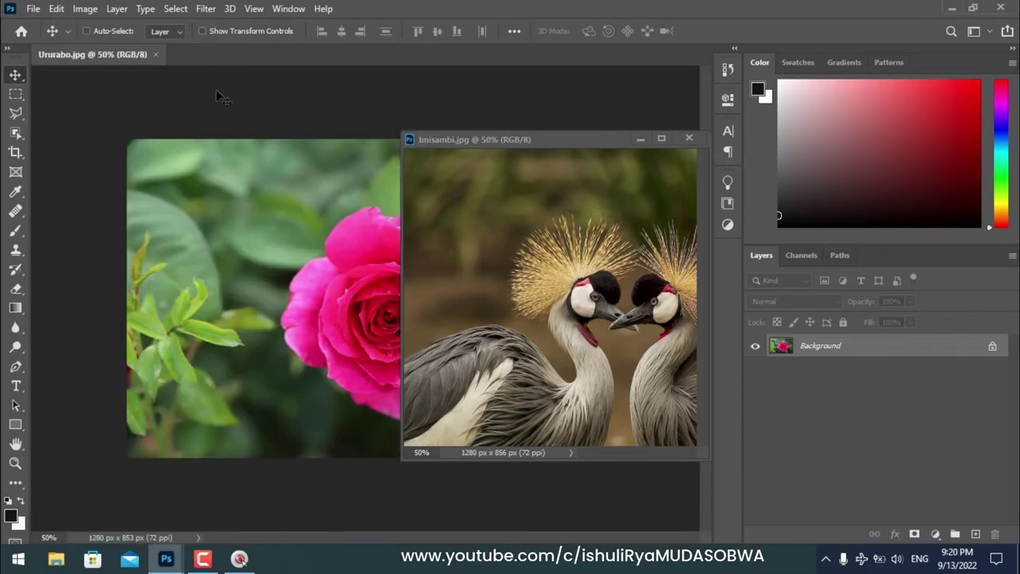
Dock the floating crane photo window as a tab on the tab bar
drag(495, 138, 510, 255)
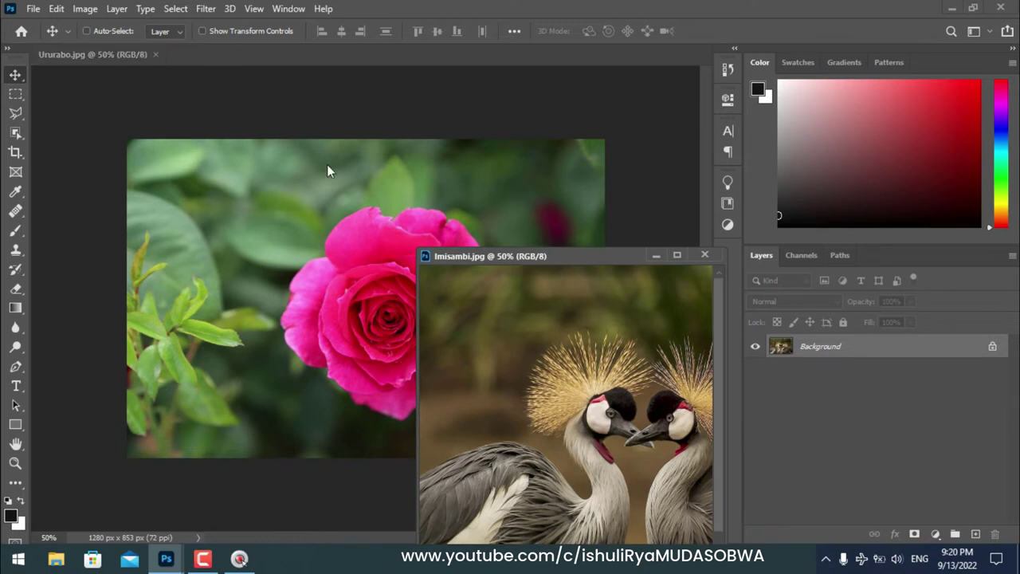
mouse_move(423, 256)
mouse_down()
mouse_move(314, 209)
mouse_move(449, 174)
mouse_move(472, 249)
mouse_move(283, 102)
mouse_move(280, 60)
mouse_up()
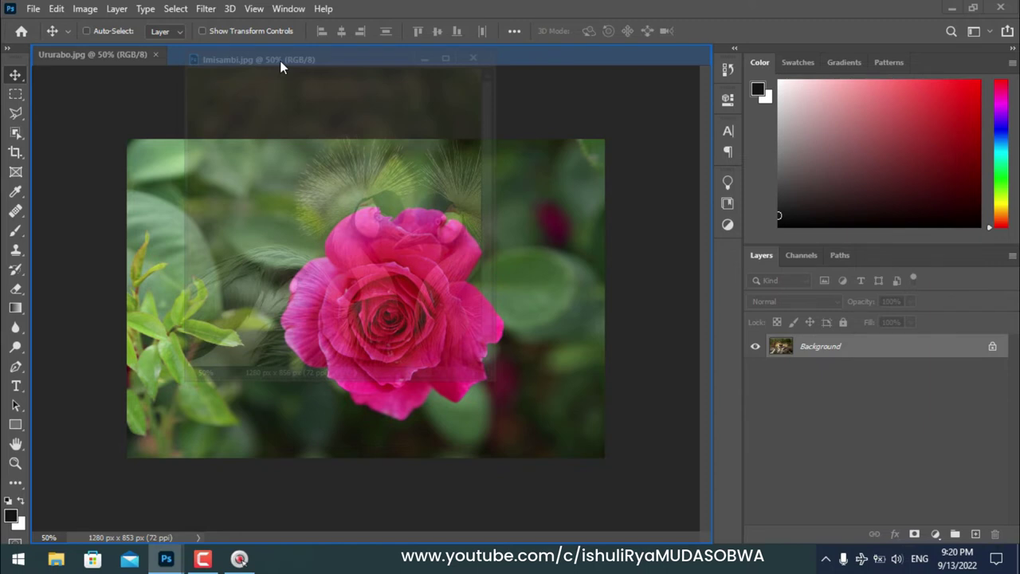
drag(280, 61, 279, 55)
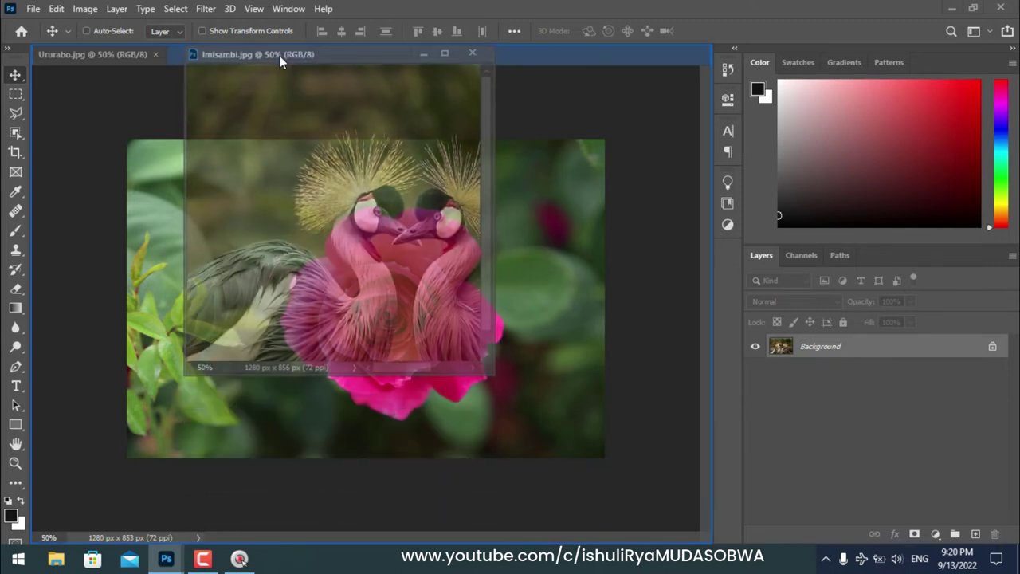
drag(279, 55, 279, 55)
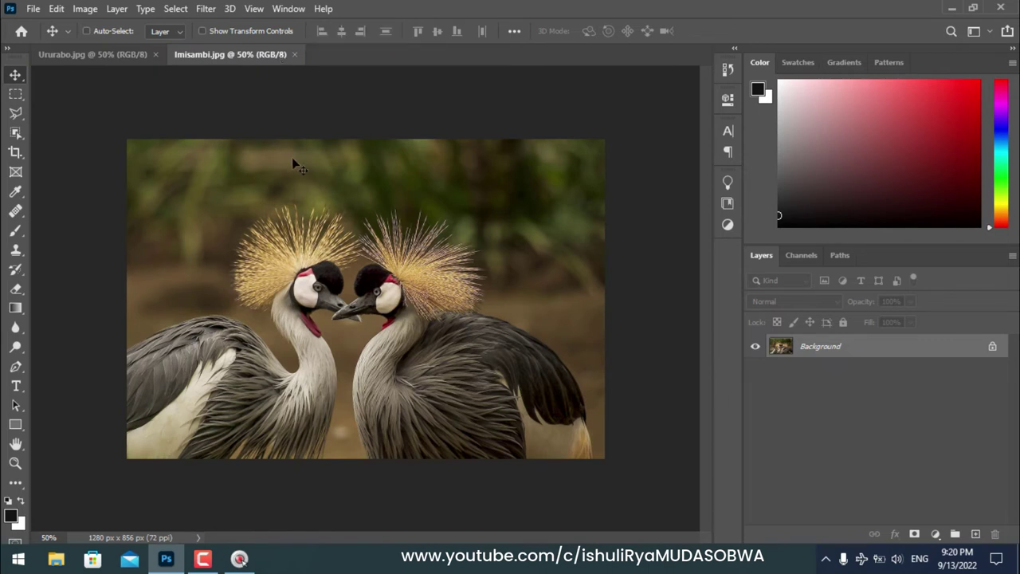
Switch between the rose and crane tabs, then open the Window menu's arrangement options
click(101, 54)
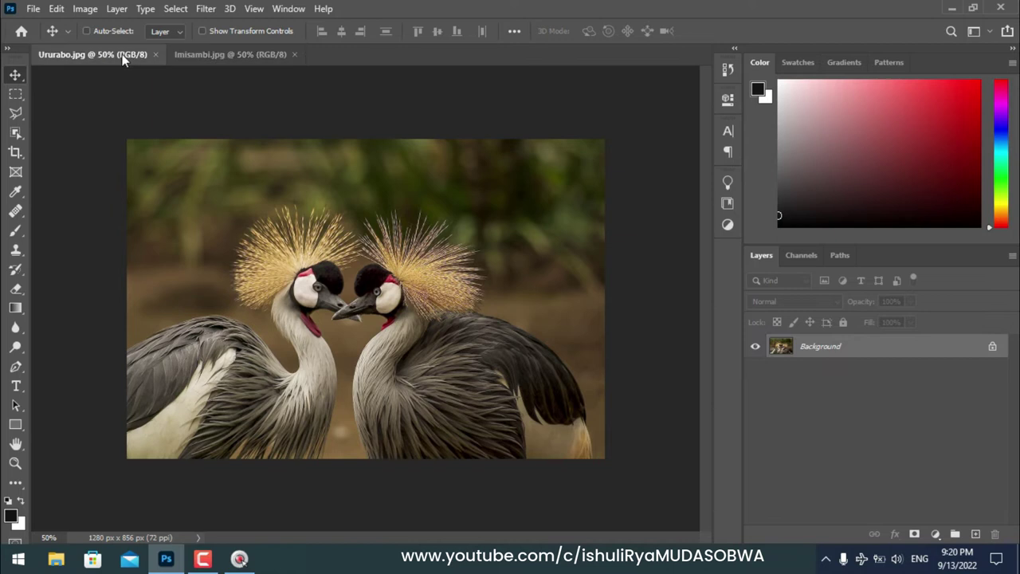
click(183, 54)
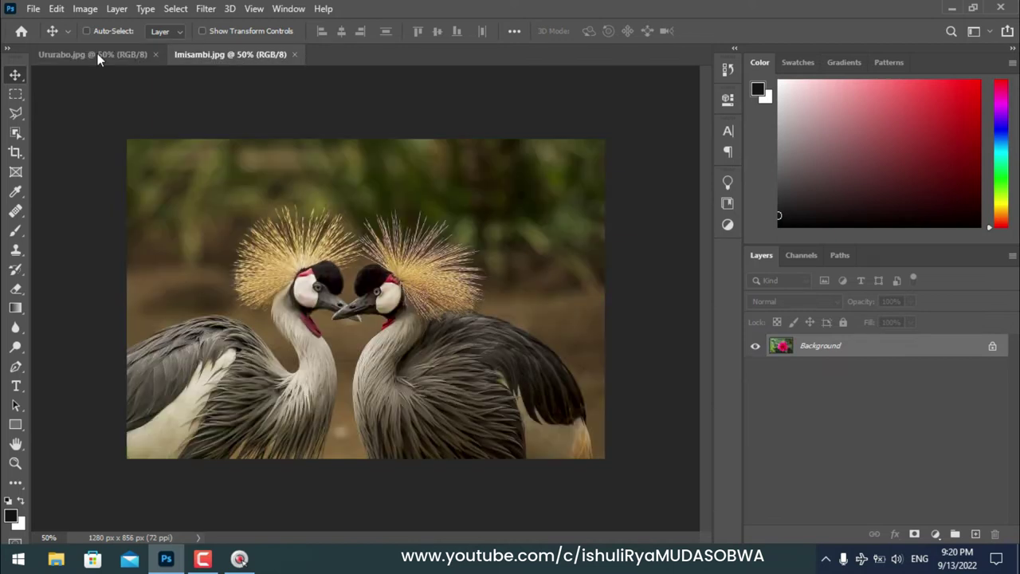
click(205, 52)
click(83, 56)
click(223, 50)
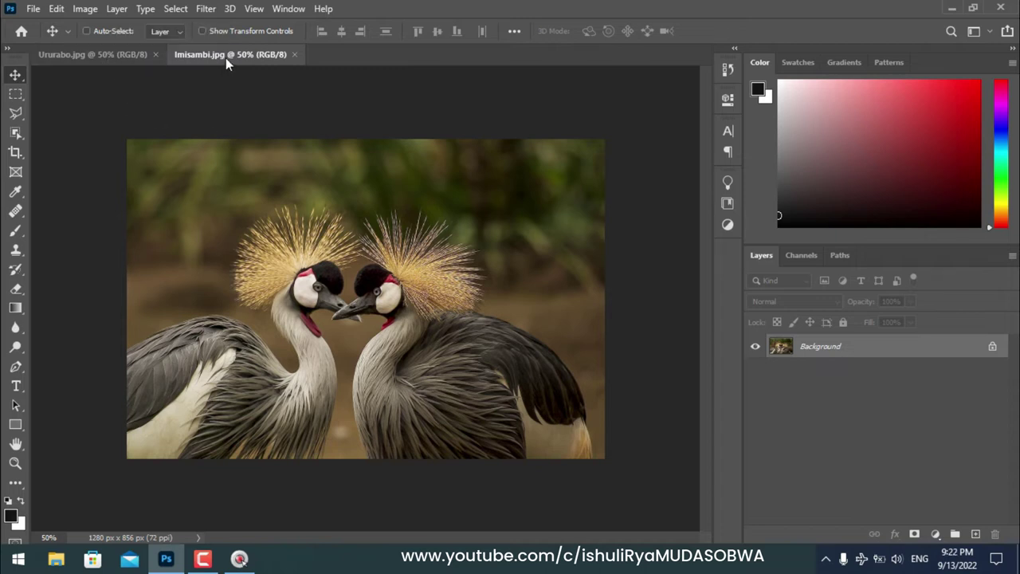
click(117, 52)
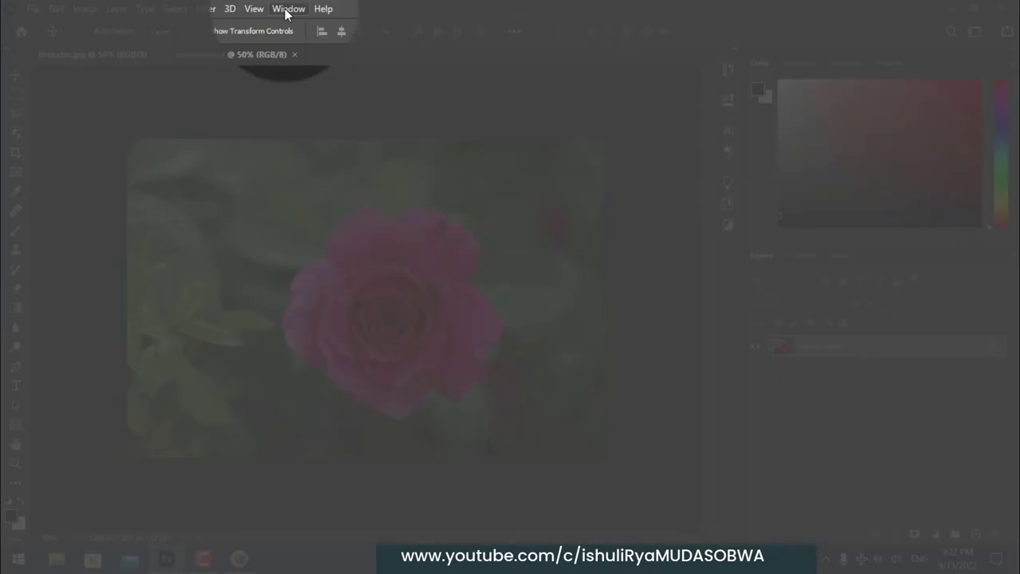
click(285, 8)
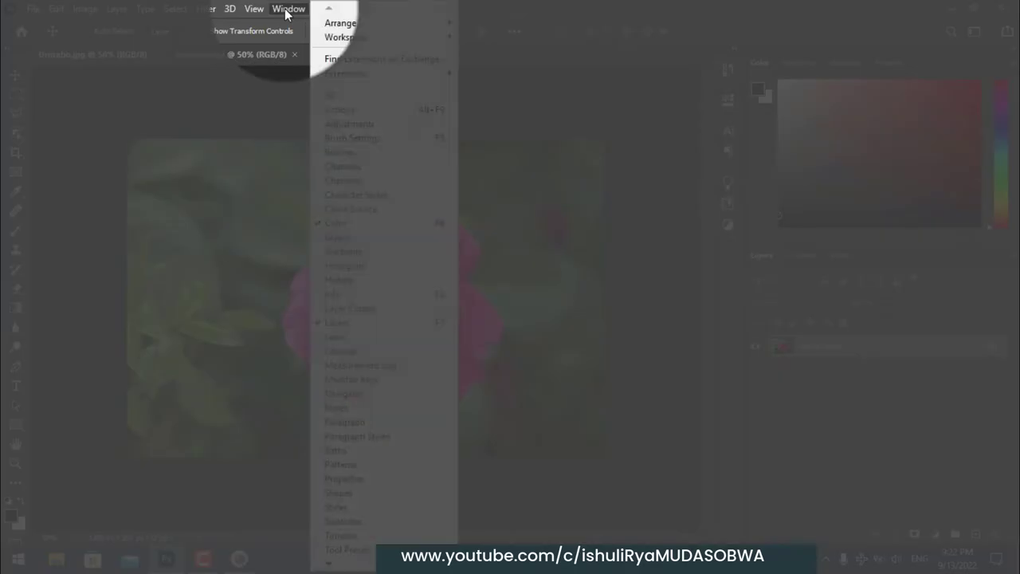
mouse_move(375, 23)
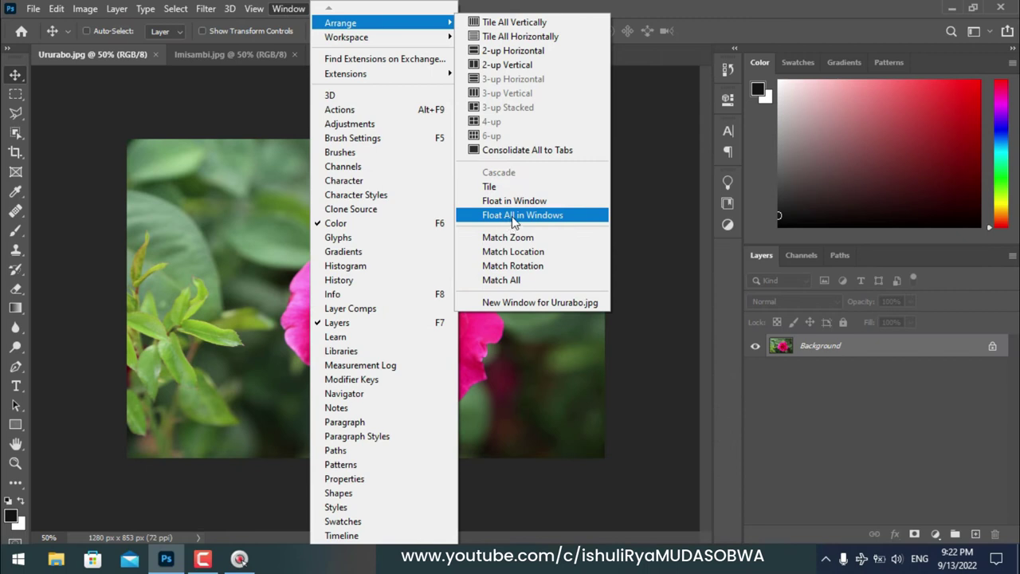
Choose Float All in Windows and start repositioning the rose and crane windows
click(512, 216)
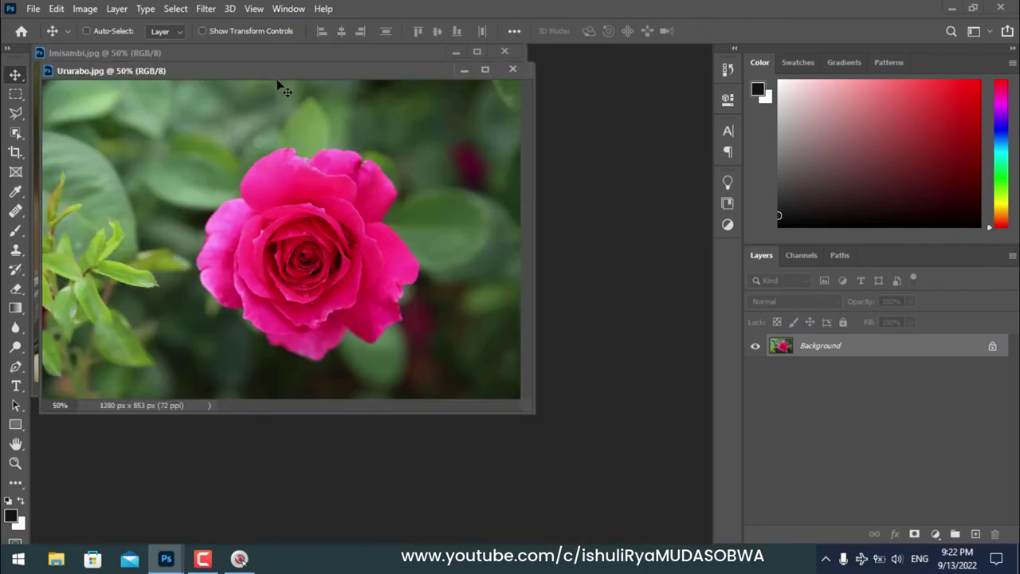
drag(278, 76, 378, 175)
drag(292, 57, 333, 124)
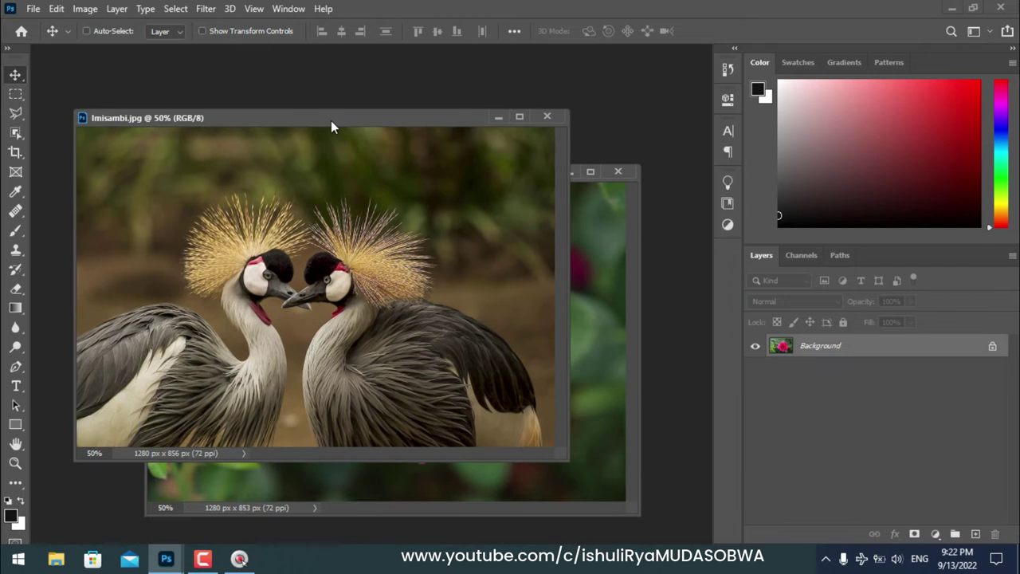
mouse_move(407, 133)
mouse_down()
mouse_move(553, 234)
mouse_move(415, 110)
mouse_up()
click(613, 246)
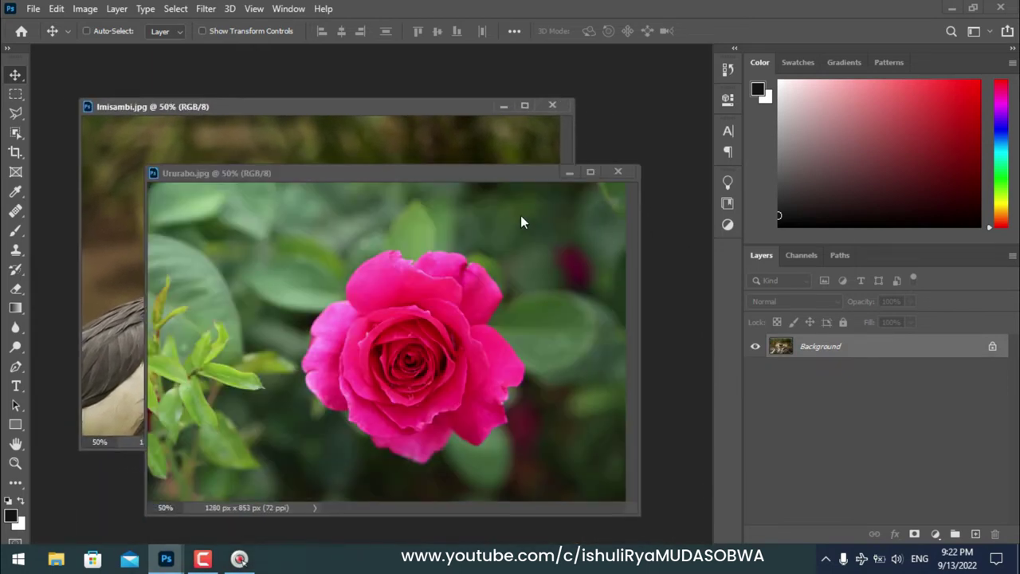
Shrink the rose window and place the crane window in front of it
mouse_move(436, 173)
mouse_down()
mouse_move(475, 208)
mouse_move(484, 193)
mouse_up()
click(202, 192)
click(228, 194)
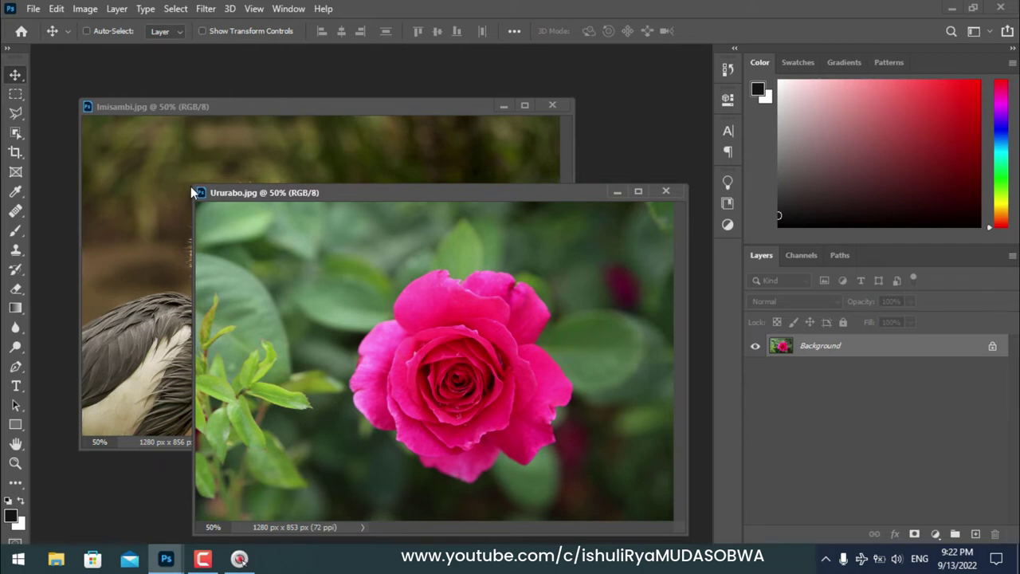
drag(191, 187, 358, 260)
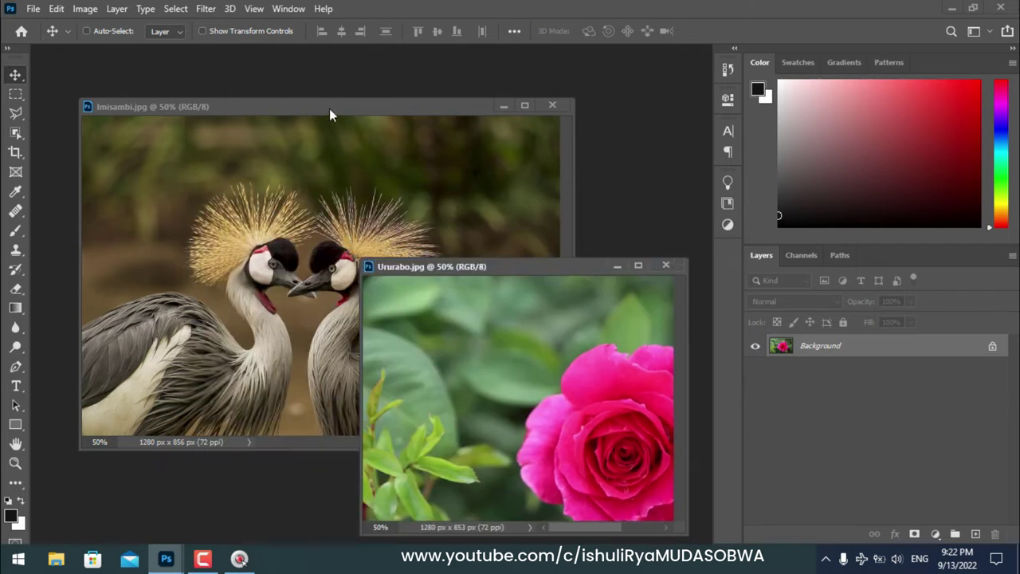
drag(329, 108, 301, 73)
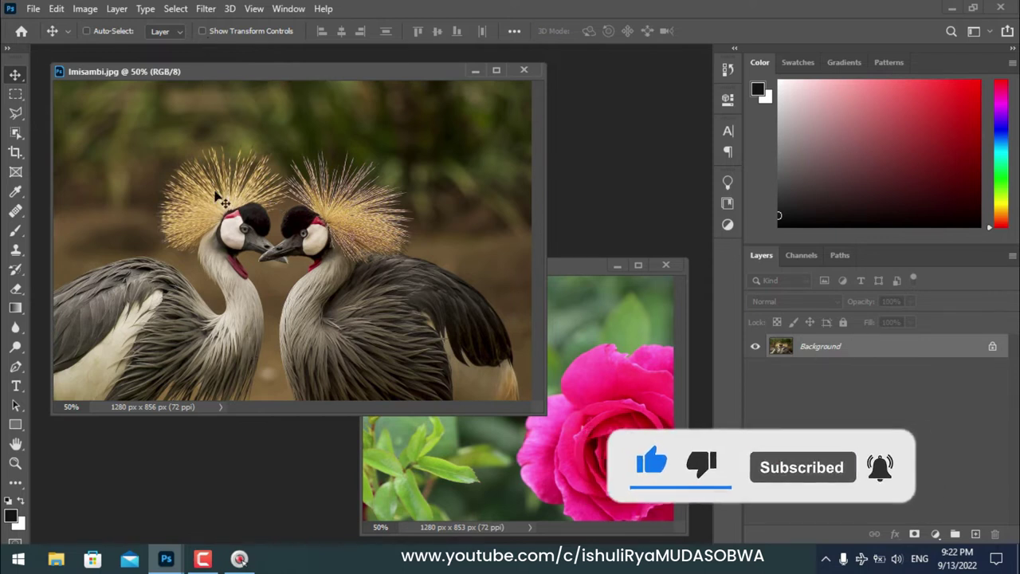
mouse_move(204, 74)
mouse_down()
mouse_move(278, 127)
mouse_move(278, 143)
mouse_up()
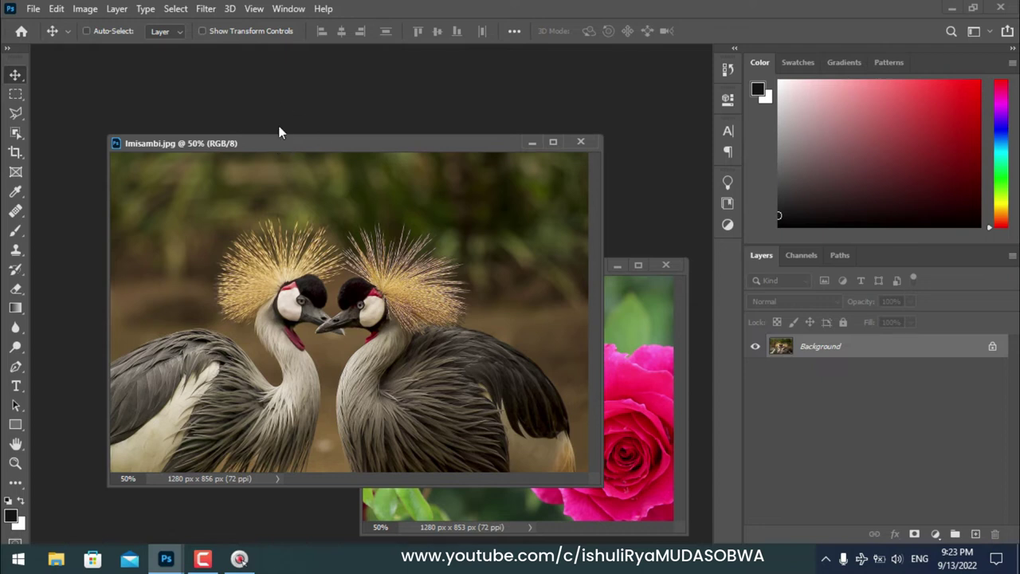
Resize and place the crane and rose windows side by side, then activate the crane window
drag(283, 146, 232, 111)
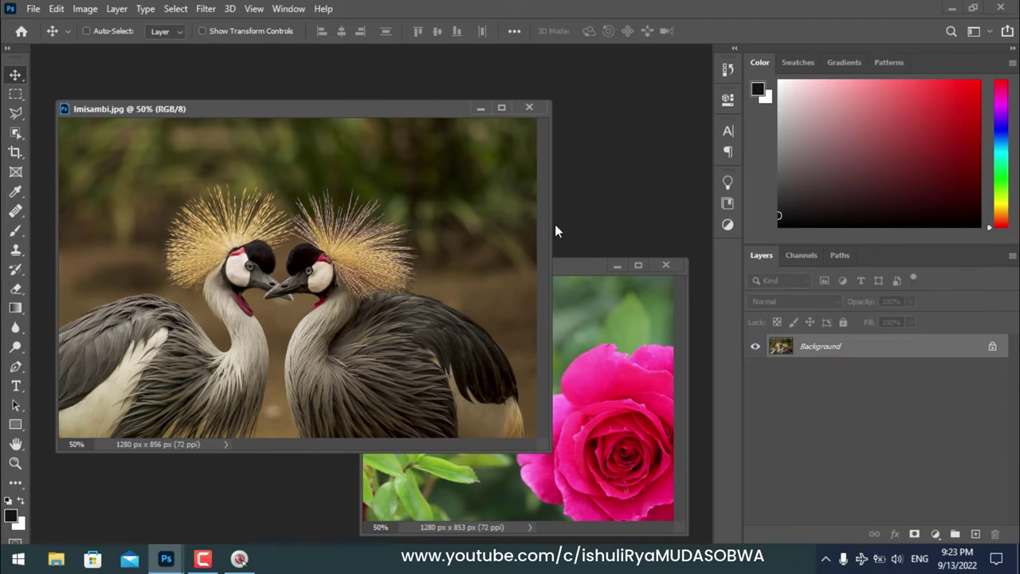
drag(555, 231, 328, 243)
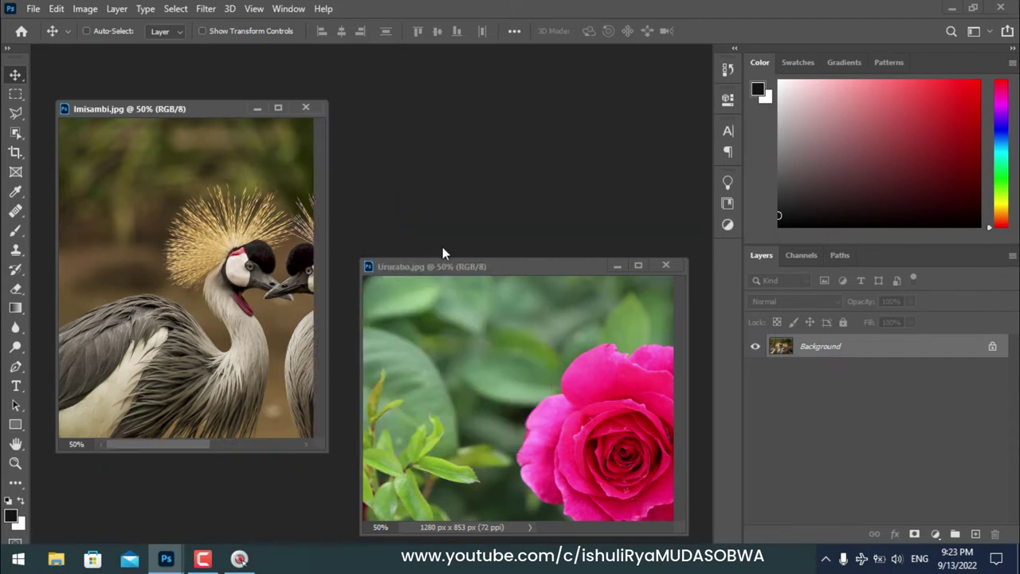
drag(471, 266, 478, 116)
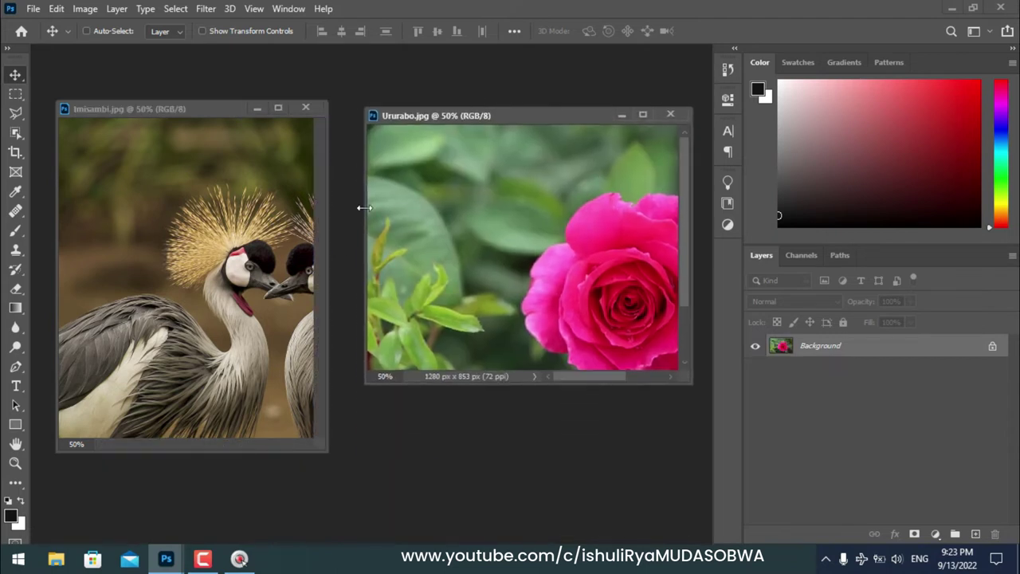
drag(434, 209, 437, 209)
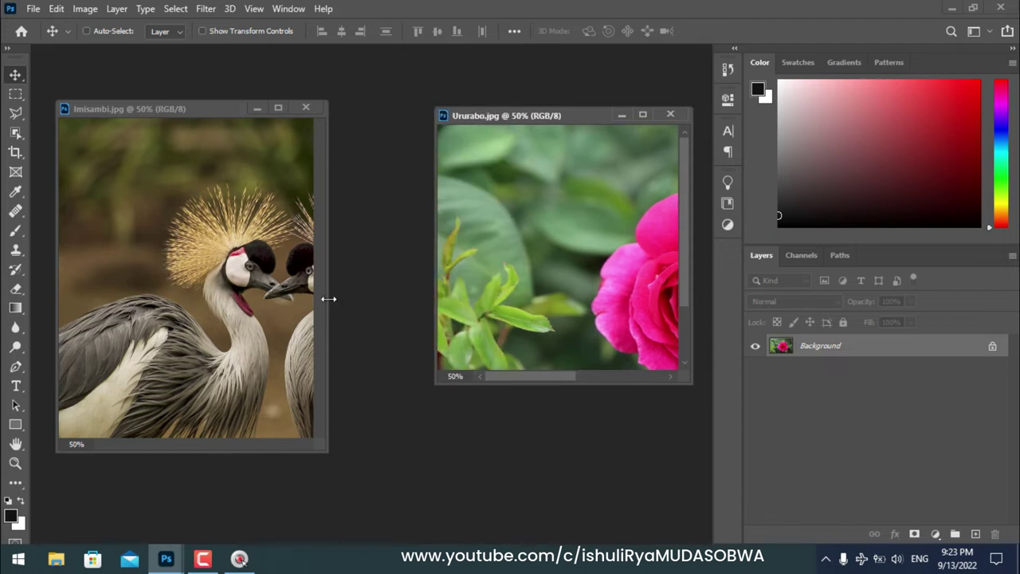
drag(329, 299, 408, 287)
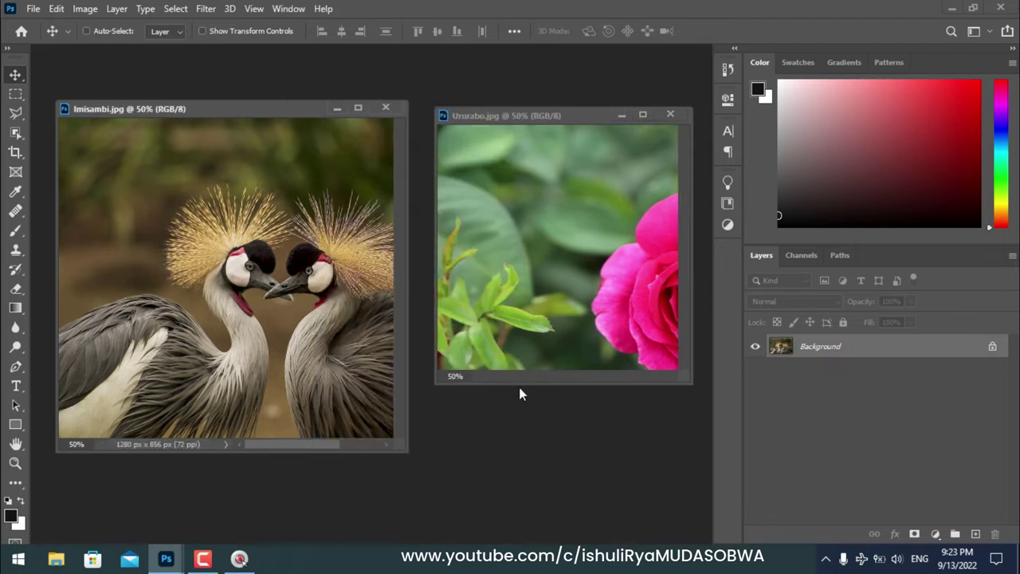
drag(521, 385, 517, 457)
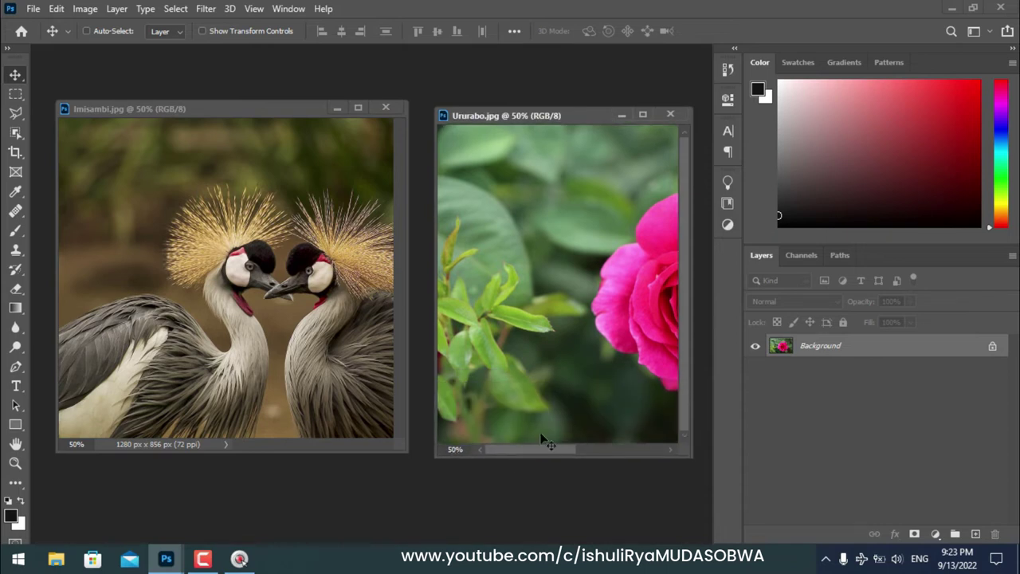
drag(580, 449, 609, 448)
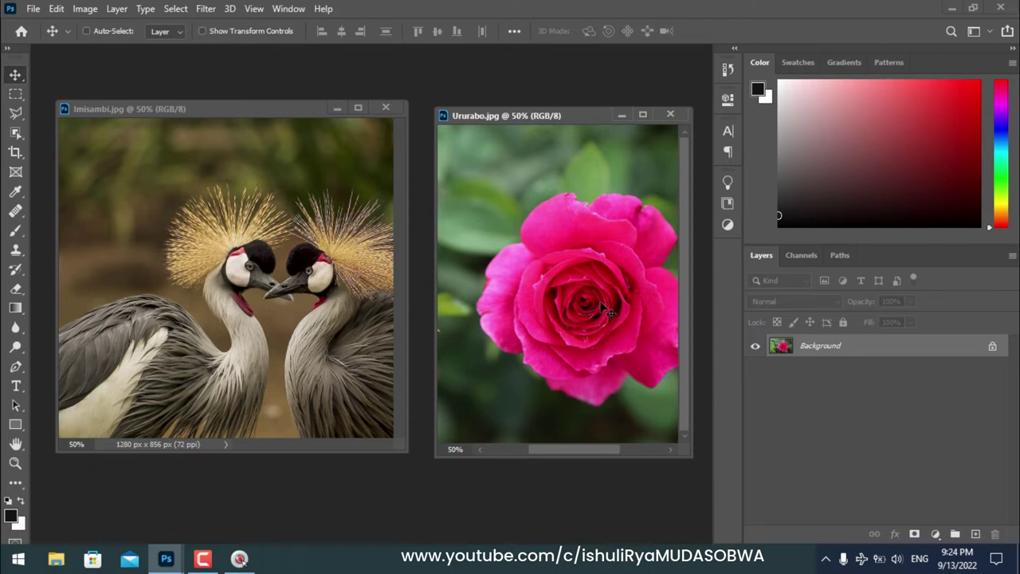
click(248, 111)
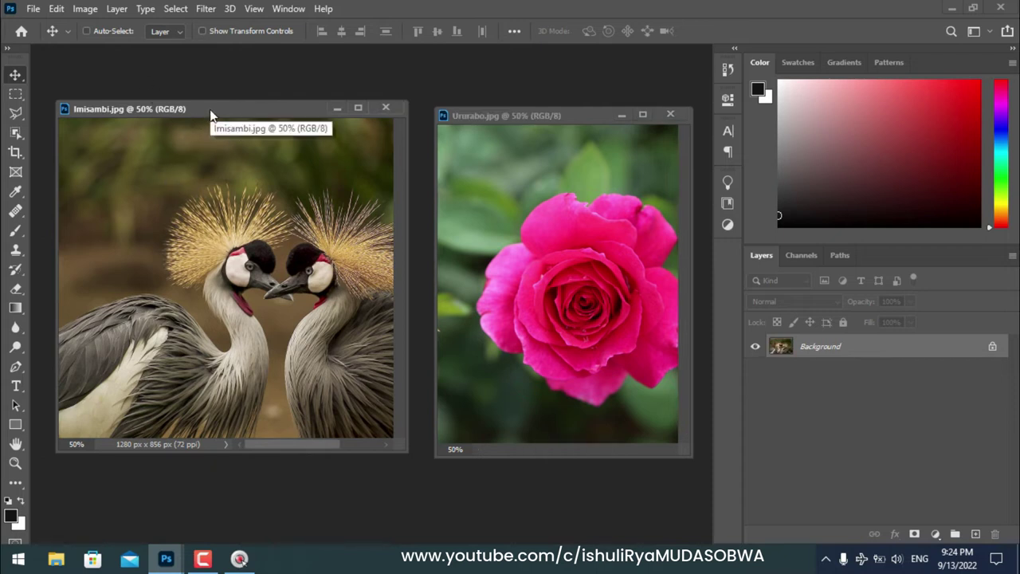
Drag the crane then the rose window onto the tab bar to dock both
drag(210, 109, 194, 49)
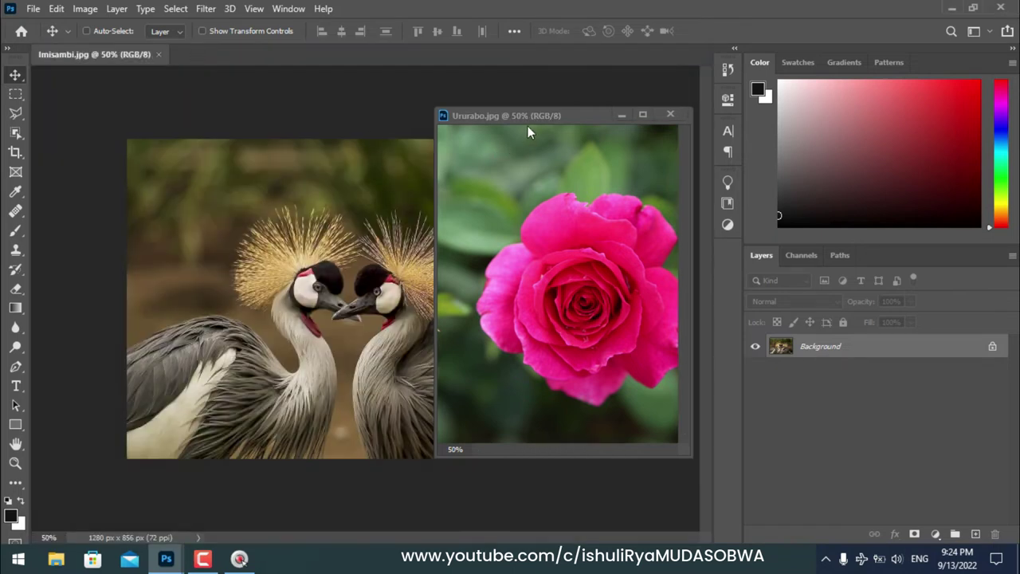
mouse_move(544, 112)
mouse_down()
mouse_move(445, 148)
mouse_move(301, 75)
mouse_move(303, 58)
mouse_up()
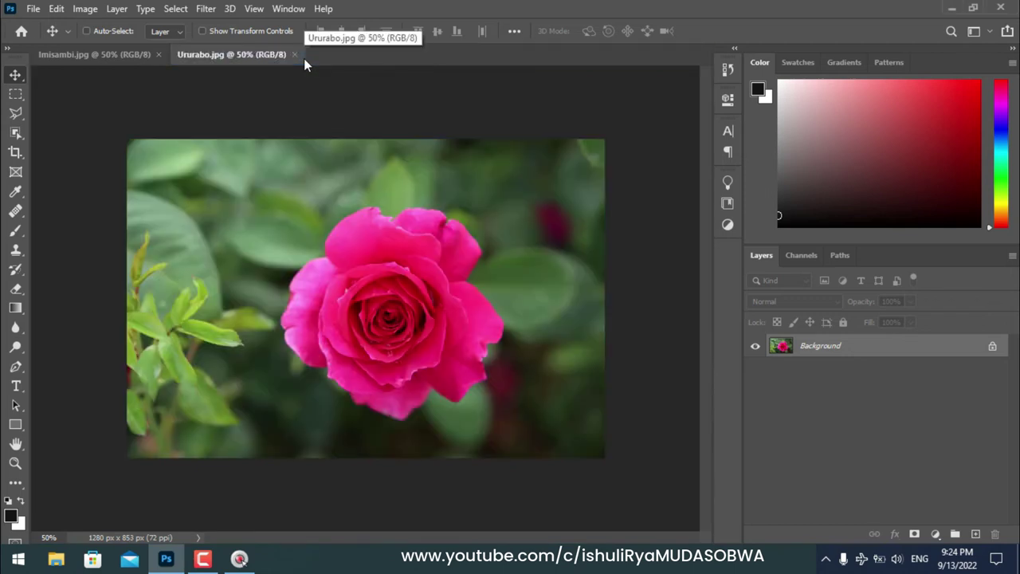
click(121, 56)
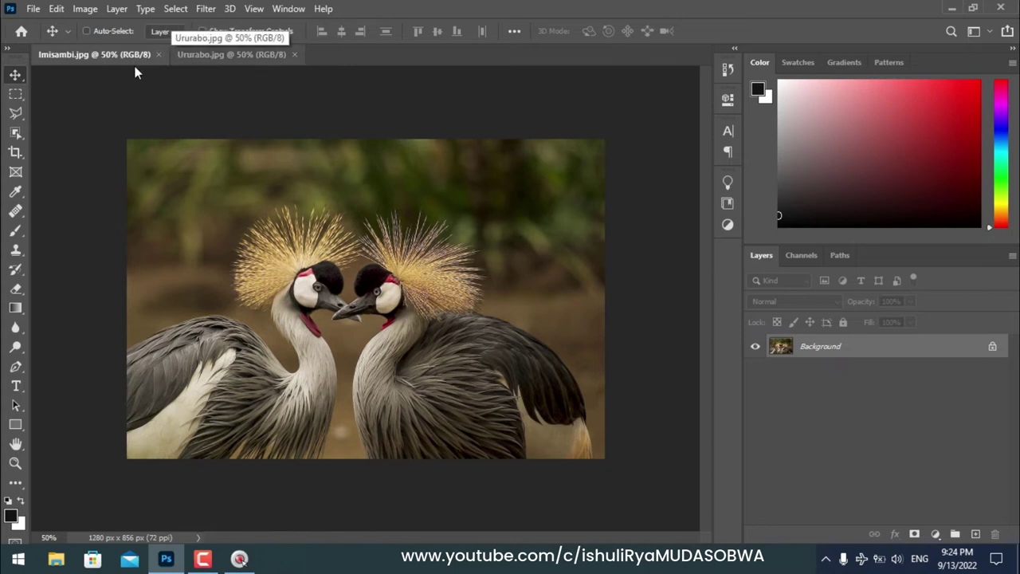
drag(106, 56, 235, 59)
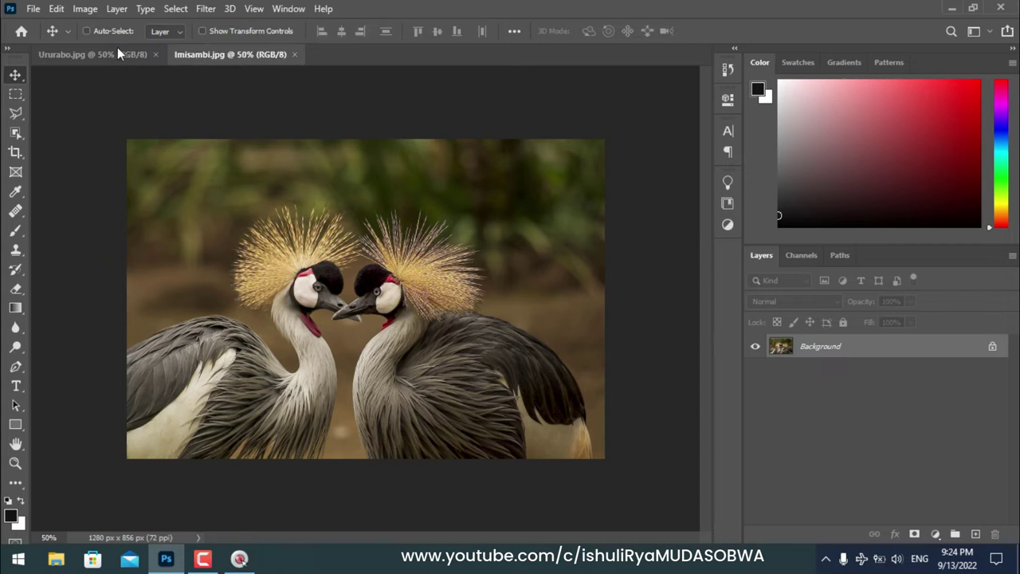
click(100, 58)
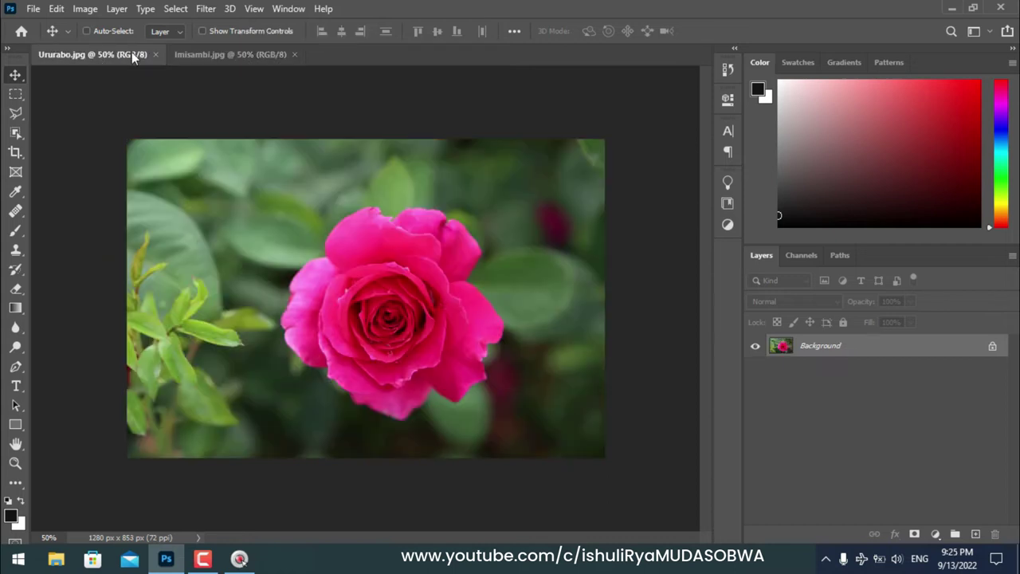
drag(73, 53, 244, 62)
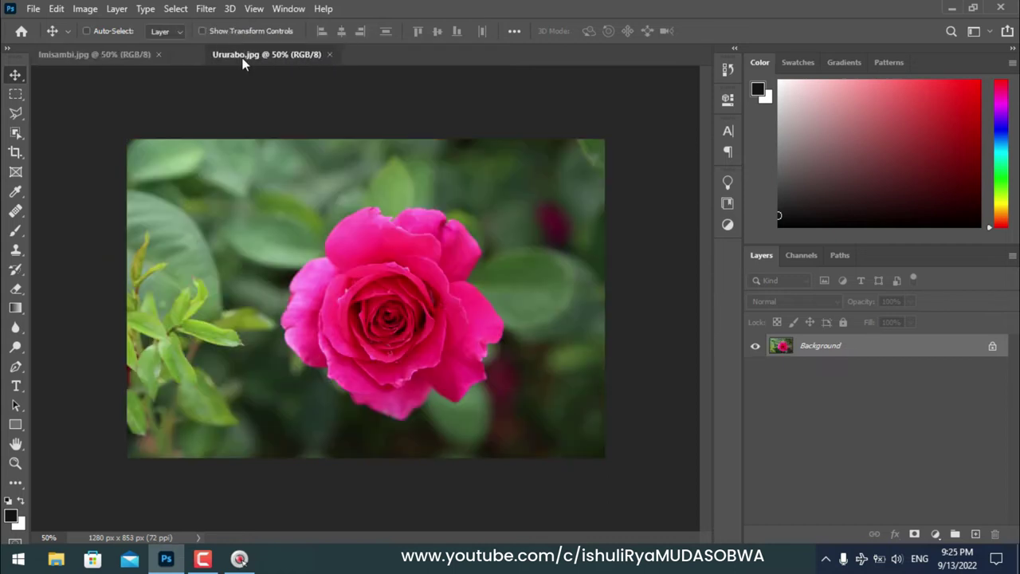
click(94, 55)
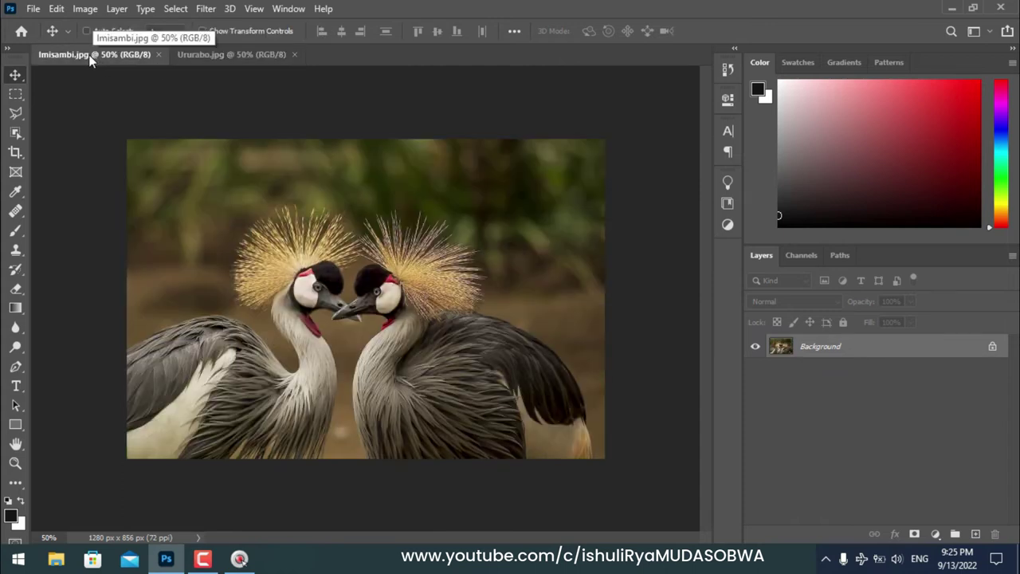
click(232, 53)
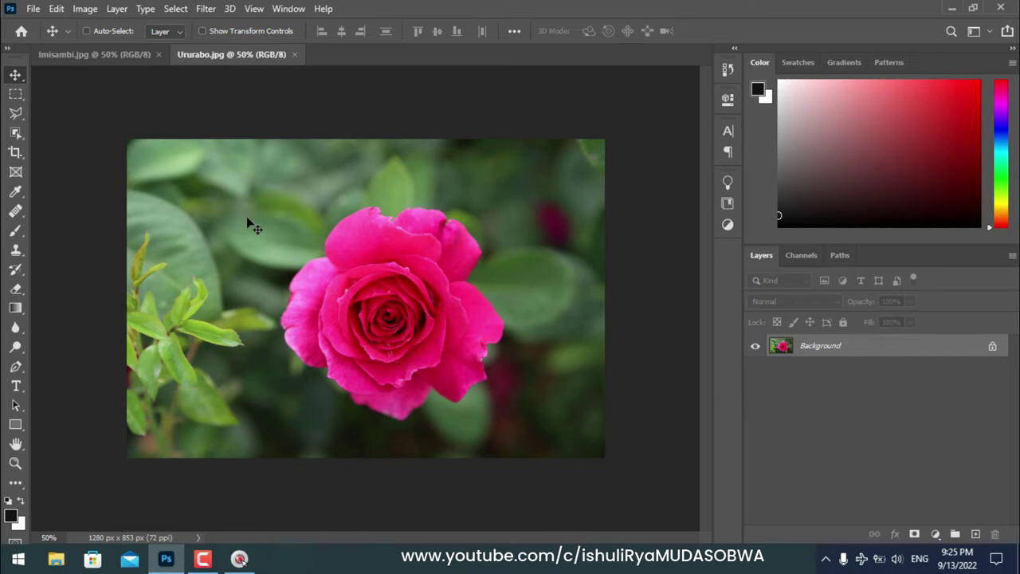
Tile Imisambi.jpg and Ururabo.jpg side by side using Window > Arrange > Tile All Vertically
click(289, 10)
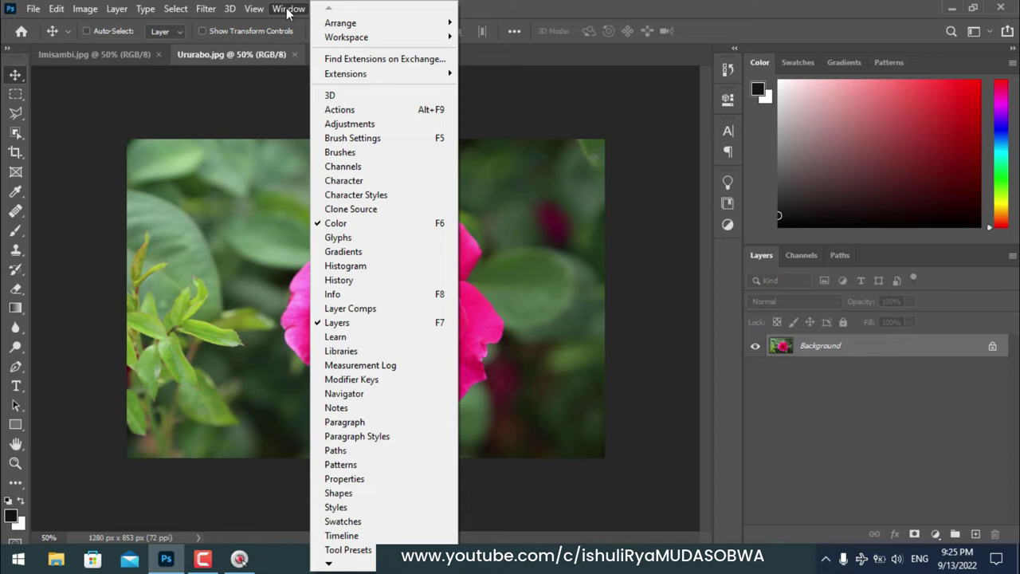
mouse_move(351, 23)
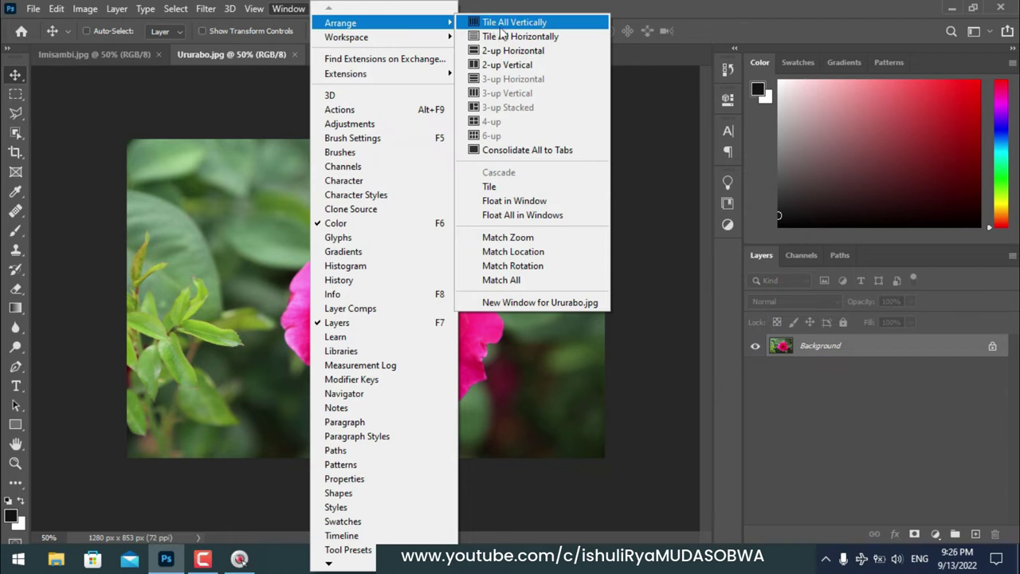
click(507, 23)
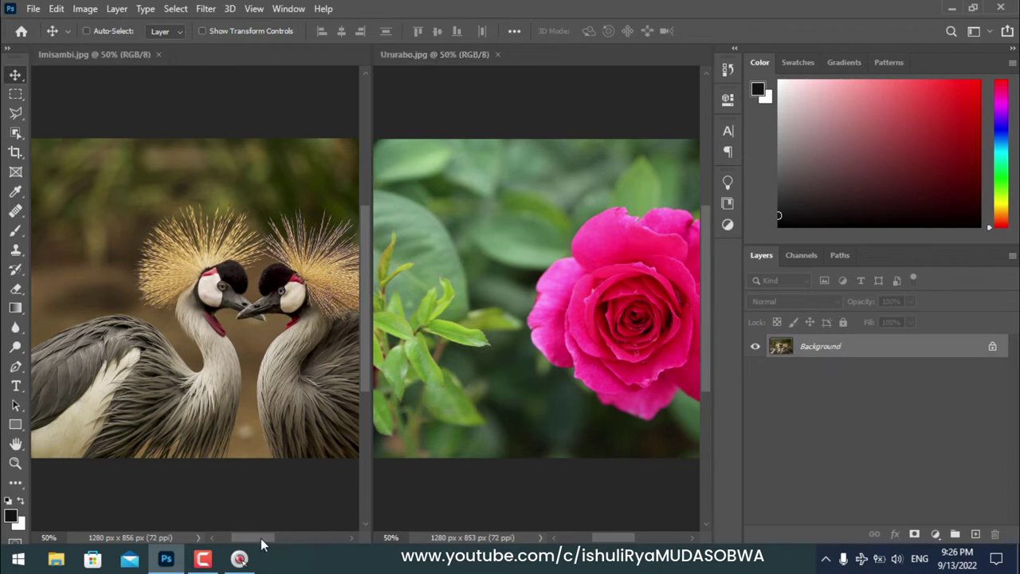
Pan both tiled photos, then dock the Ururabo.jpg tab back beside Imisambi.jpg
drag(261, 538, 302, 541)
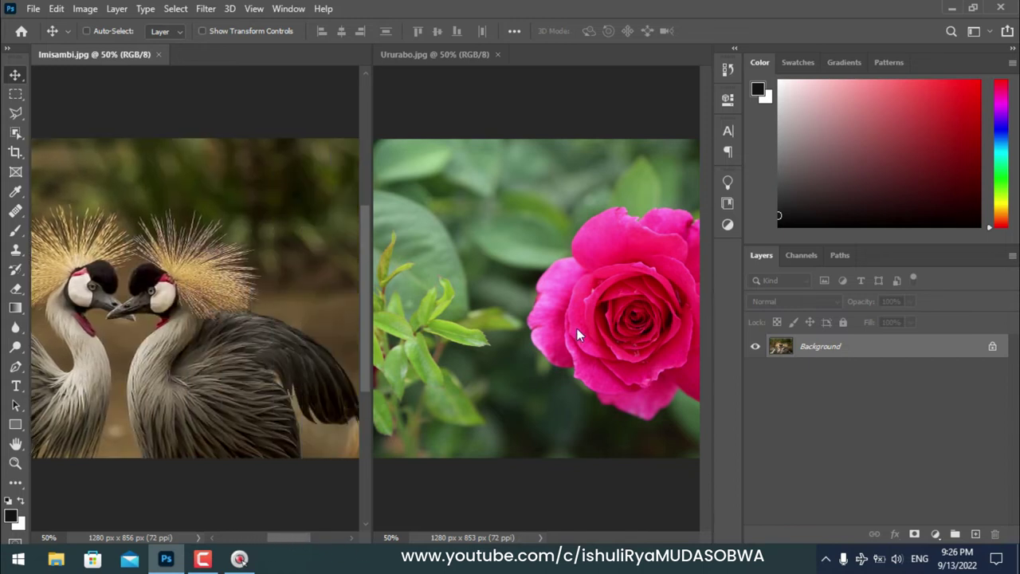
click(605, 538)
mouse_move(606, 539)
mouse_down()
mouse_move(598, 542)
mouse_move(619, 538)
mouse_up()
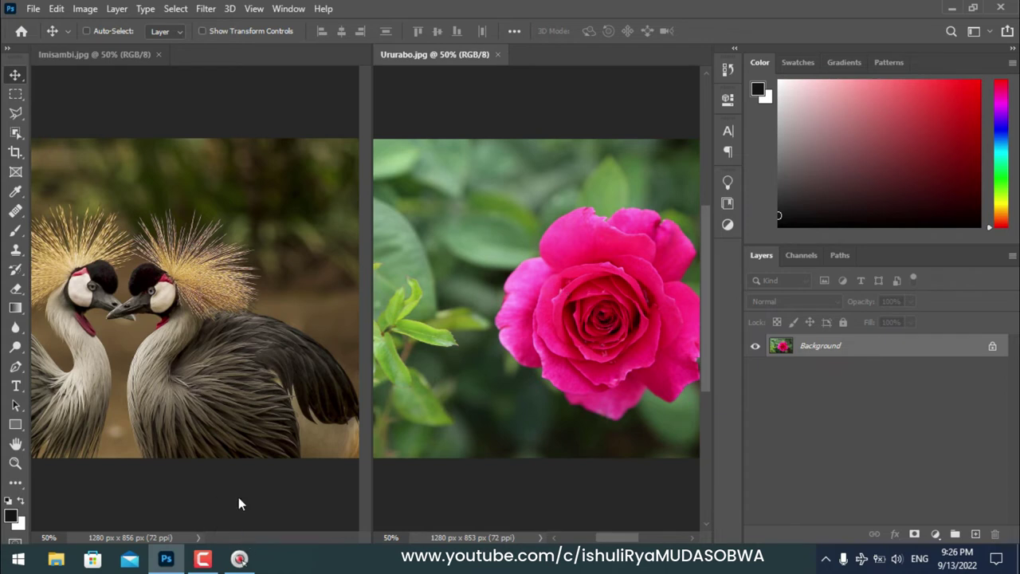
click(231, 403)
mouse_move(281, 537)
mouse_down()
mouse_move(260, 541)
mouse_move(303, 536)
mouse_move(291, 539)
mouse_up()
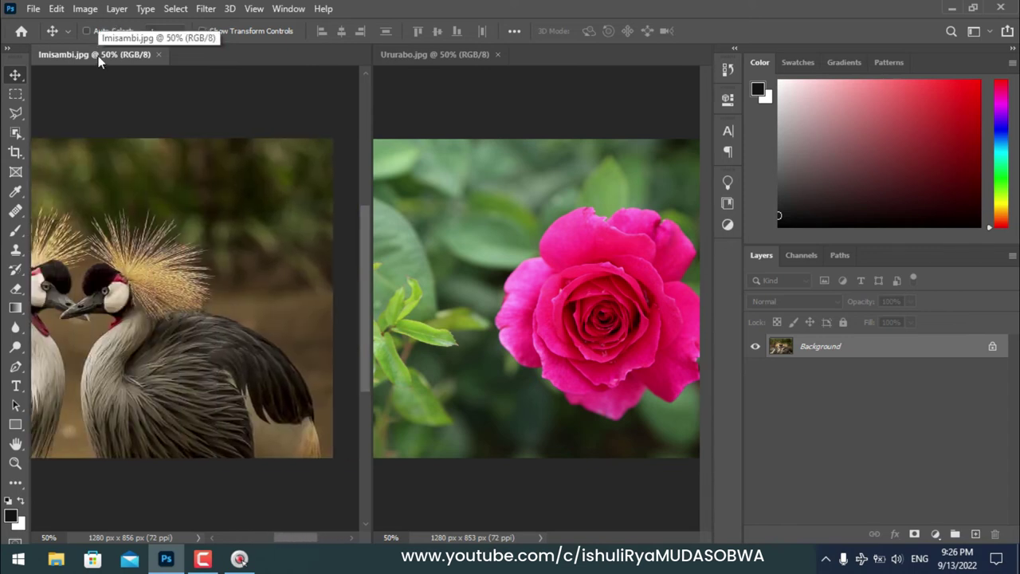
click(424, 54)
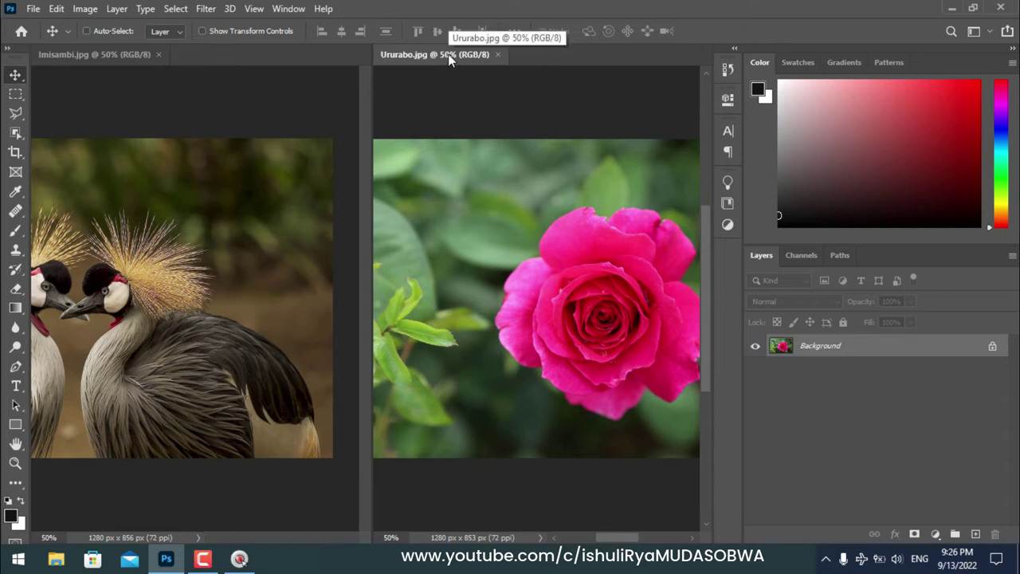
drag(448, 53, 300, 57)
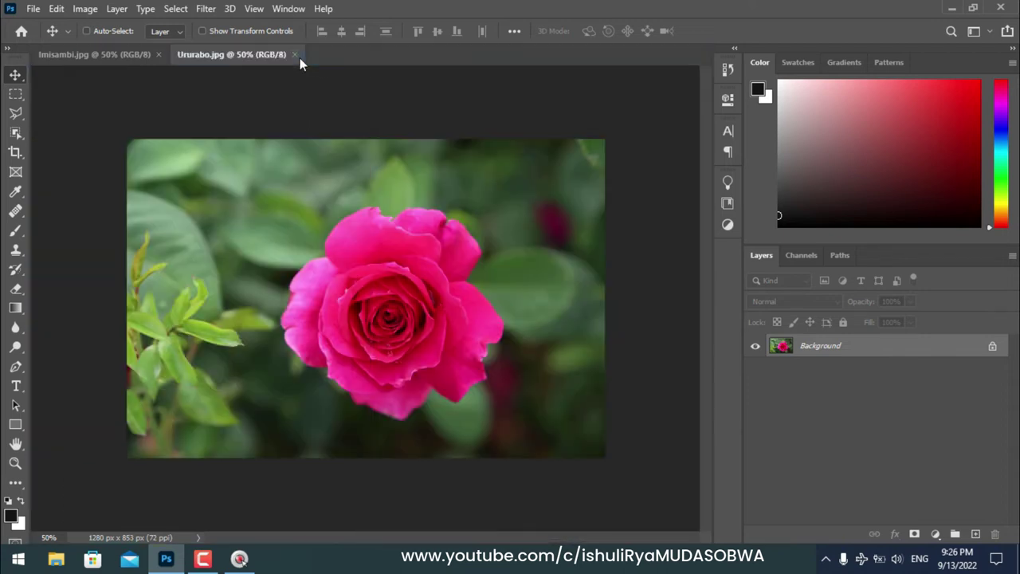
Toggle between the rose and cranes tabs, ending on Imisambi.jpg, and show the Window arrangement options
click(114, 52)
click(240, 52)
click(128, 54)
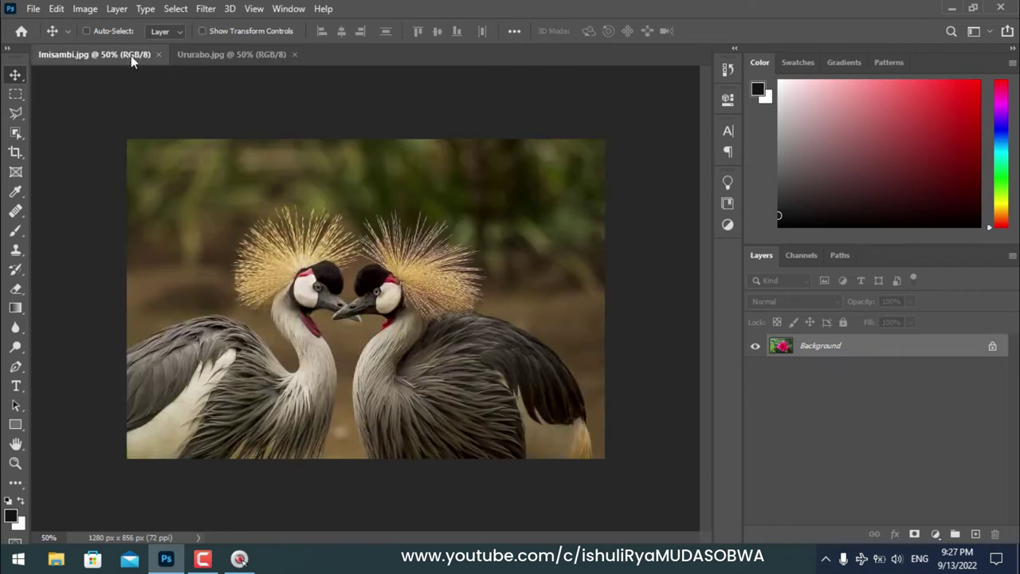
click(237, 54)
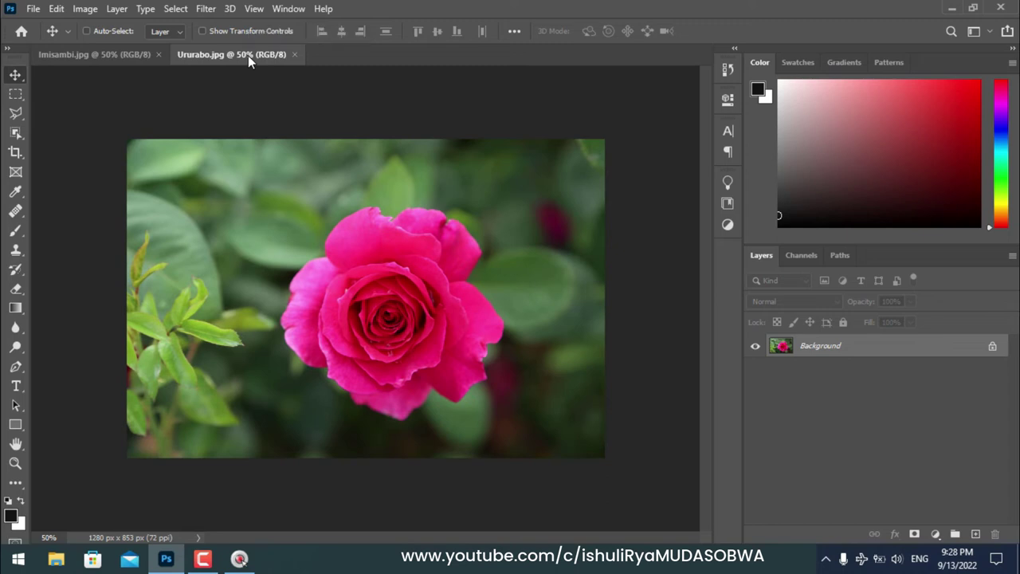
click(116, 54)
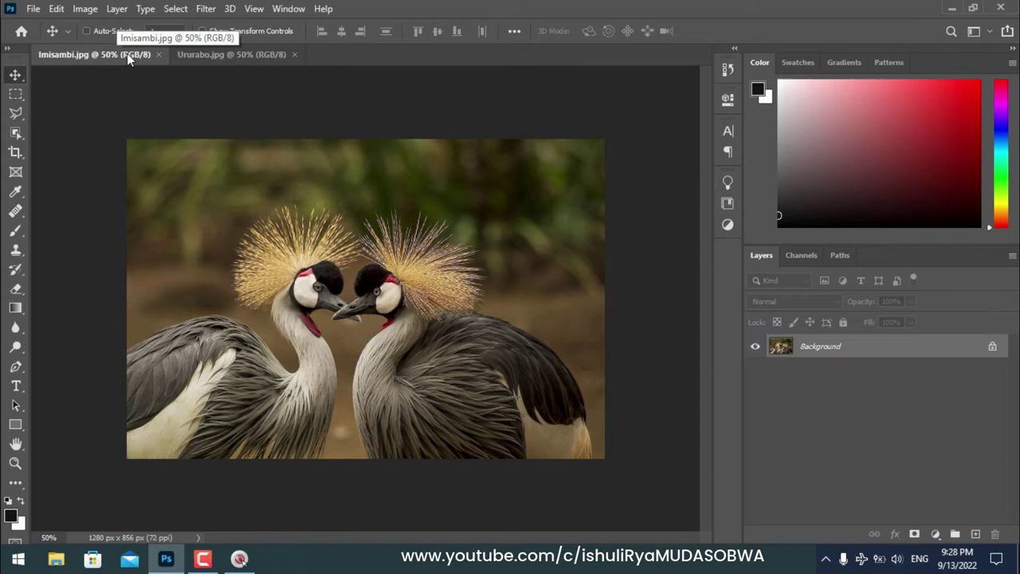
click(283, 8)
mouse_move(375, 23)
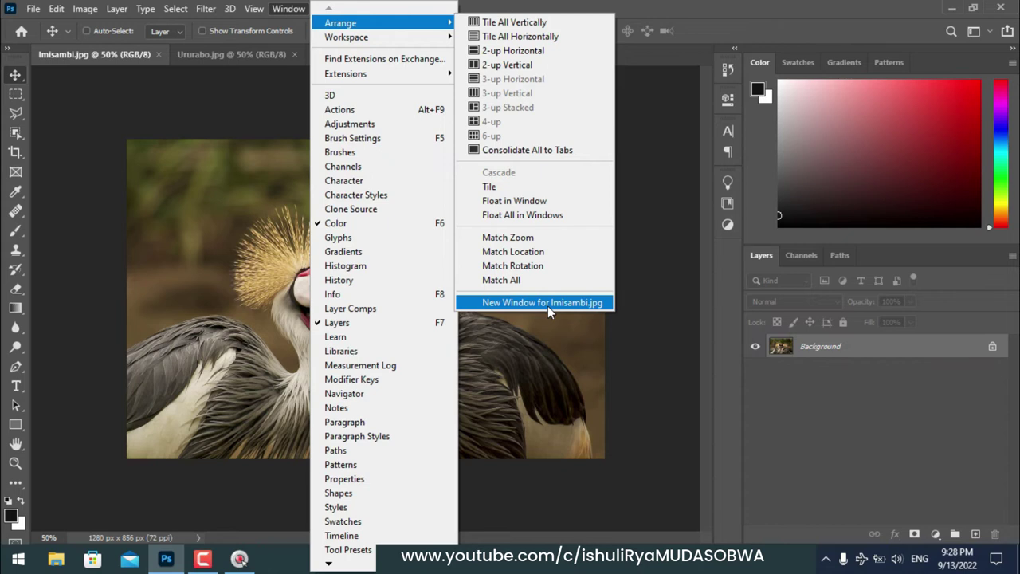
Dismiss the layout options and flip between the Ururabo and Imisambi tabs, ending on Imisambi
click(222, 121)
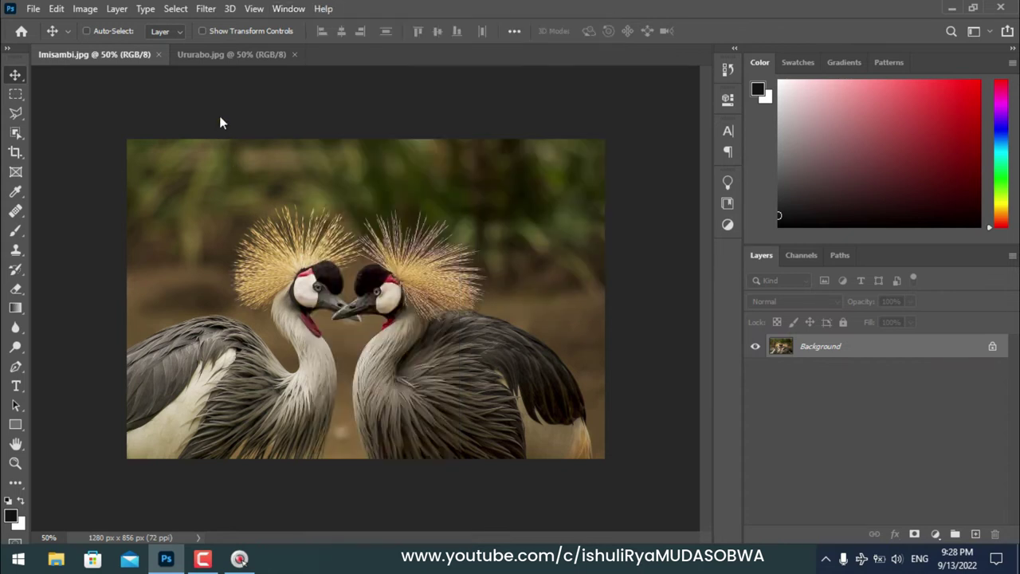
click(222, 56)
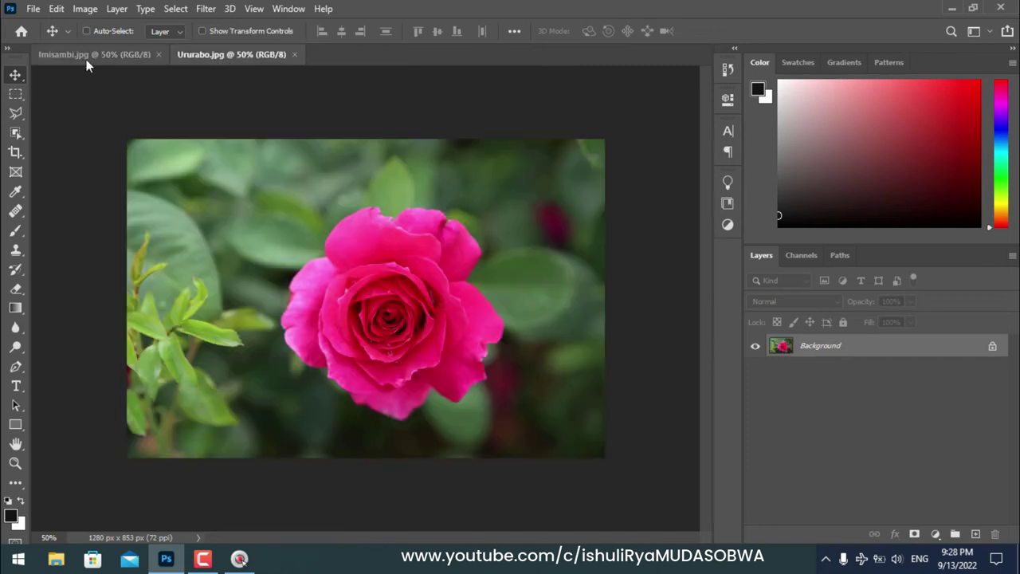
click(70, 54)
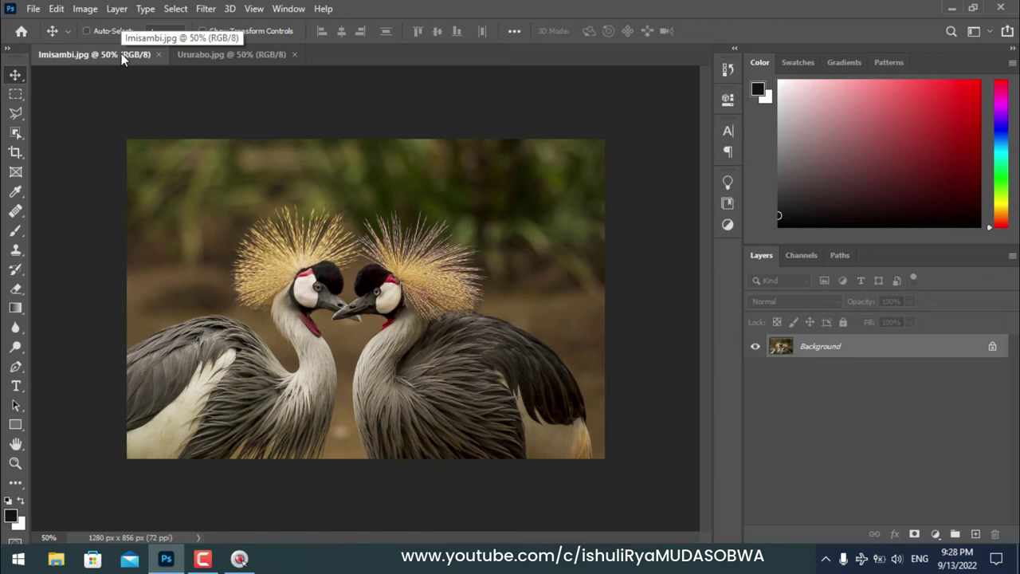
click(216, 56)
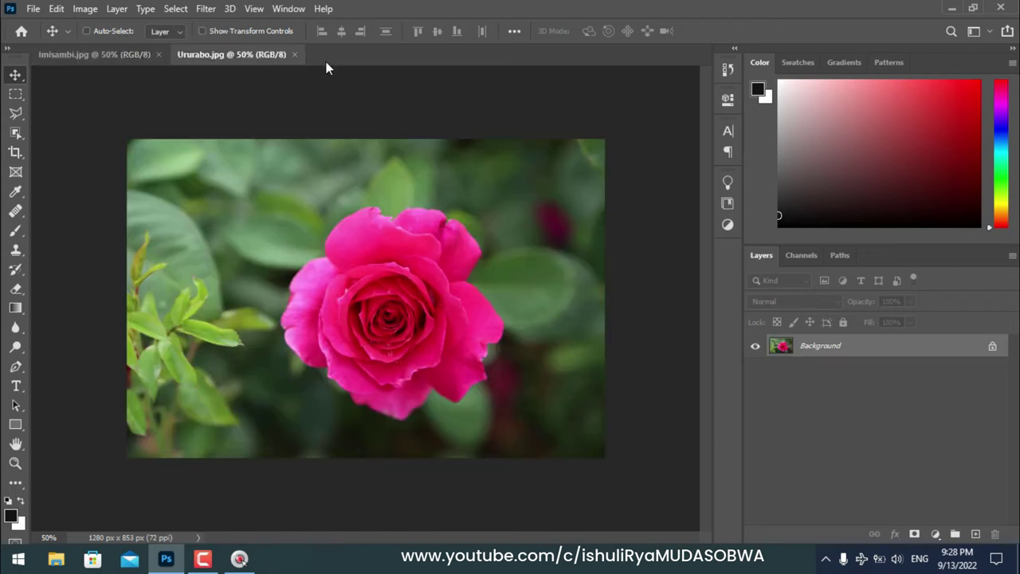
click(105, 55)
Open a second Imisambi.jpg view as a third tab via Window > Arrange > New Window
right_click(105, 55)
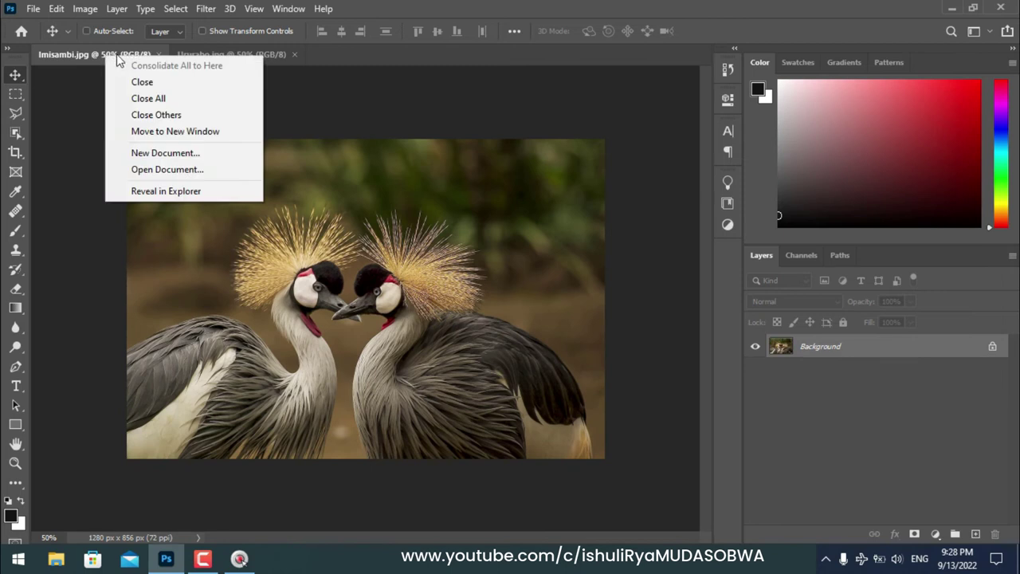
click(283, 9)
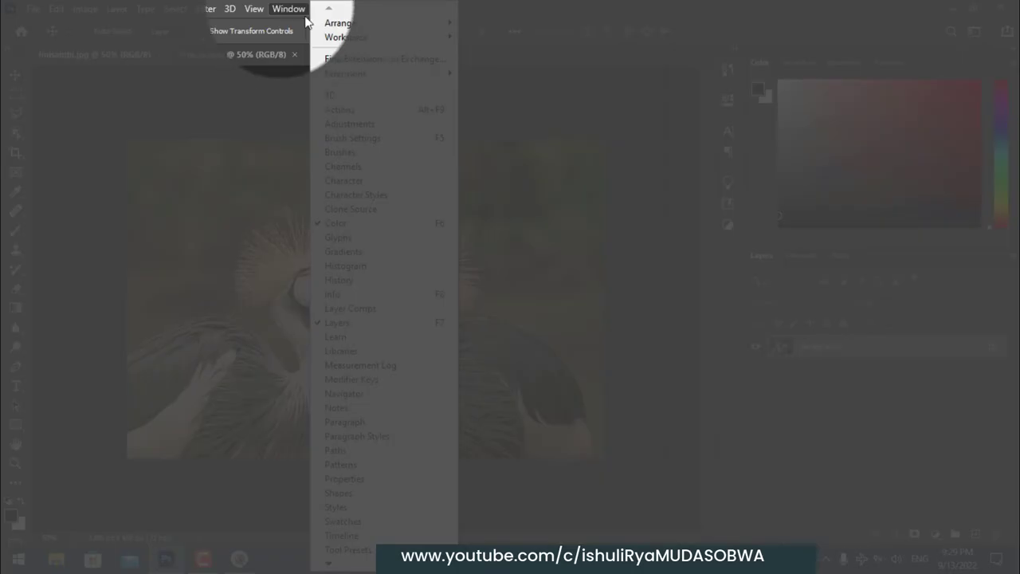
mouse_move(375, 23)
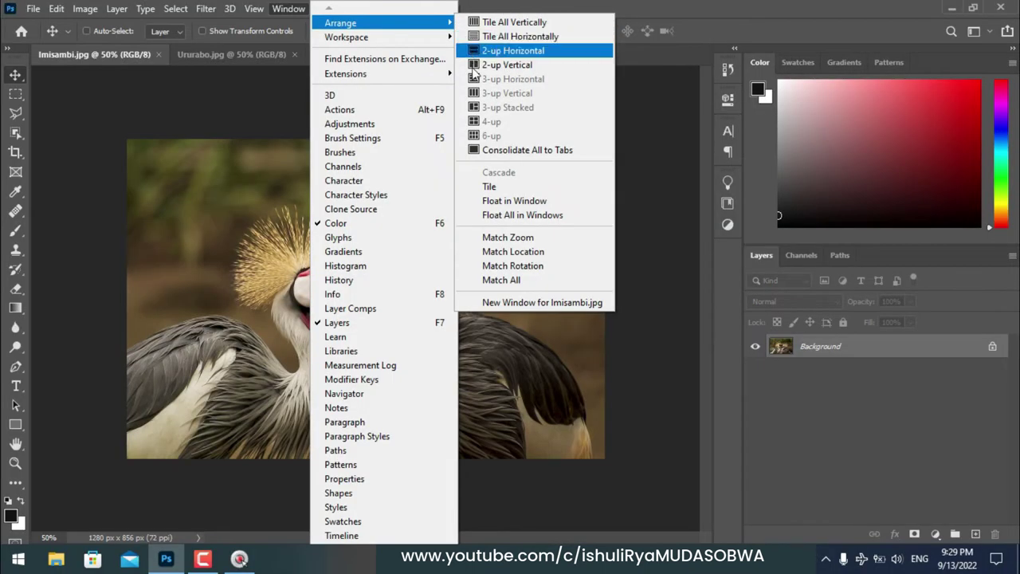
click(513, 302)
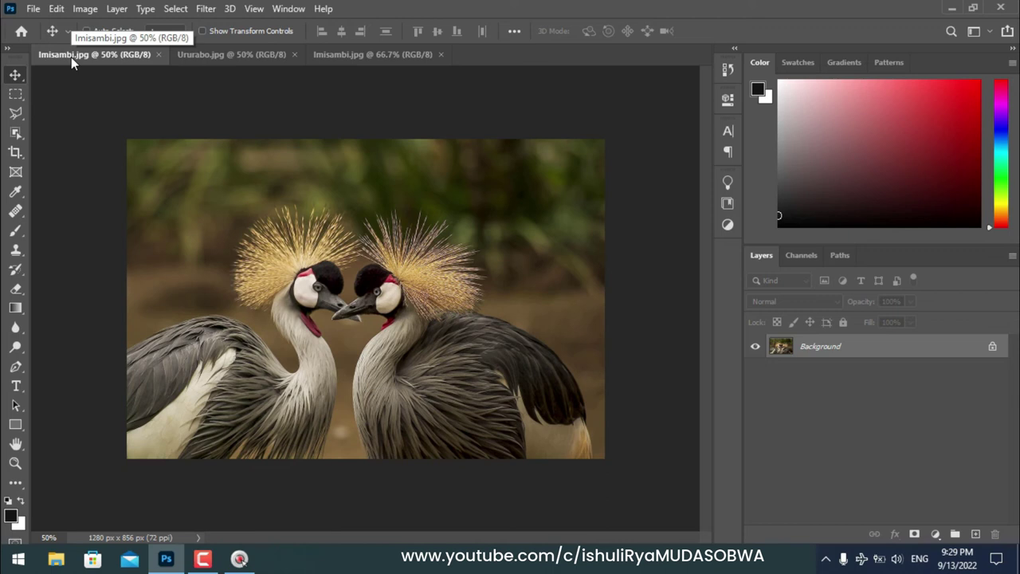
Switch to the extra Imisambi view and zoom it out to 50% with Ctrl+-
click(205, 55)
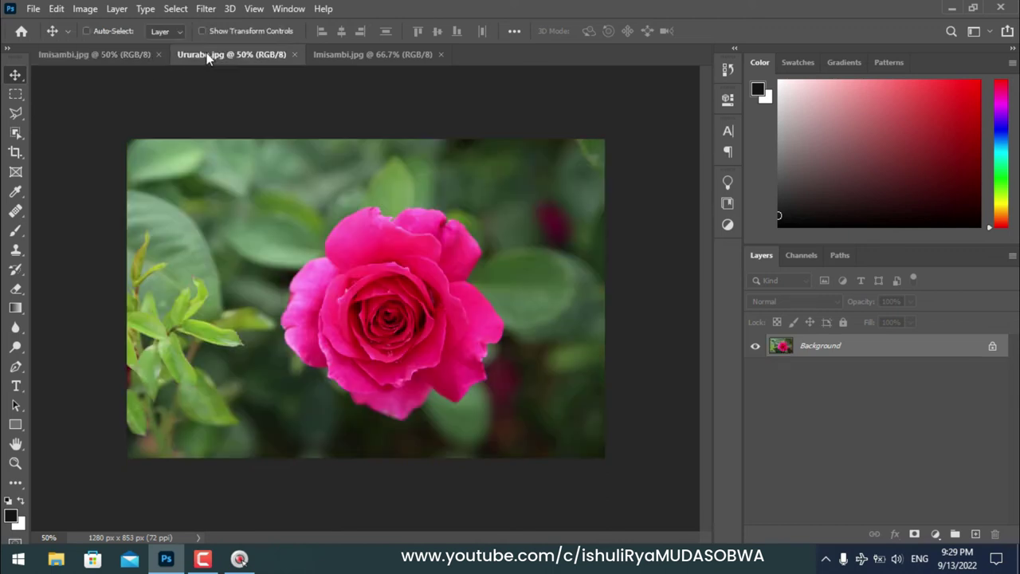
click(354, 54)
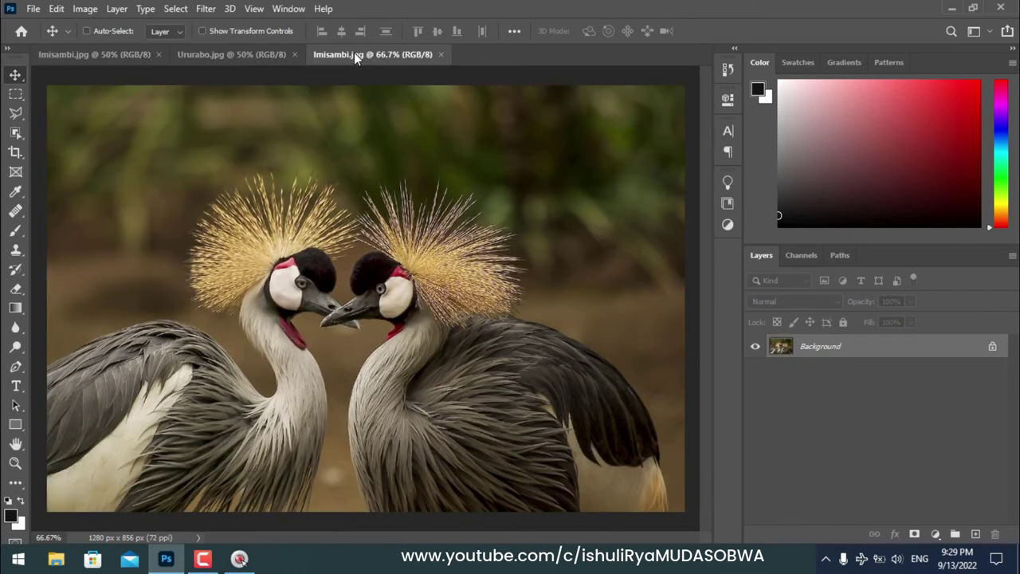
key(ctrl+minus)
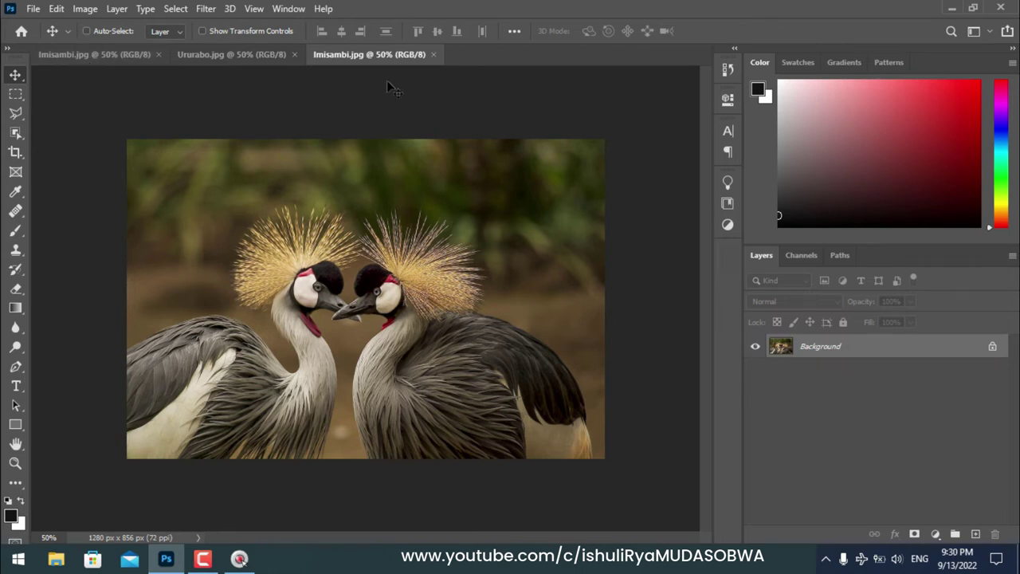
Close the duplicate Imisambi view and the Ururabo.jpg tab, leaving only Imisambi.jpg
click(433, 54)
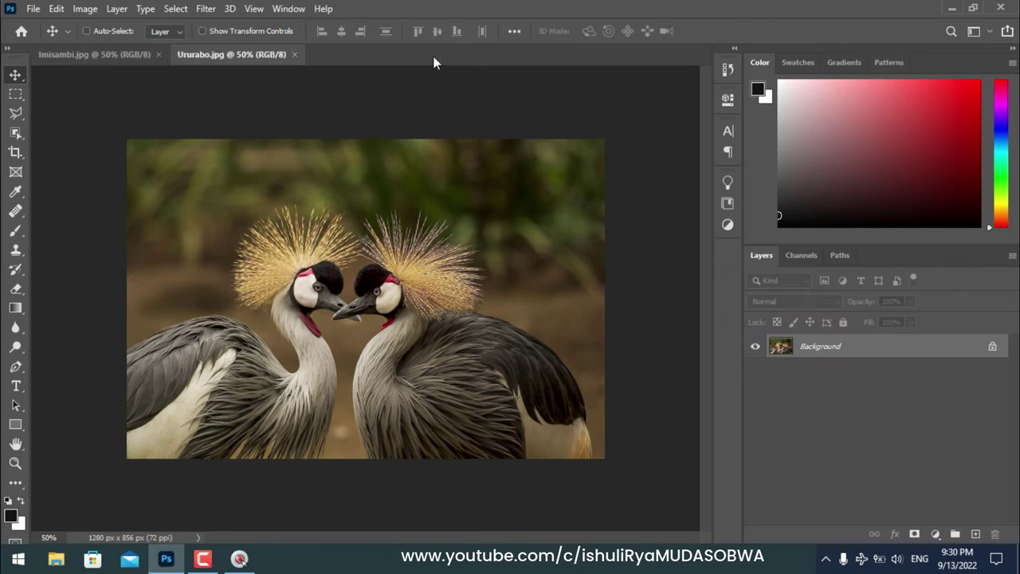
click(294, 54)
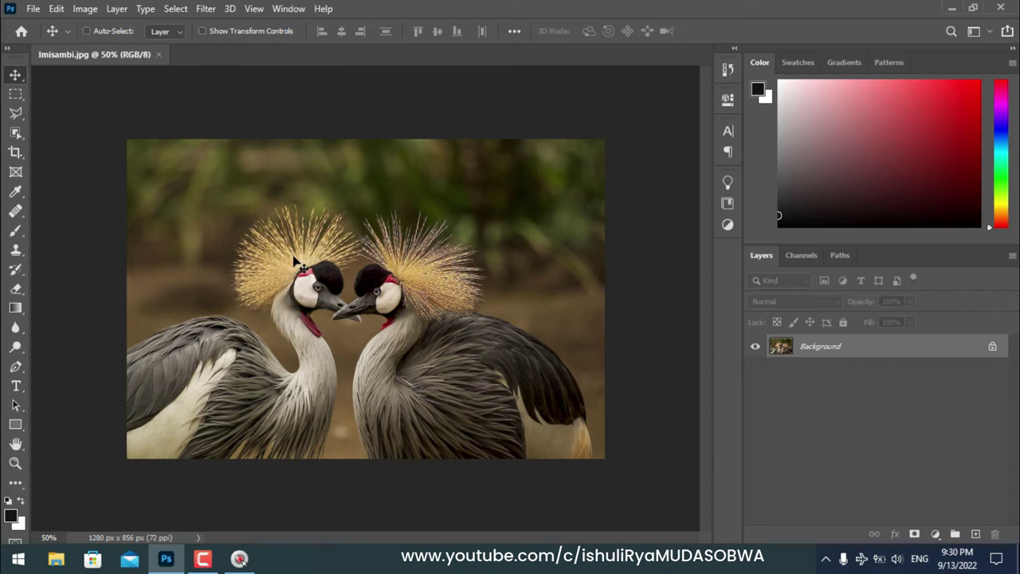
Start Save As and append '2' to make the file name Imisambi 2
click(39, 12)
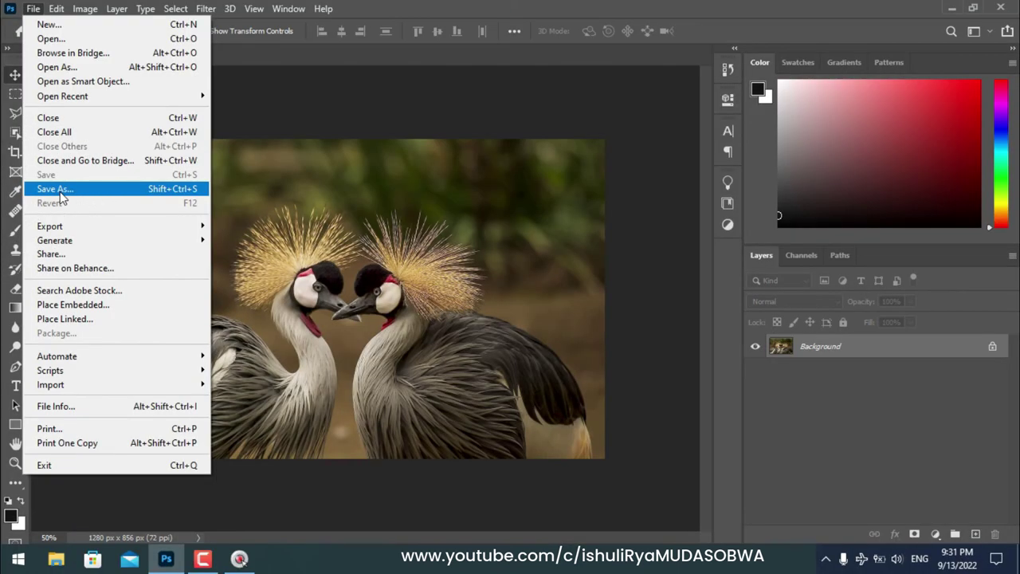
click(61, 193)
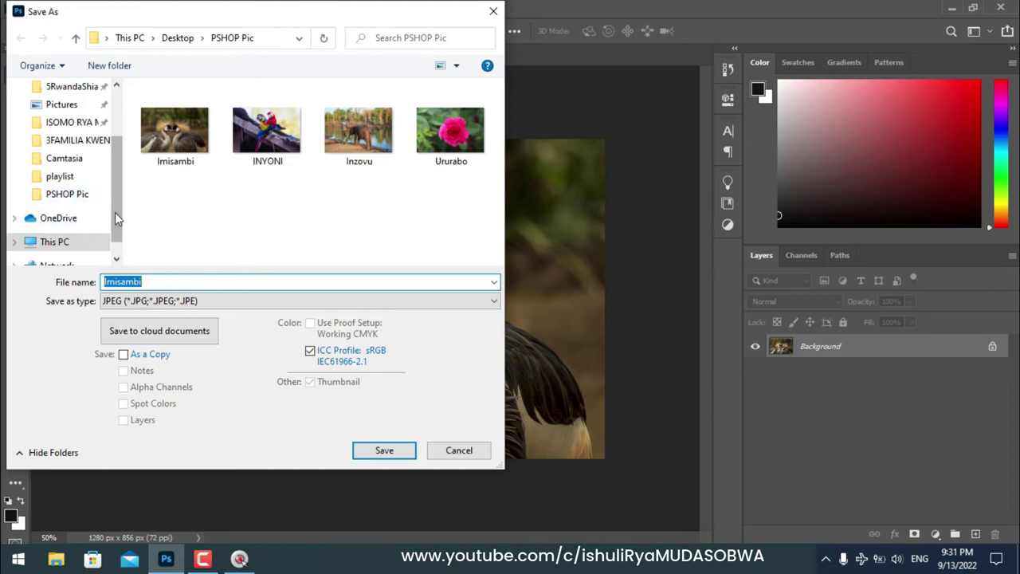
drag(115, 212, 115, 223)
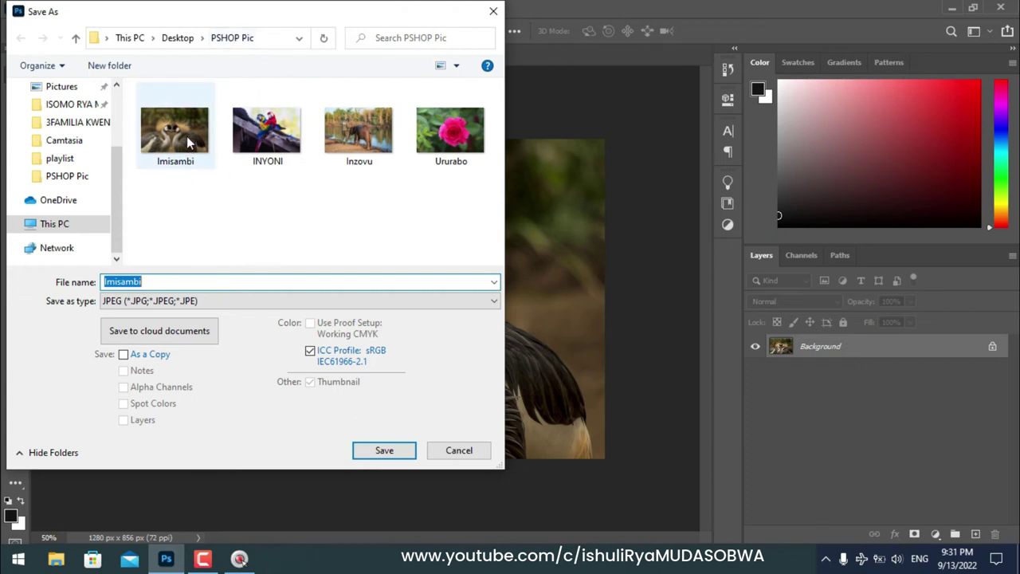
mouse_move(174, 134)
click(157, 281)
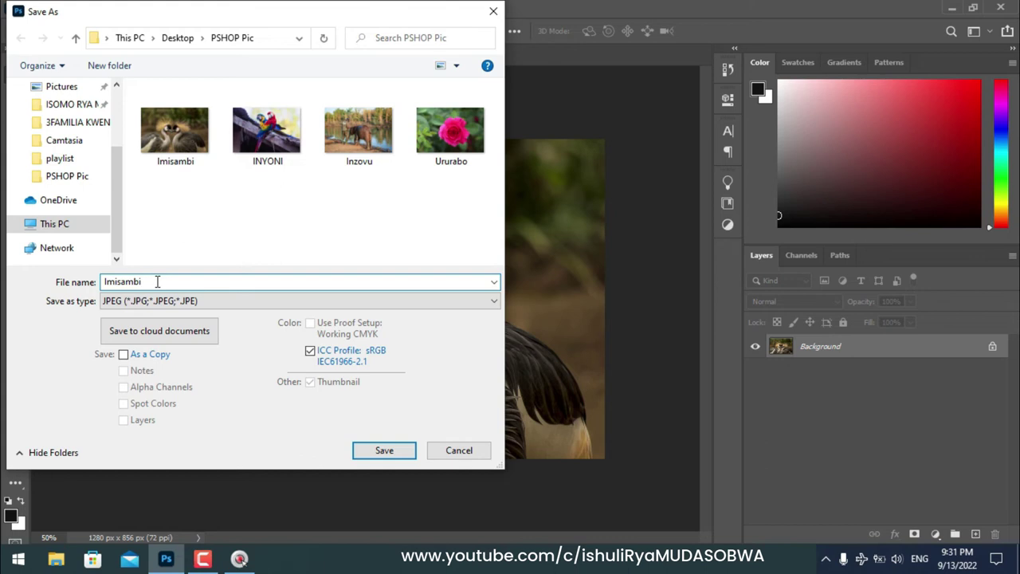
text(2)
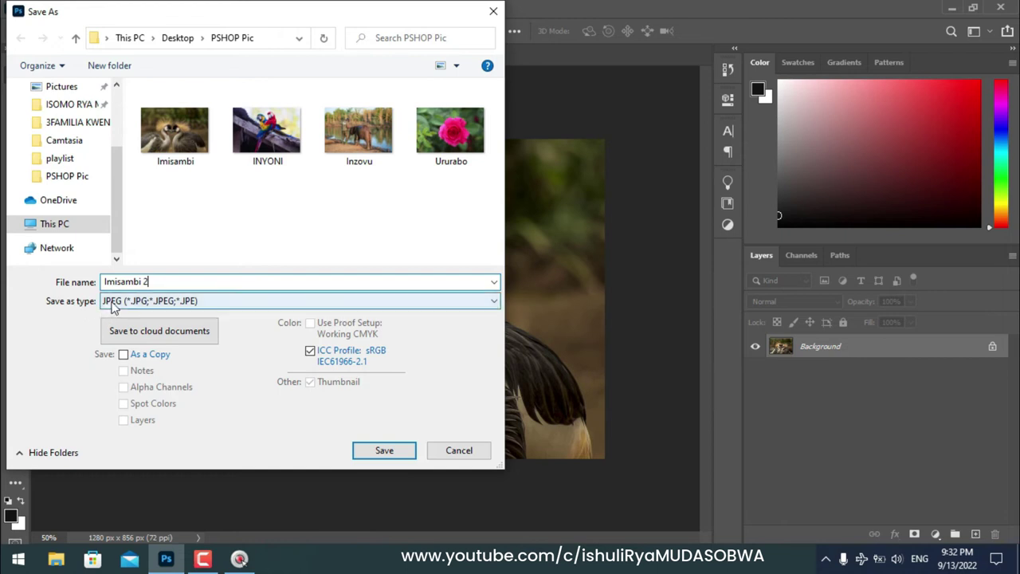
Confirm JPEG as the Save as type and return to the file name field
click(112, 303)
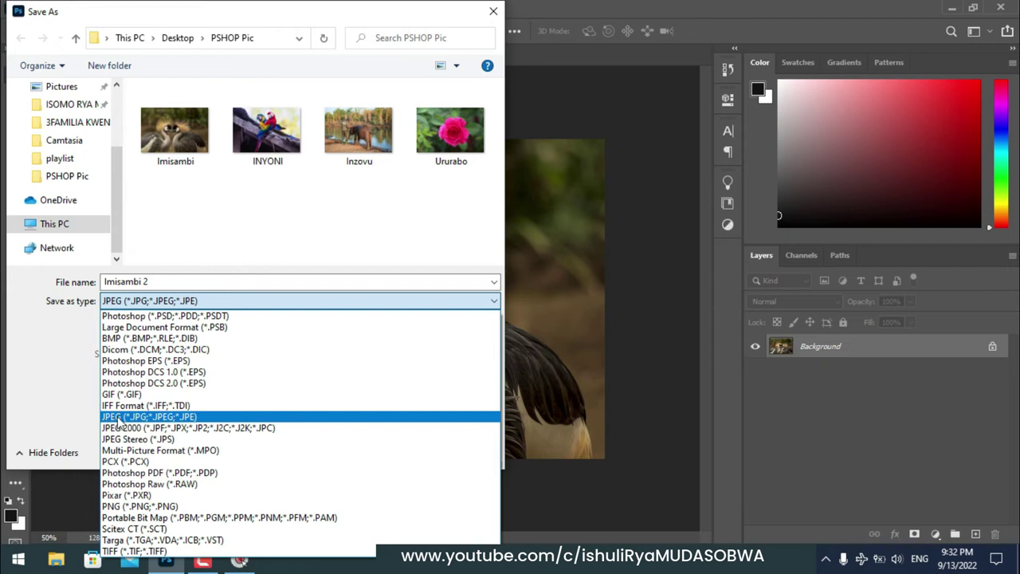
click(118, 417)
click(114, 302)
click(116, 417)
click(122, 303)
click(122, 302)
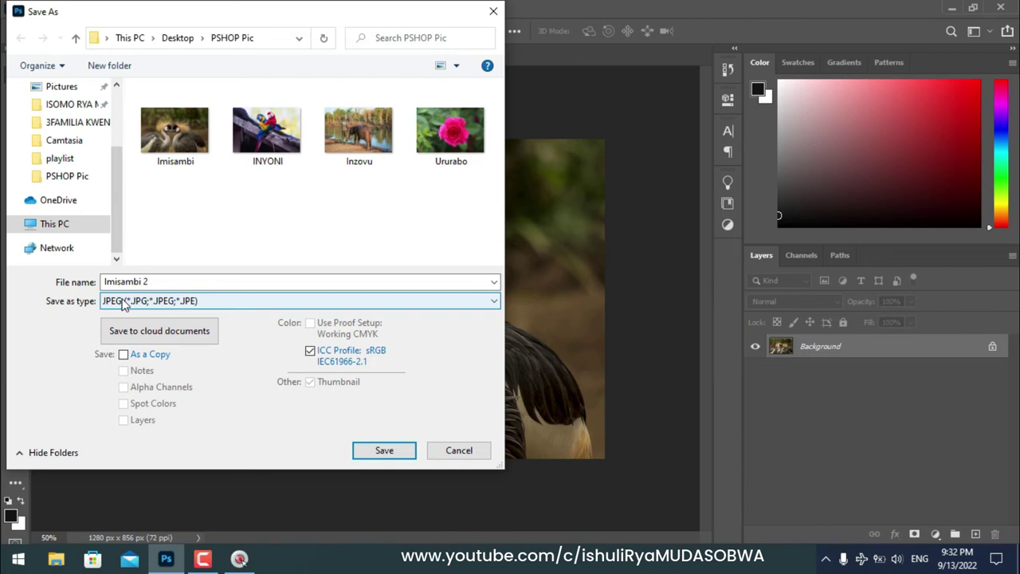
click(123, 302)
click(123, 302)
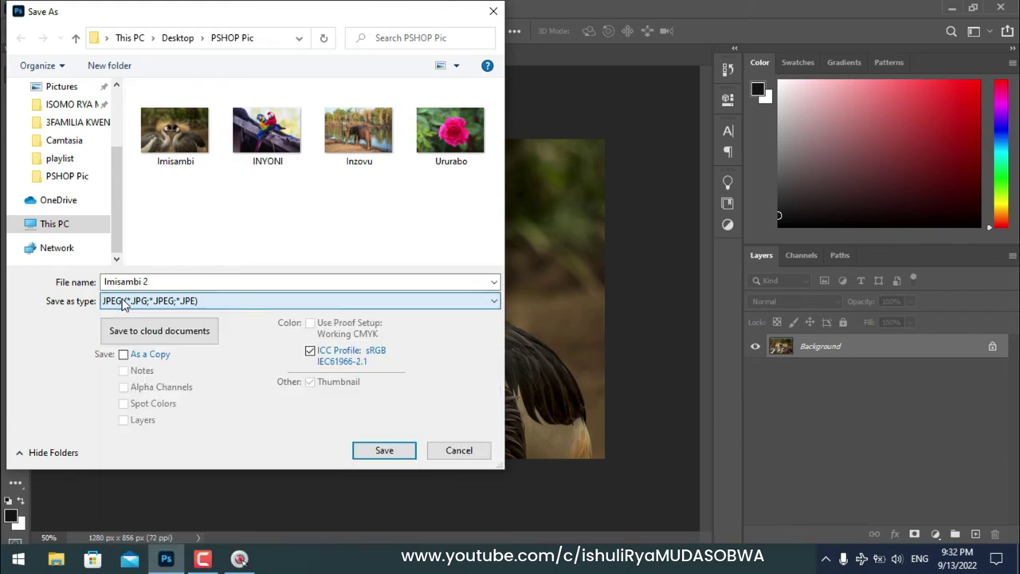
click(124, 303)
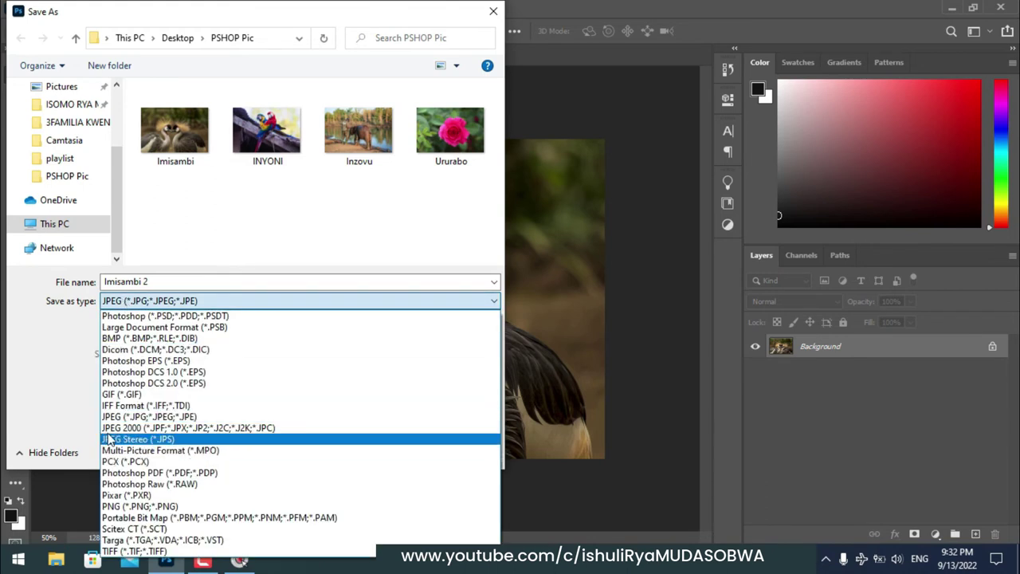
click(123, 418)
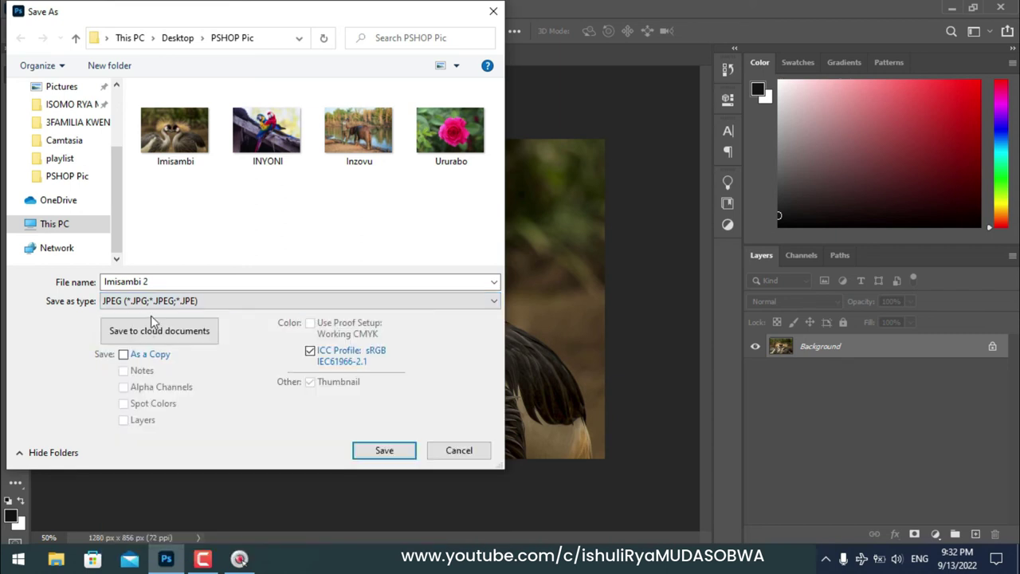
click(155, 283)
click(155, 282)
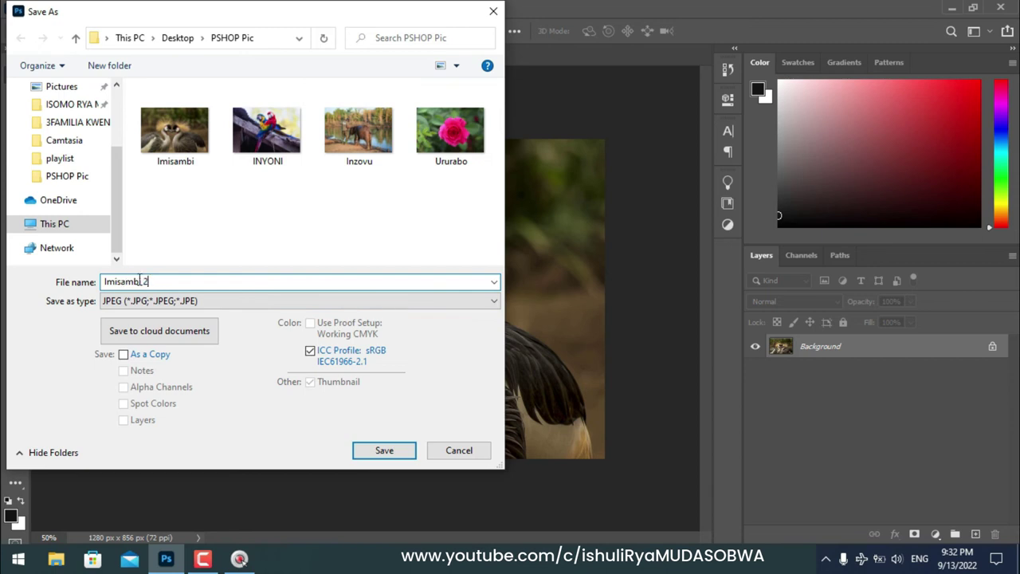
Save Imisambi 2 as JPEG, trying the quality presets before confirming Maximum (10)
click(389, 451)
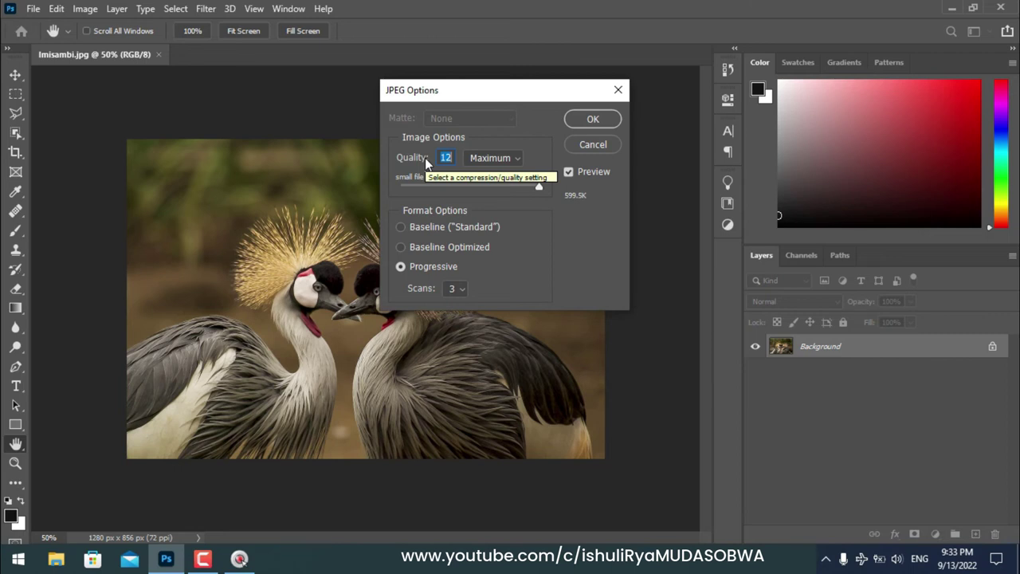
click(505, 159)
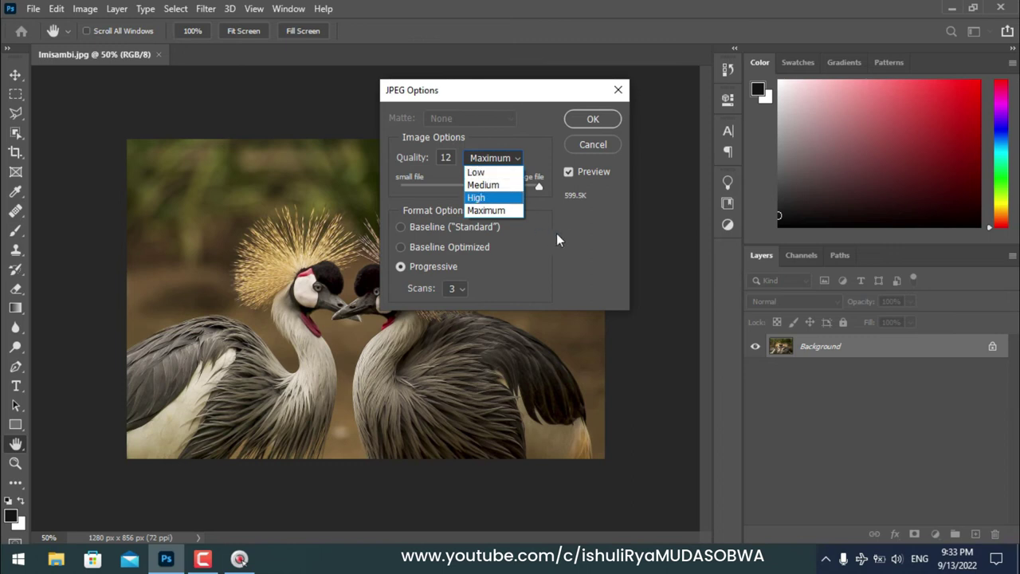
click(486, 209)
click(494, 158)
click(490, 174)
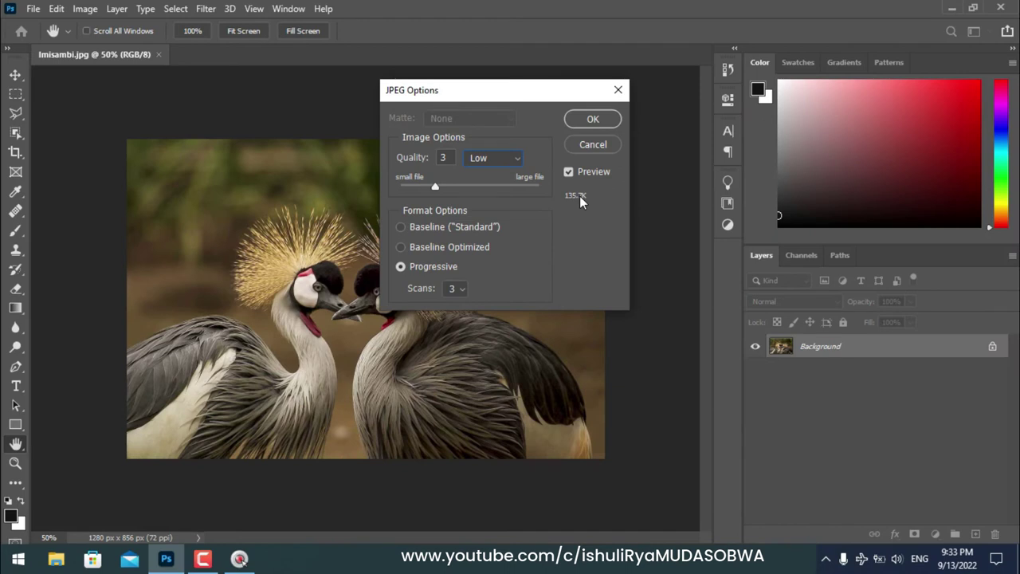
click(515, 159)
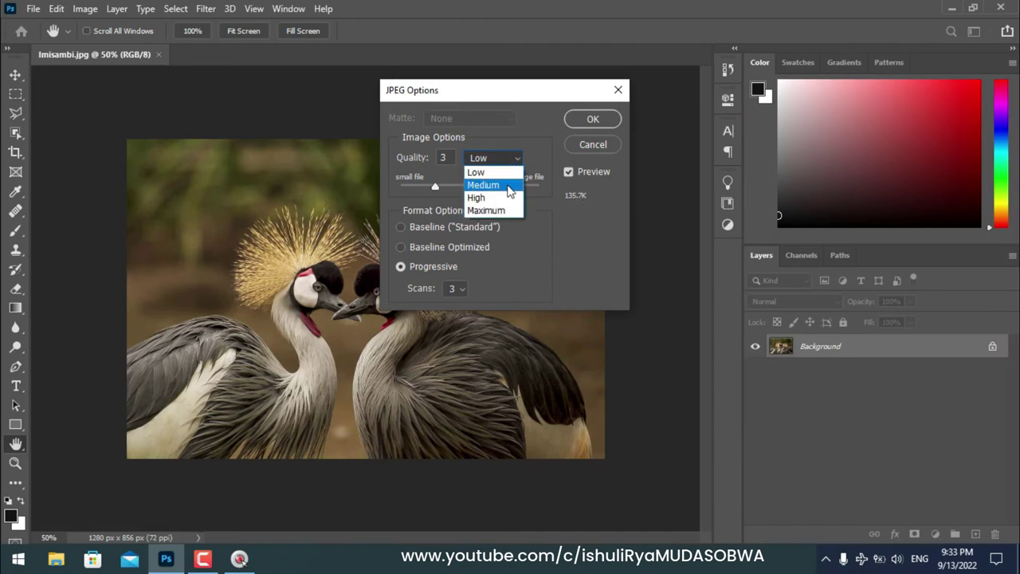
click(509, 186)
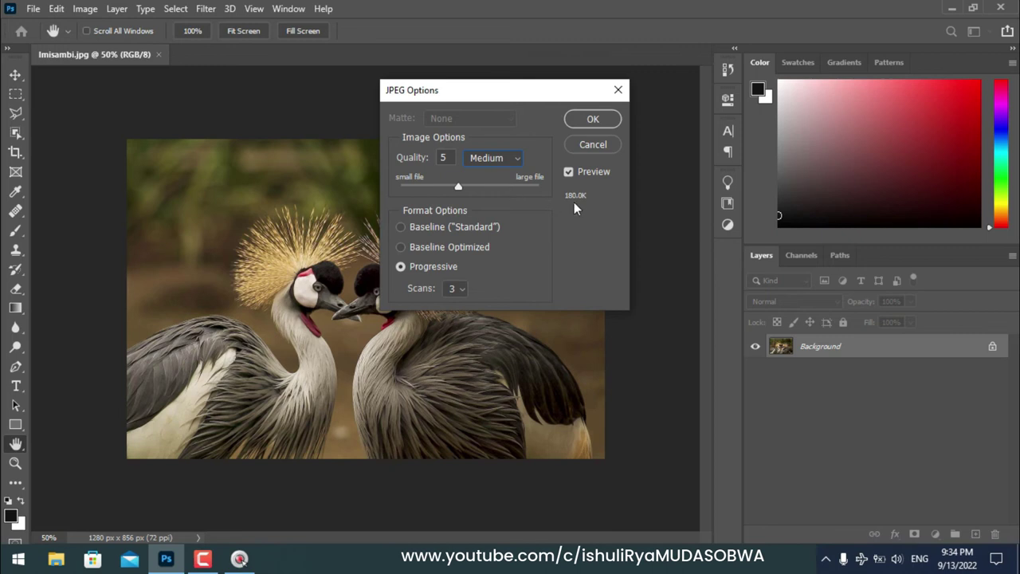
click(495, 158)
click(482, 196)
click(515, 157)
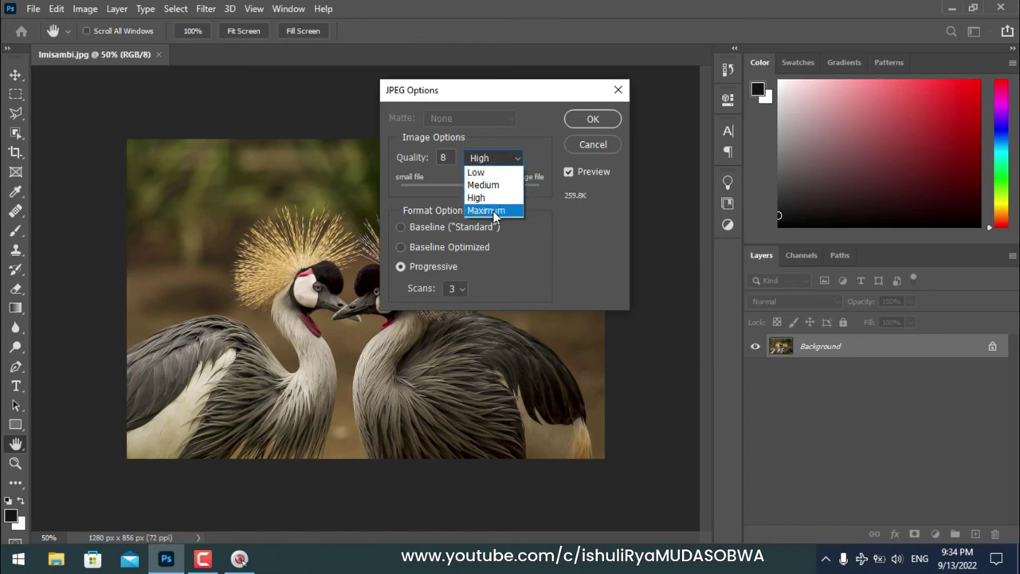
click(488, 210)
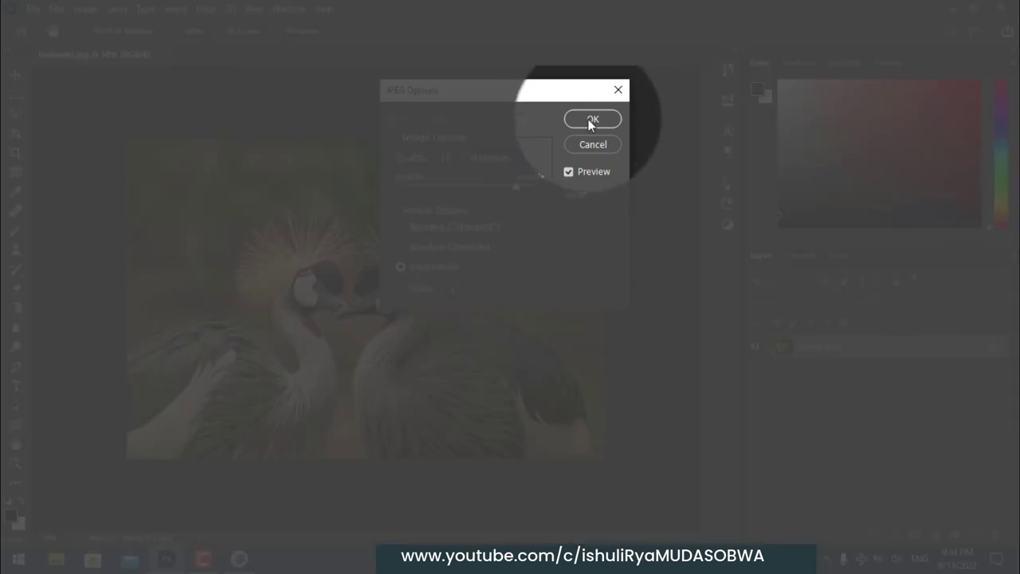
click(591, 120)
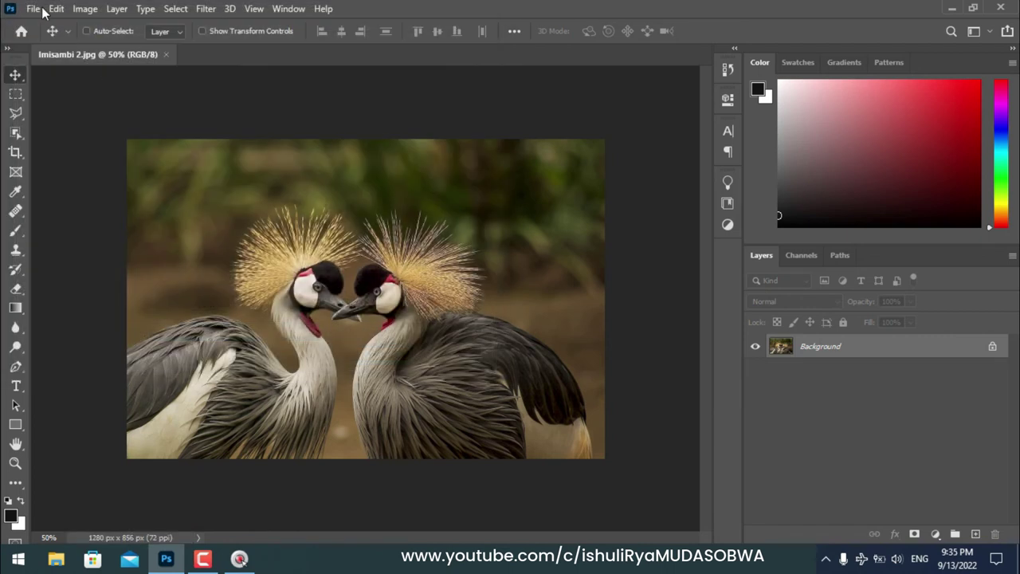
click(37, 11)
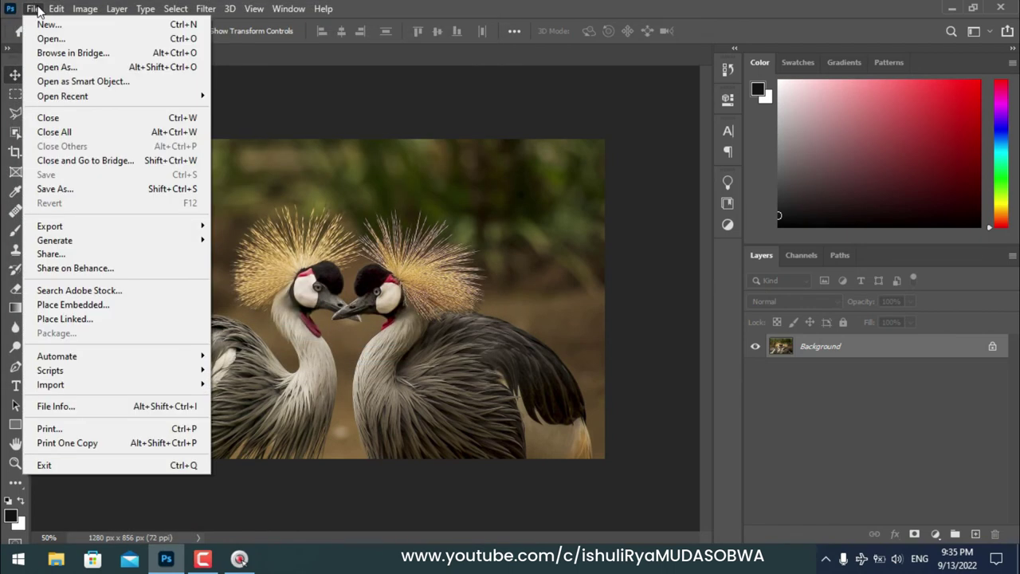
click(55, 37)
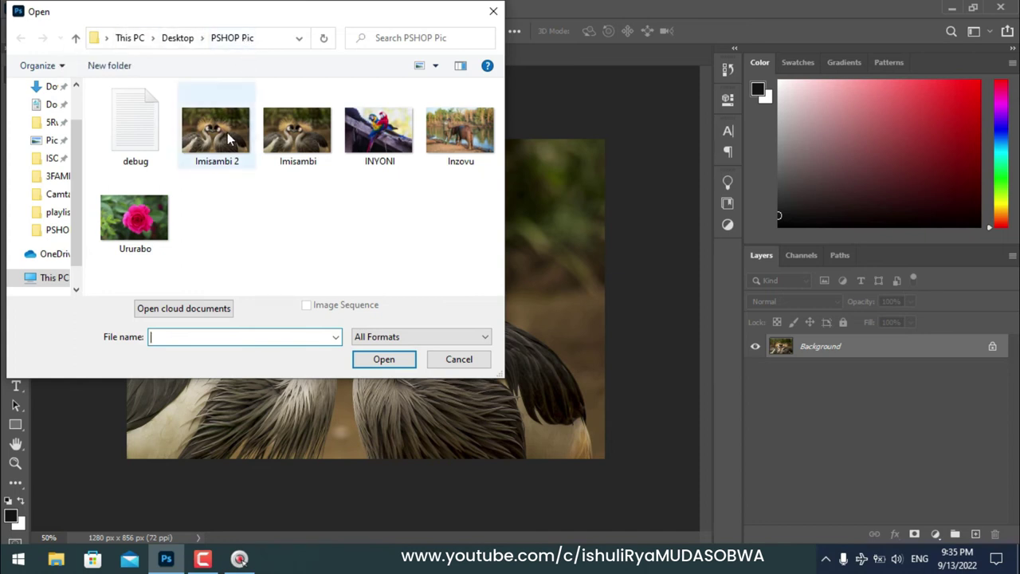
click(295, 143)
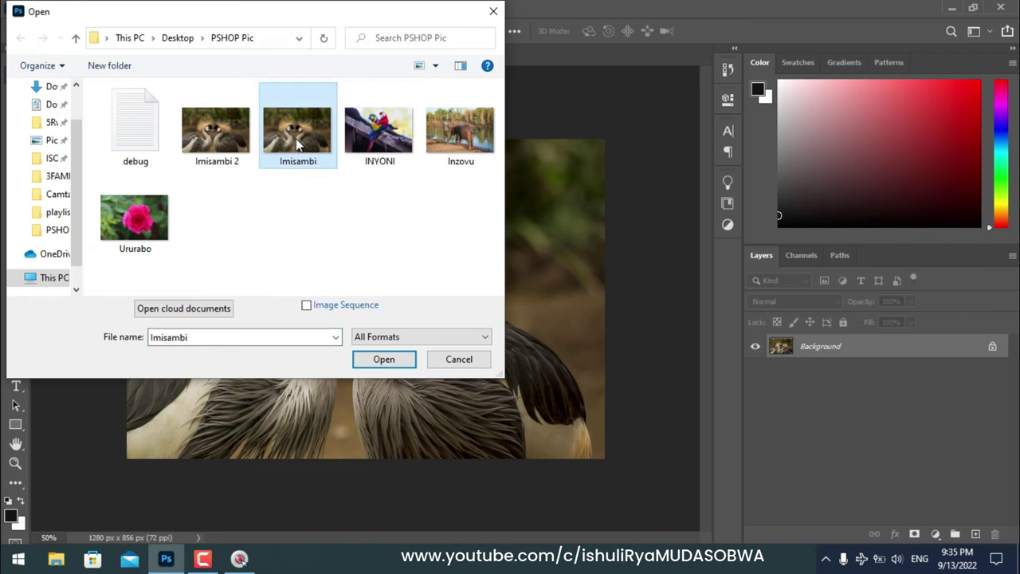
click(233, 148)
click(272, 143)
click(232, 148)
click(195, 339)
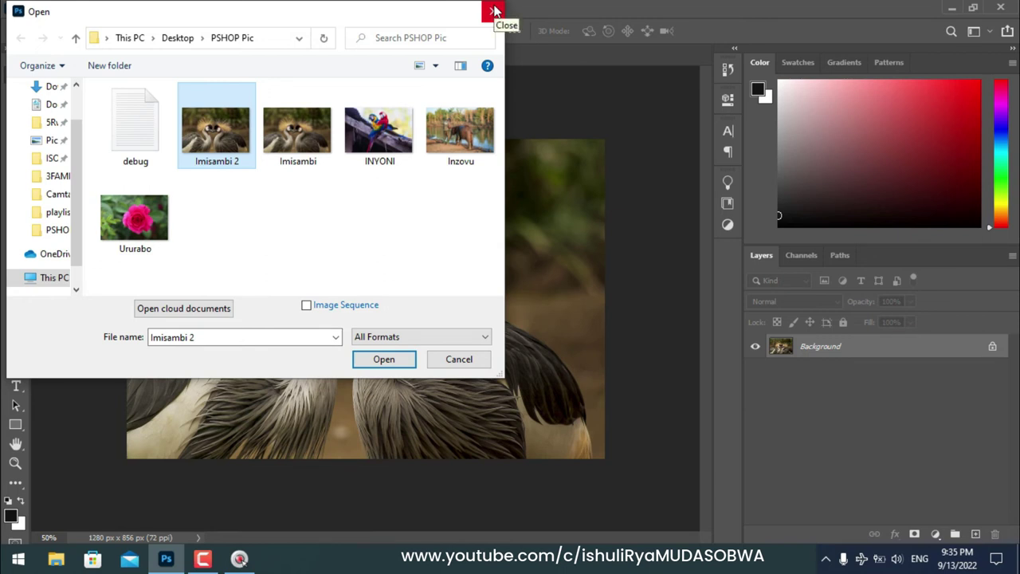
click(494, 10)
click(32, 9)
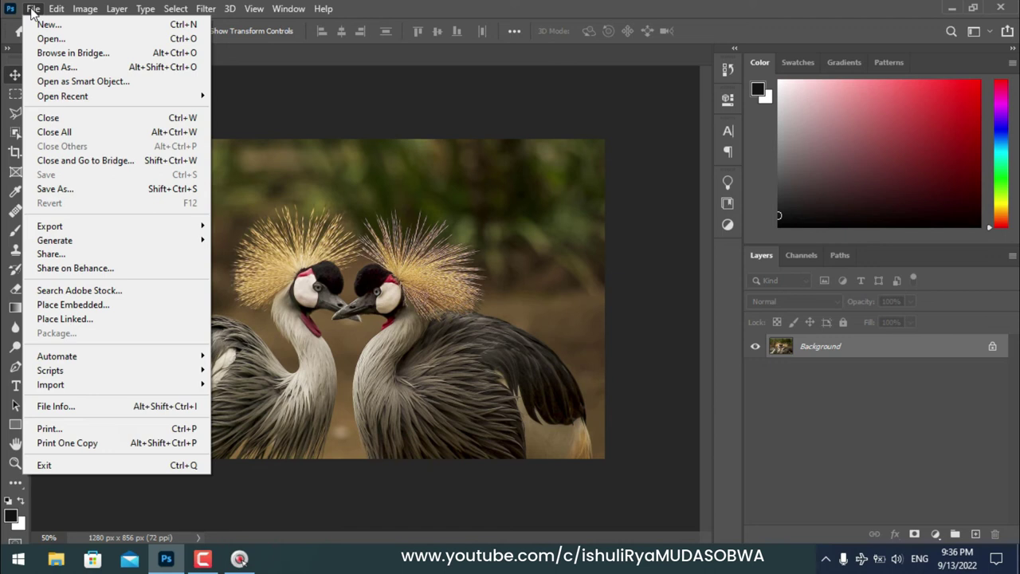
Type IMISAMBI as a new text layer and move it to the photo's top centre
click(285, 98)
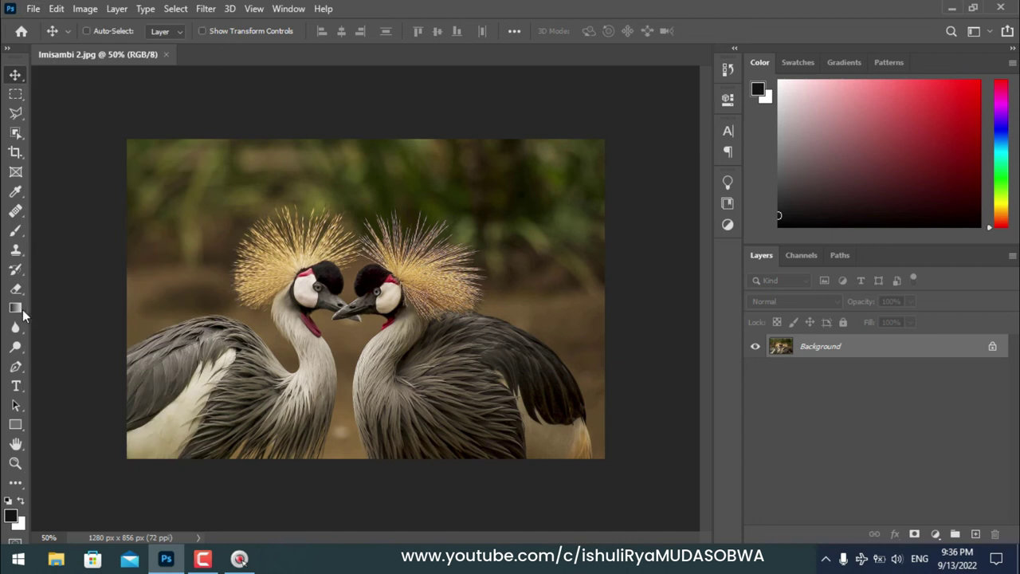
click(16, 386)
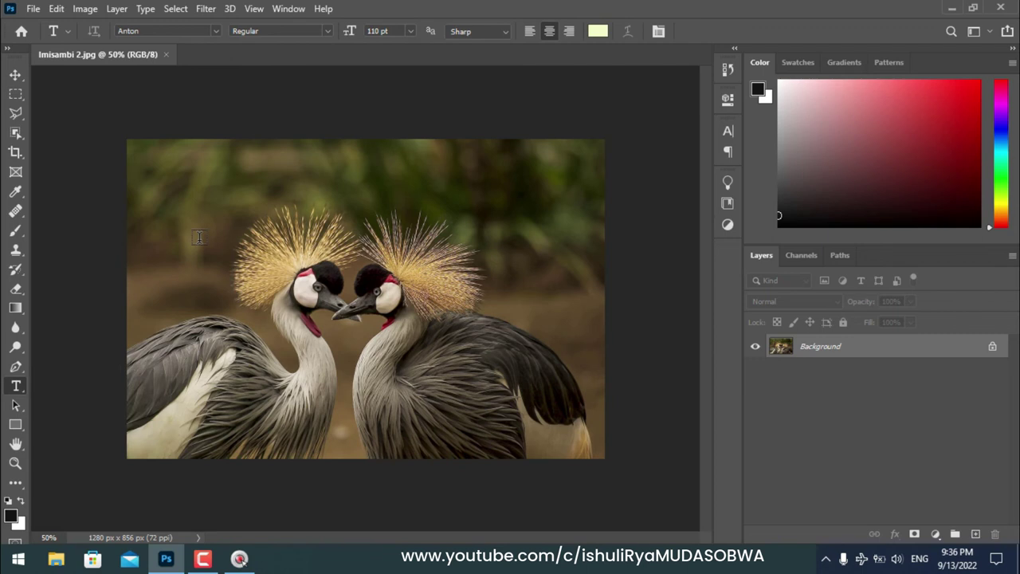
click(198, 237)
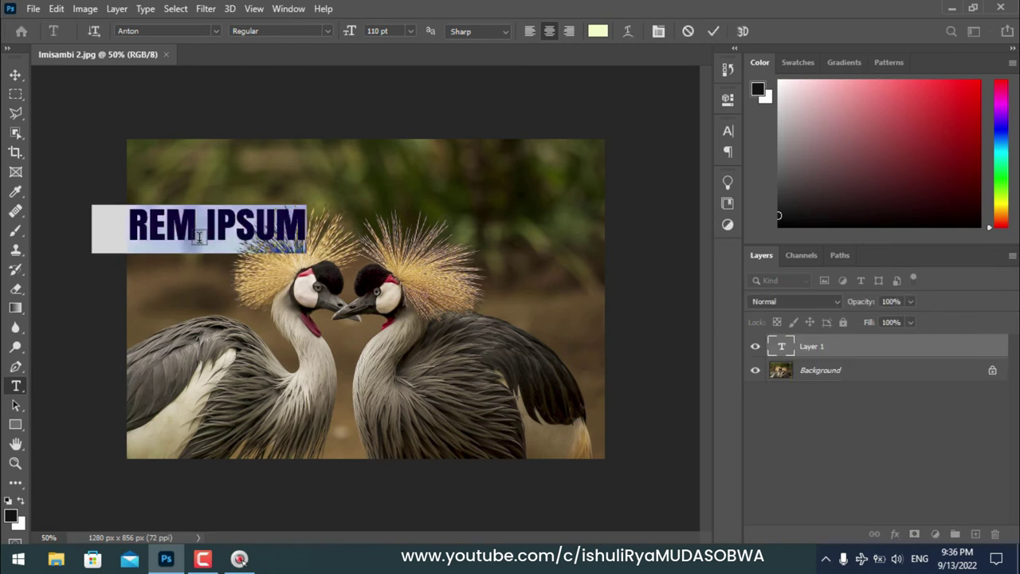
text(IMISAMBI)
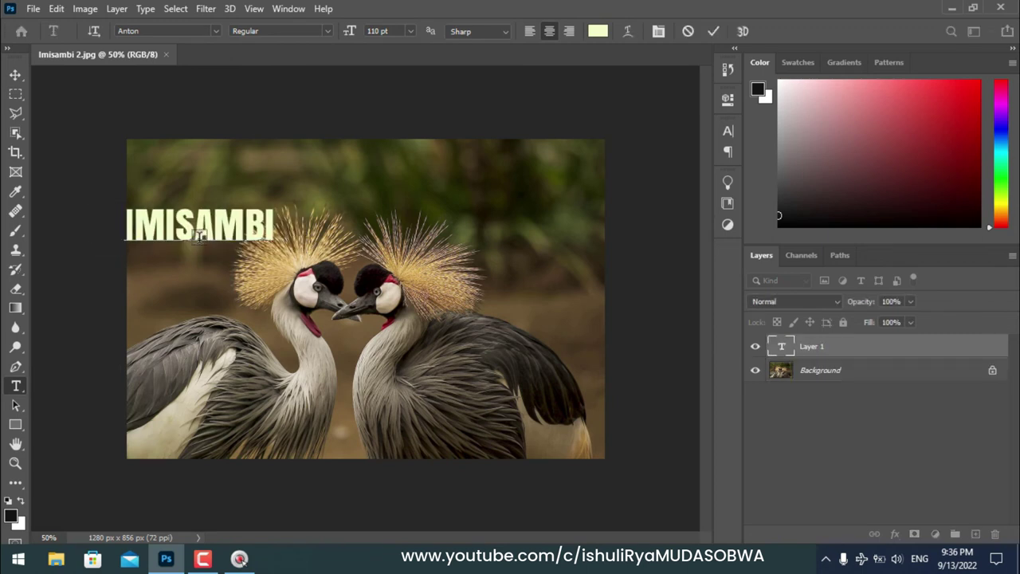
click(15, 74)
drag(223, 243, 382, 190)
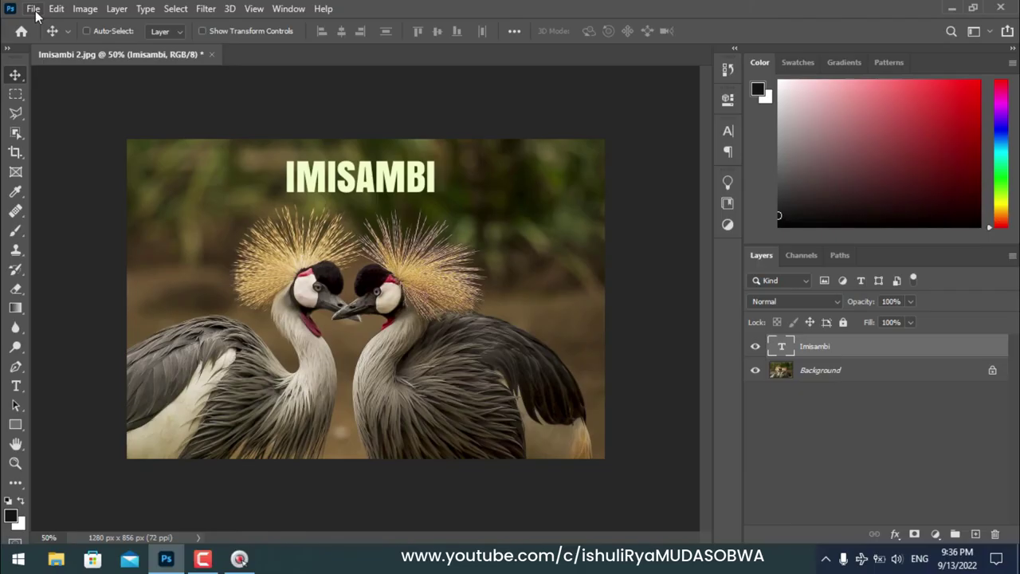
Start Save As and keep the Photoshop (*.PSD) format
click(33, 9)
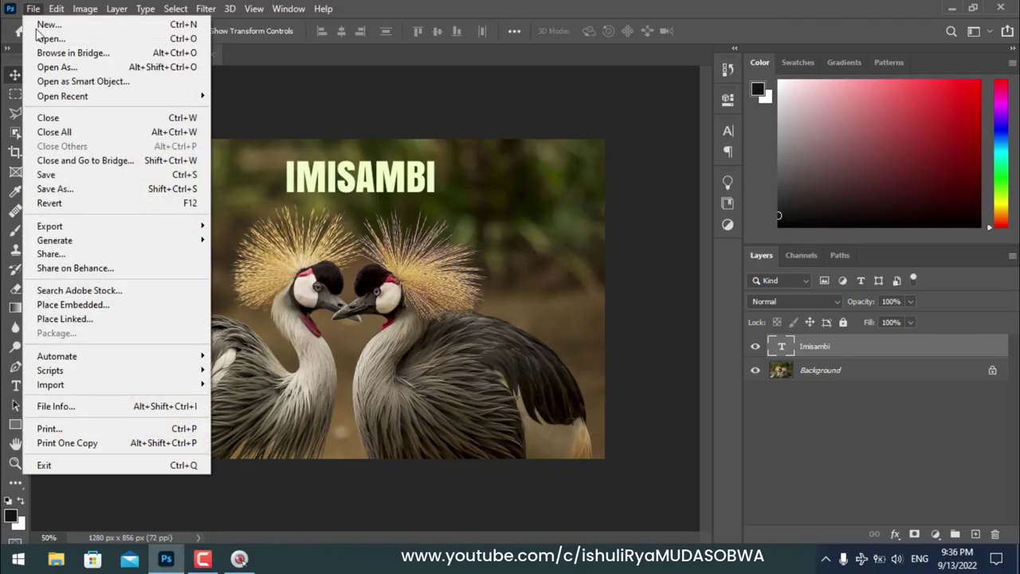
click(70, 194)
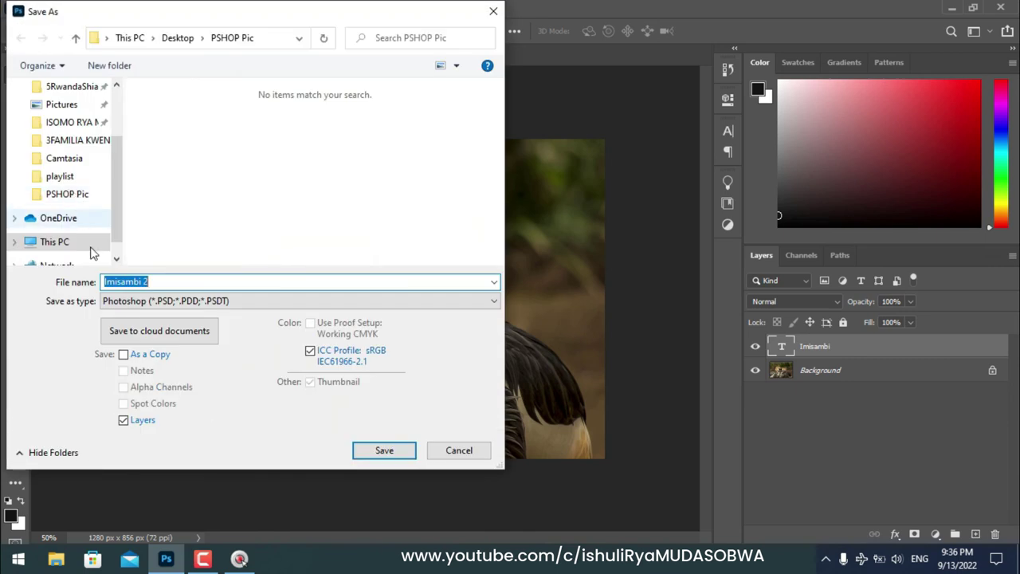
click(147, 303)
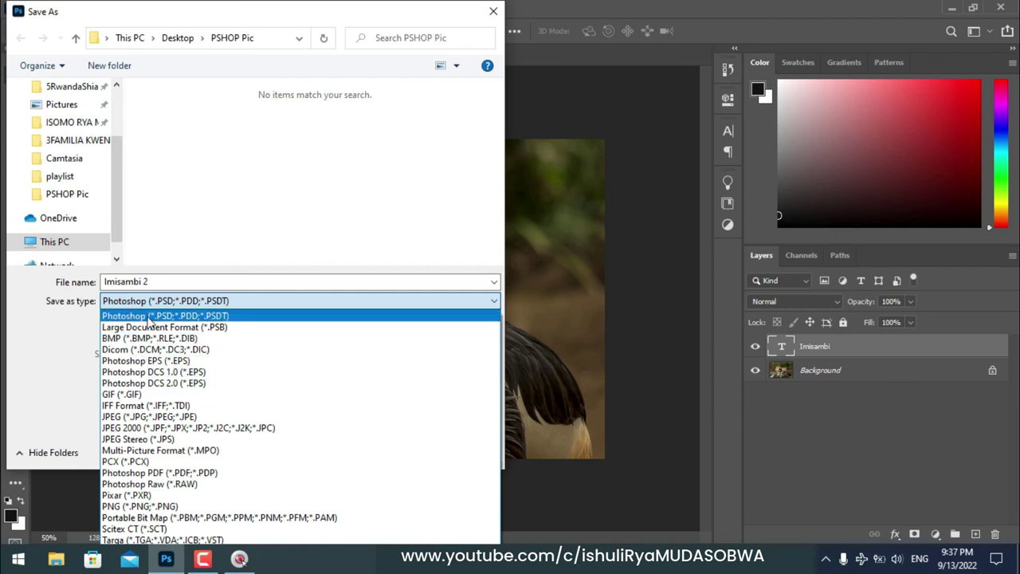
click(150, 316)
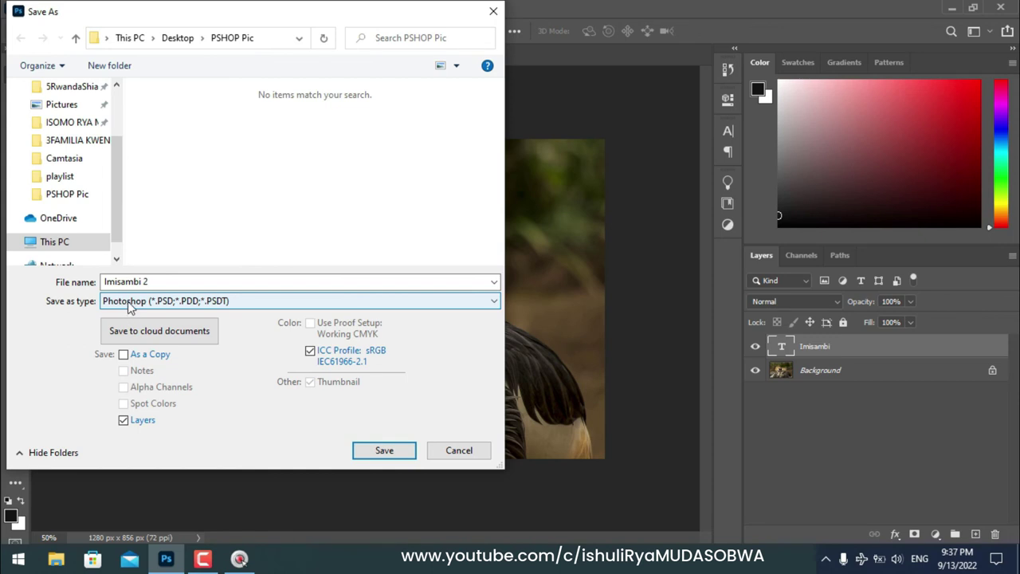
click(130, 307)
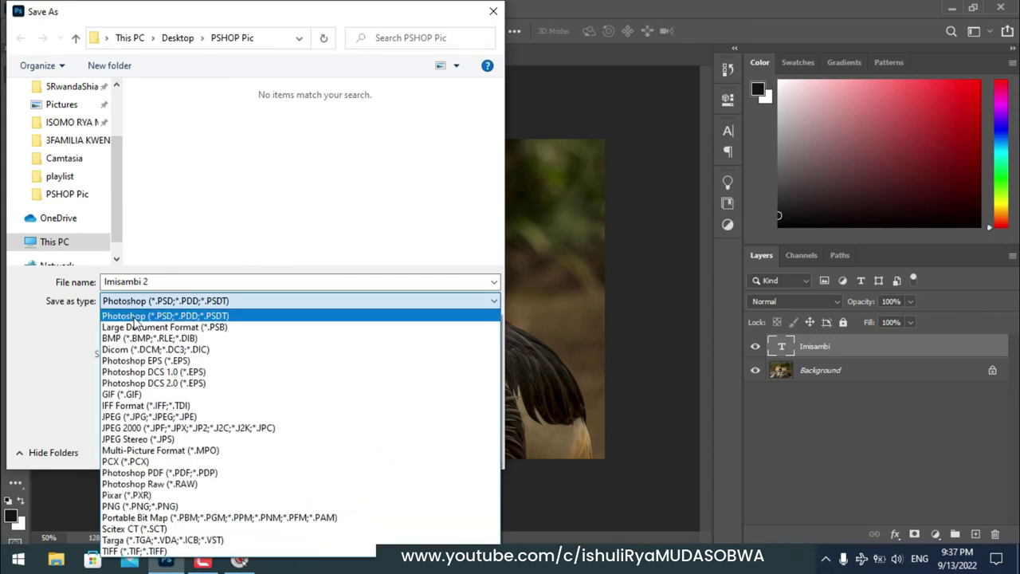
click(131, 316)
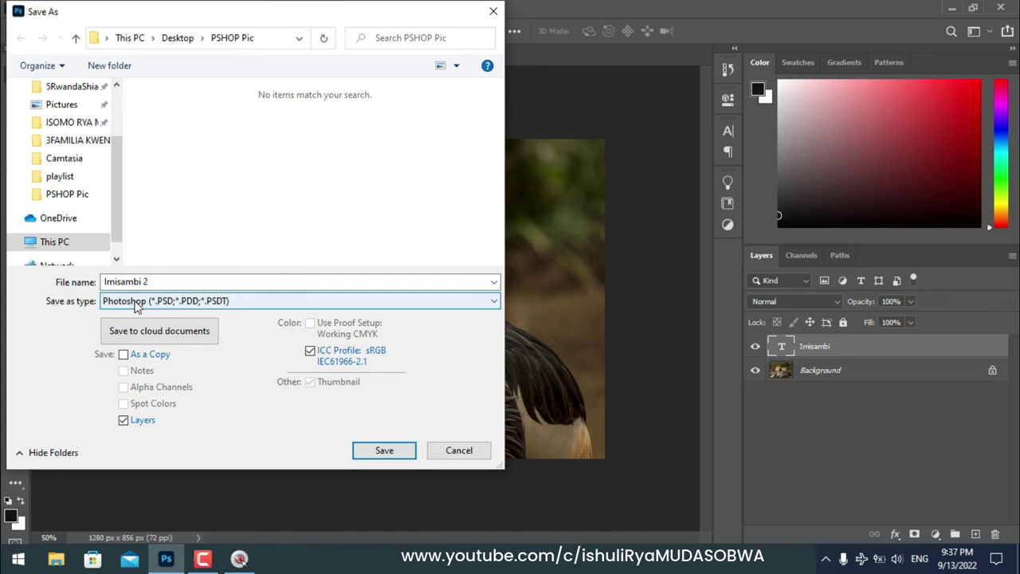
Rename the file to Imisambi 3, save it, and minimise Photoshop to the desktop
click(155, 282)
click(156, 282)
key(BackSpace)
key(BackSpace)
text(3)
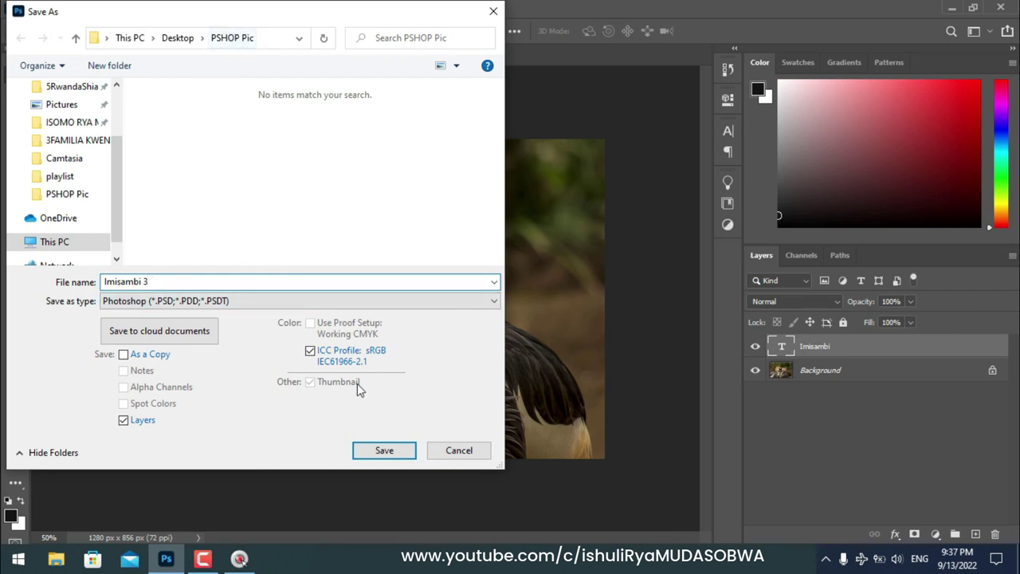
click(386, 451)
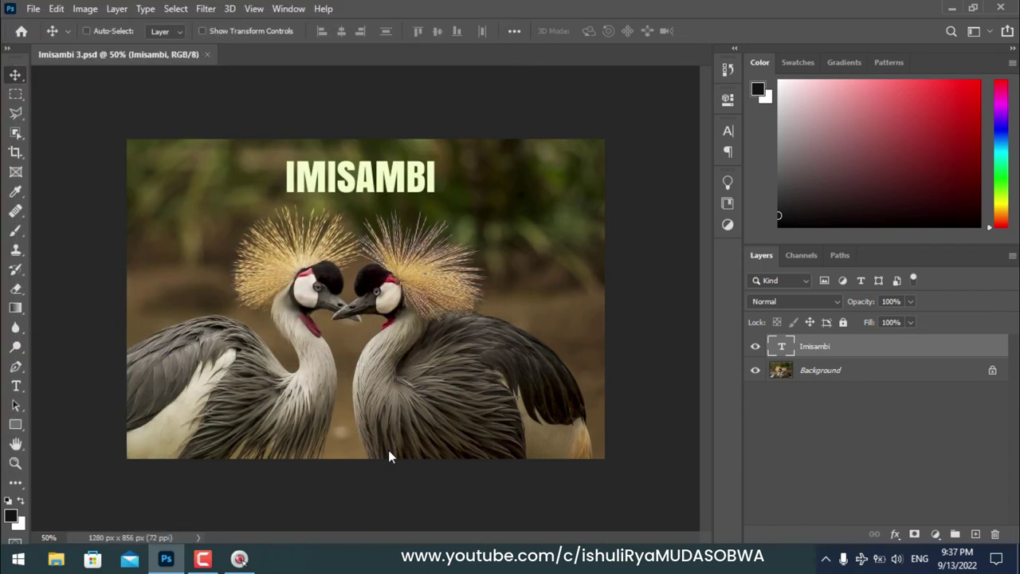
click(952, 8)
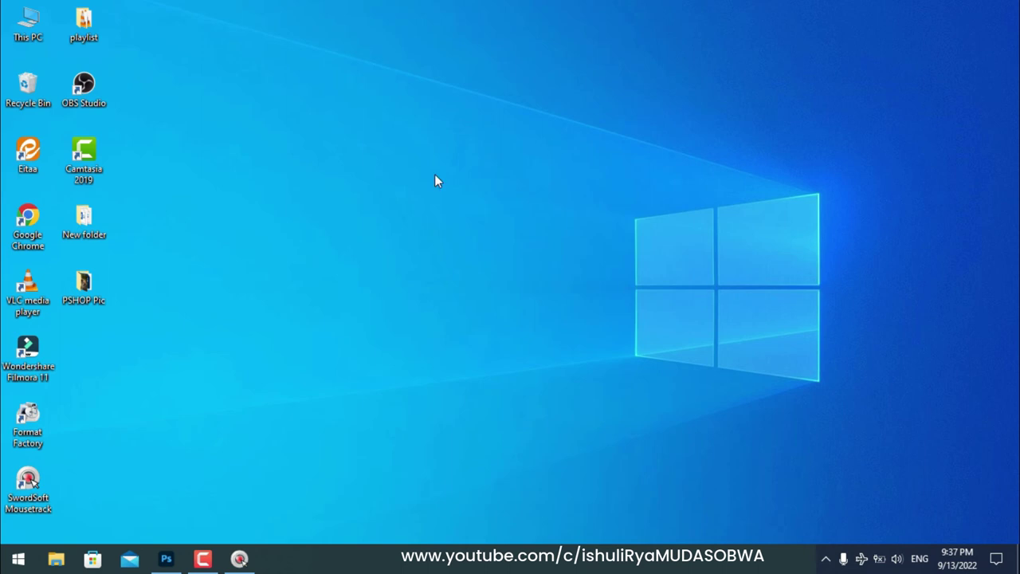
Open the PSHOP Pic folder and move its window top-left, making it taller
double_click(87, 283)
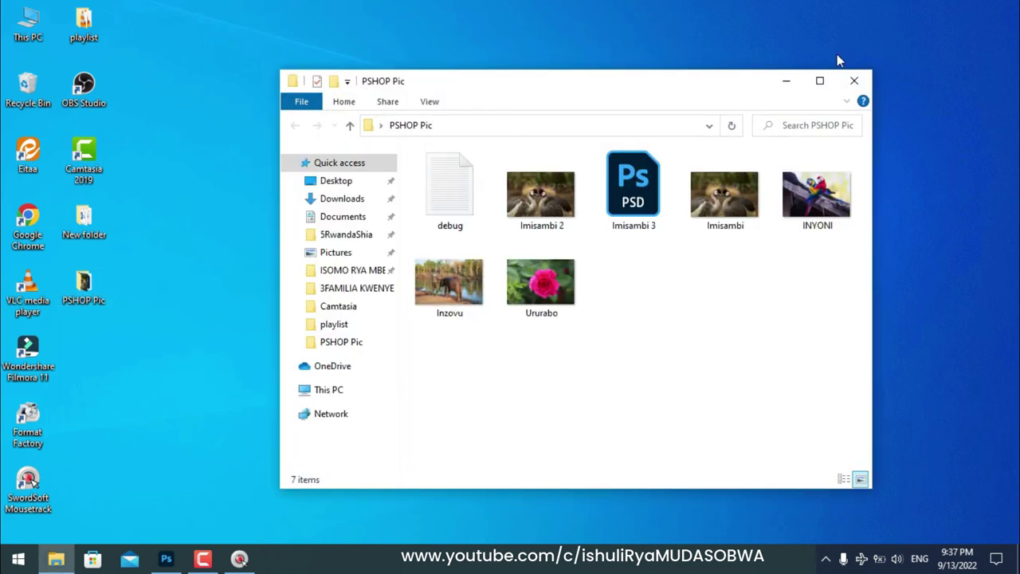
mouse_move(659, 91)
mouse_down()
mouse_move(393, 32)
mouse_move(393, 4)
mouse_up()
drag(259, 442, 227, 515)
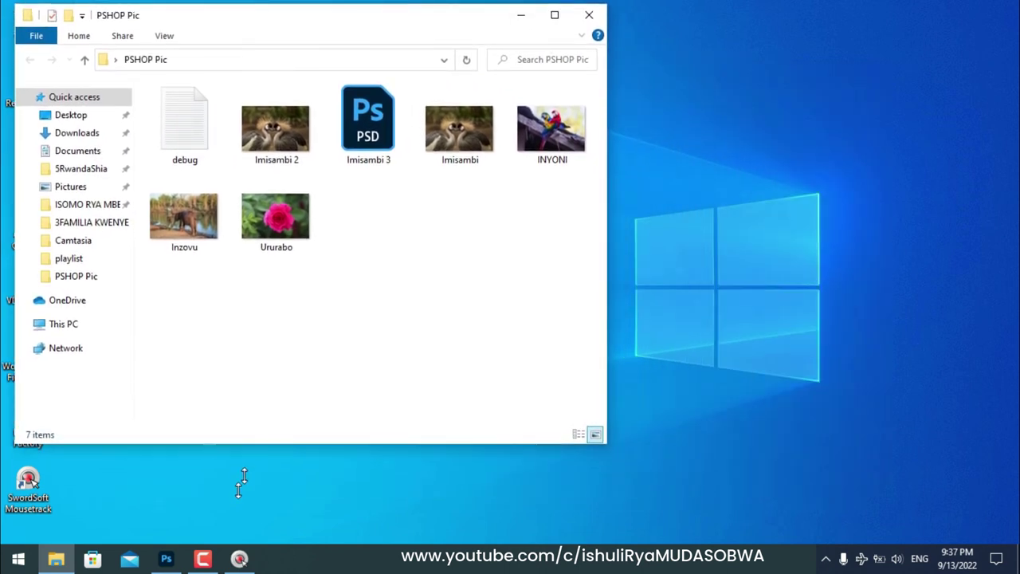
Check the Imisambi and Imisambi 2 JPEGs, then confirm Imisambi 3 is a 5.49 MB PSD
click(468, 142)
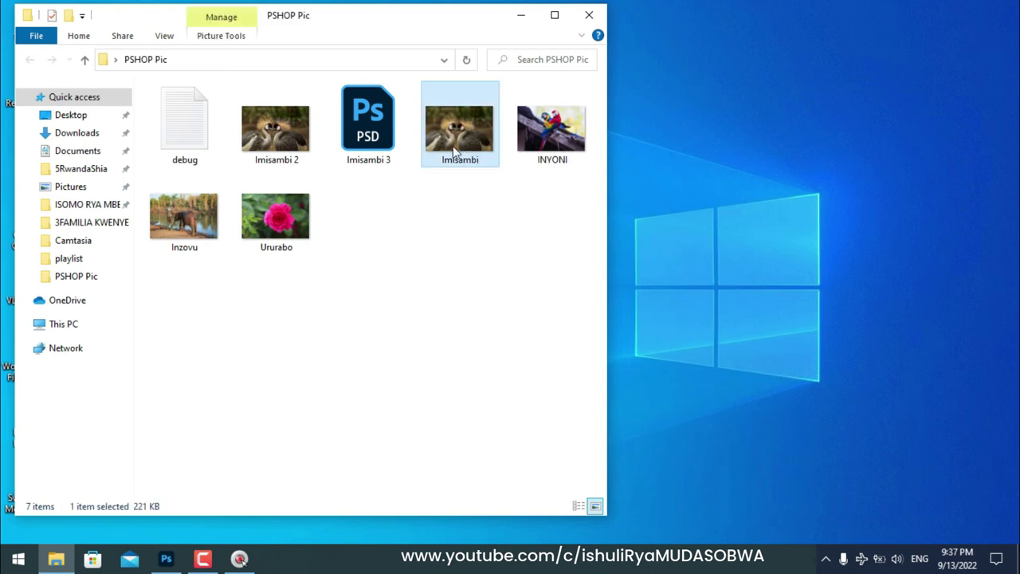
click(277, 135)
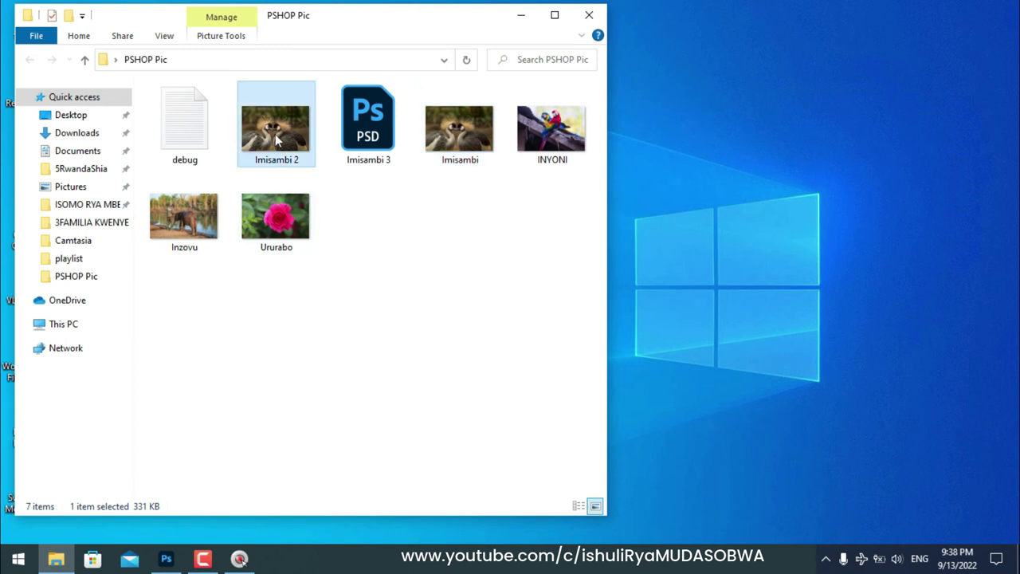
click(370, 121)
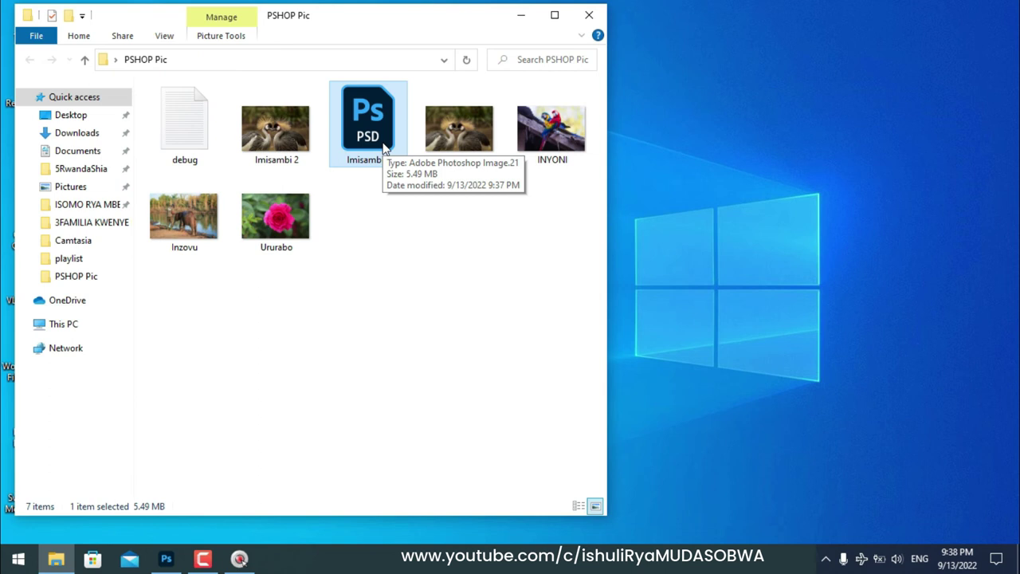
click(381, 306)
click(376, 119)
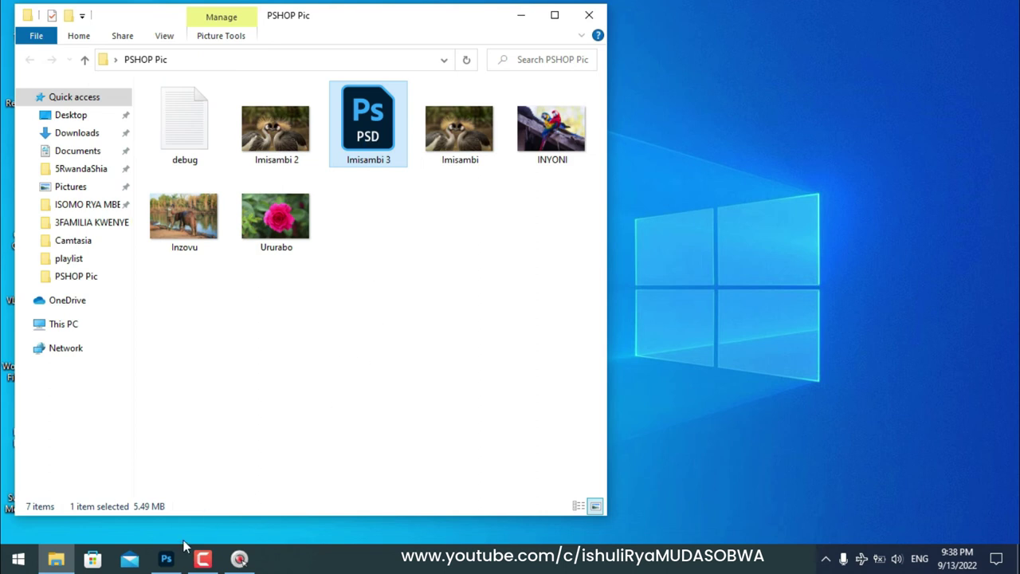
Close the Imisambi 3 document and reopen Imisambi 3.psd from PSHOP Pic via File > Open
click(165, 559)
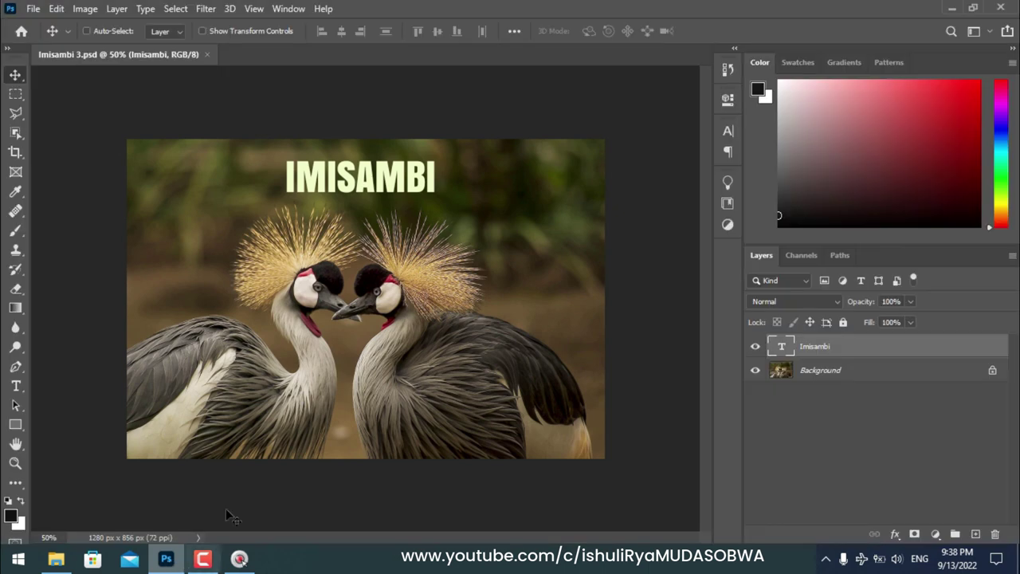
click(205, 54)
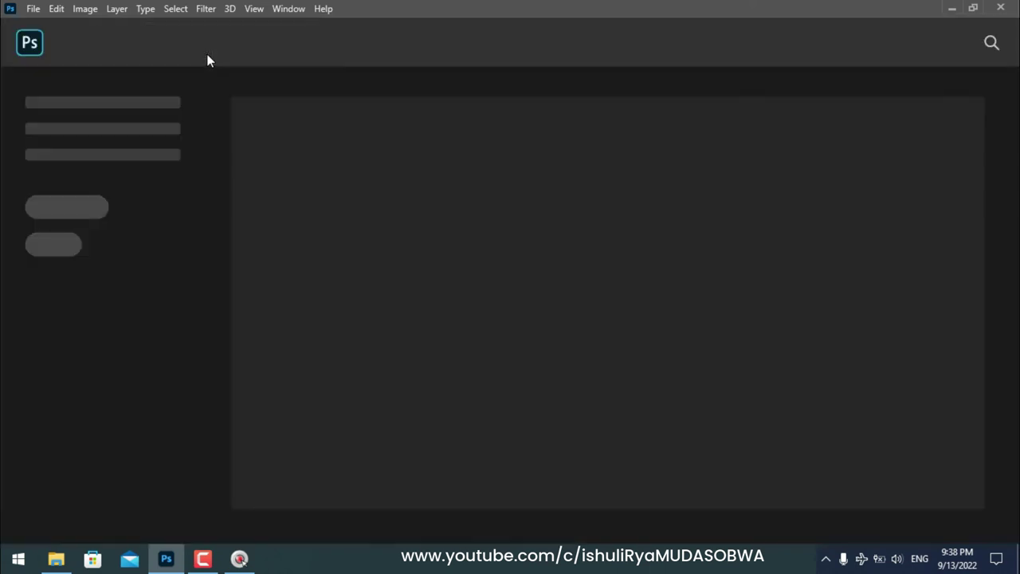
click(33, 9)
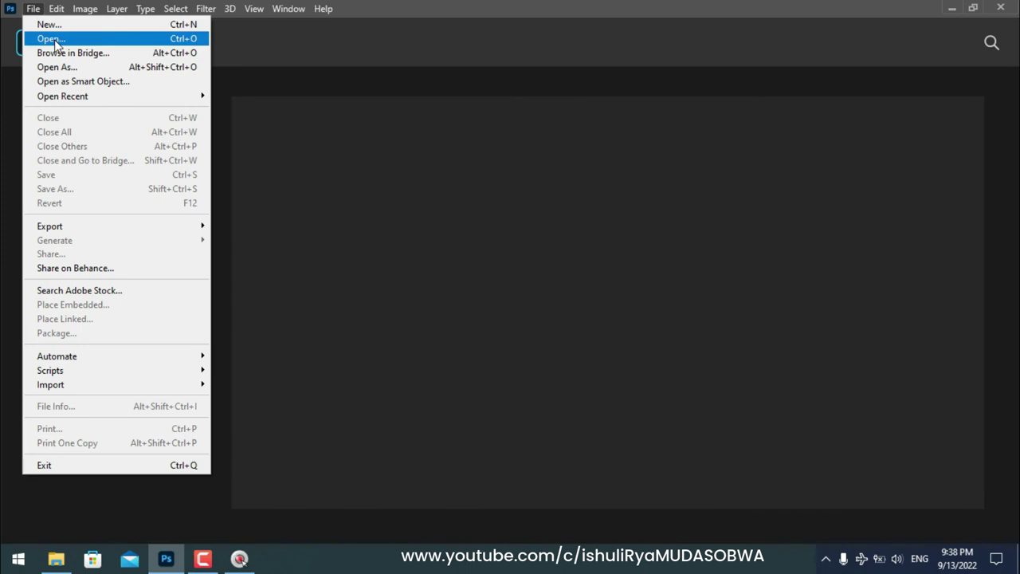
click(51, 39)
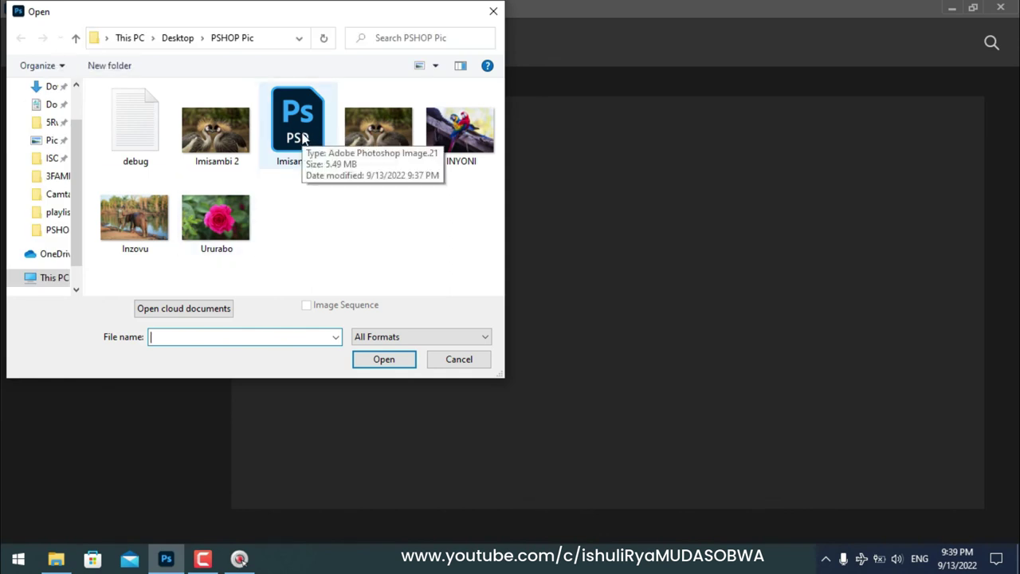
mouse_move(298, 124)
click(304, 138)
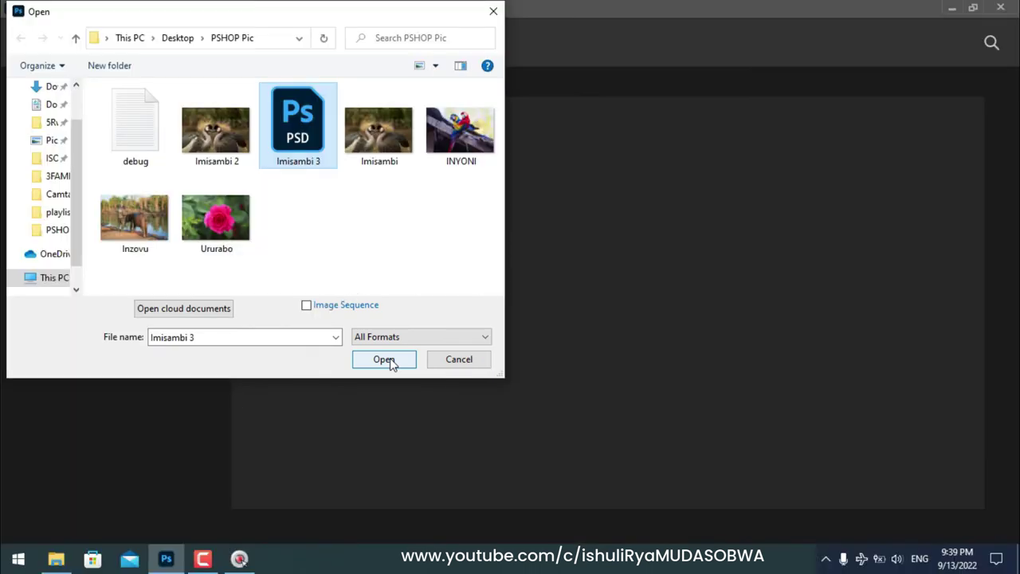
click(390, 363)
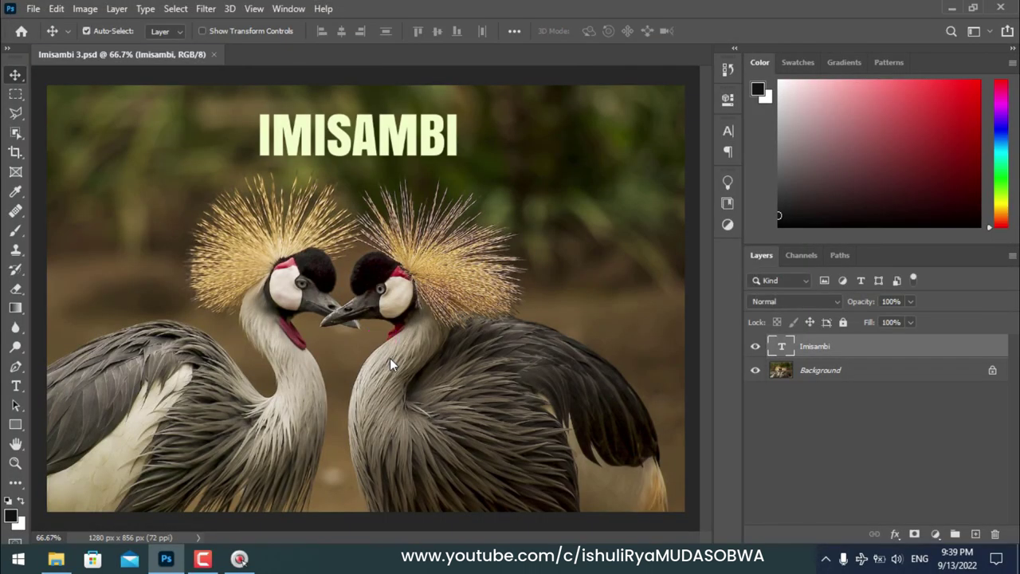
Zoom the reopened Imisambi 3.psd out from 66.7% to 50%
key(ctrl+minus)
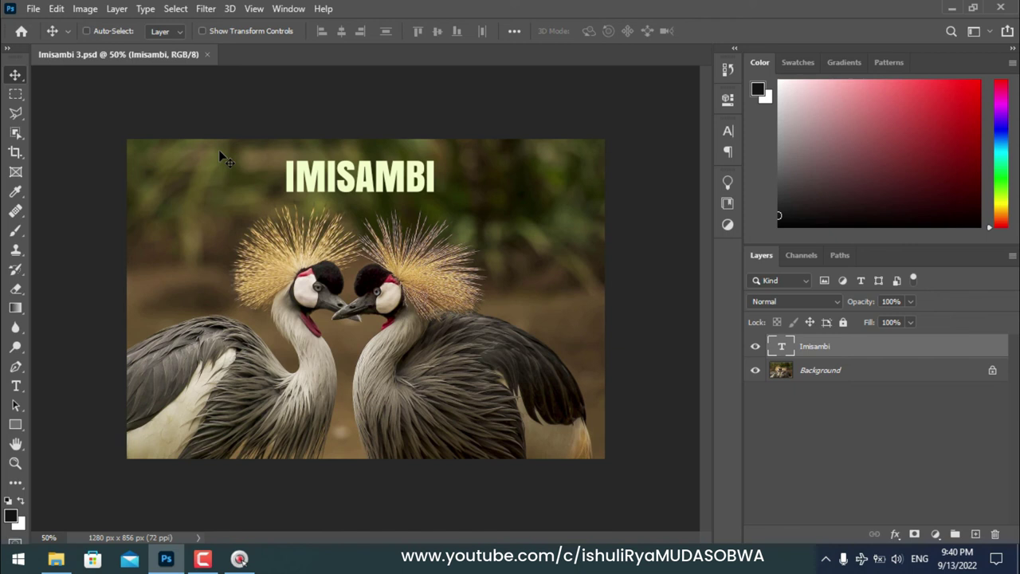
Close the document, quit Photoshop, and select Imisambi 3.psd in the PSHOP Pic folder
click(206, 54)
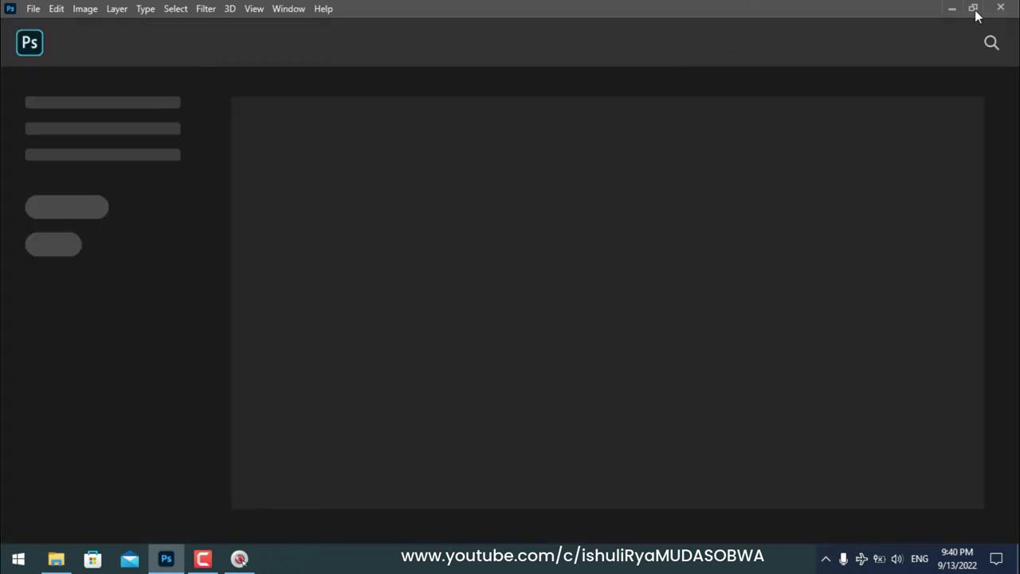
click(1000, 8)
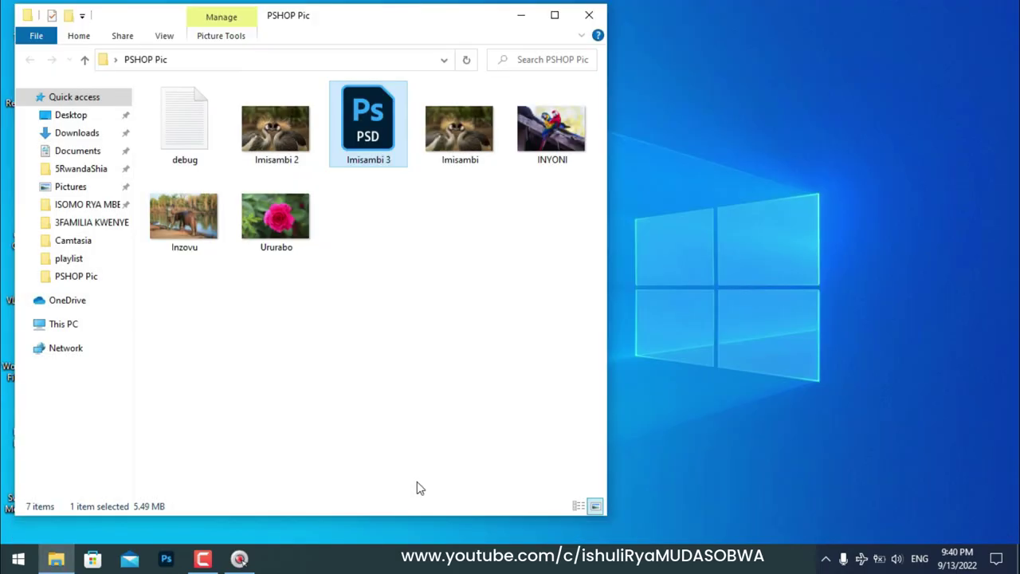
click(430, 322)
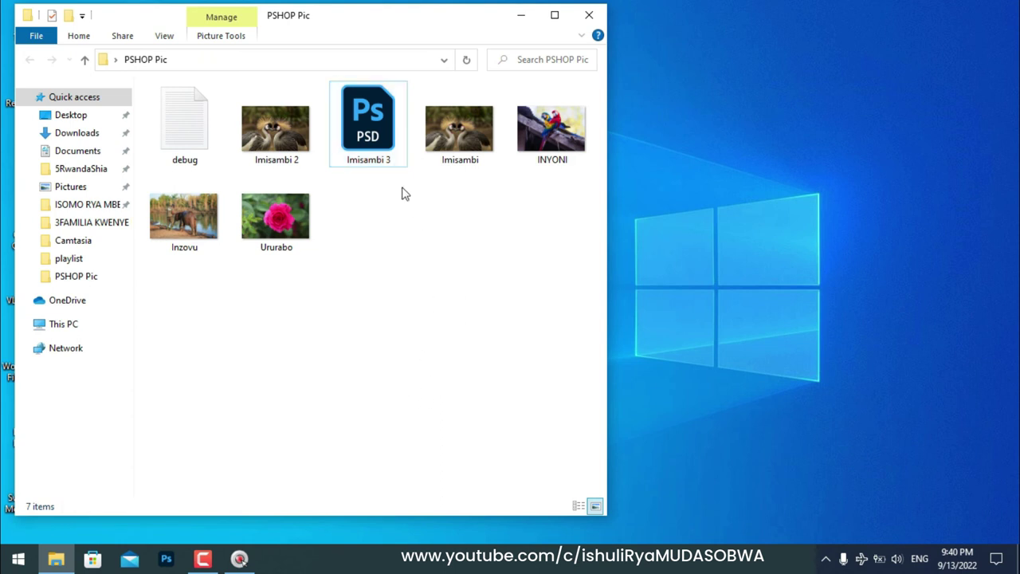
click(376, 139)
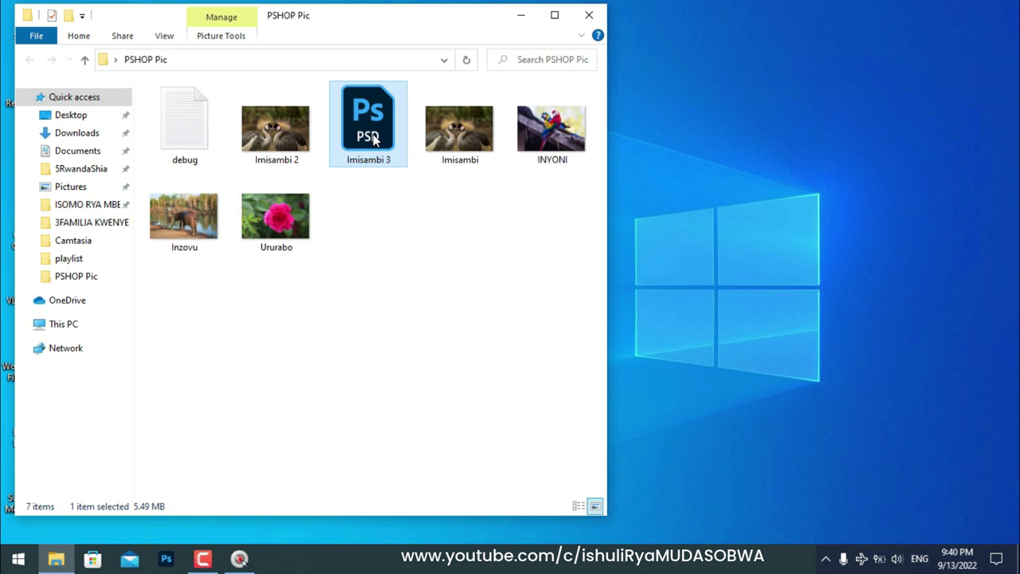
click(438, 337)
click(369, 141)
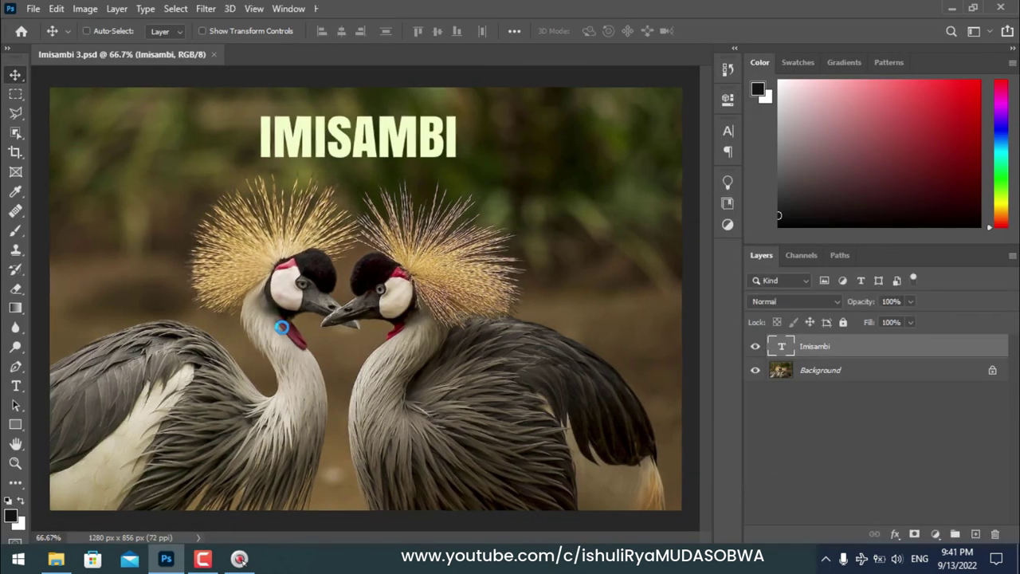
Zoom the Imisambi 3.psd view out to 50%
key(ctrl+minus)
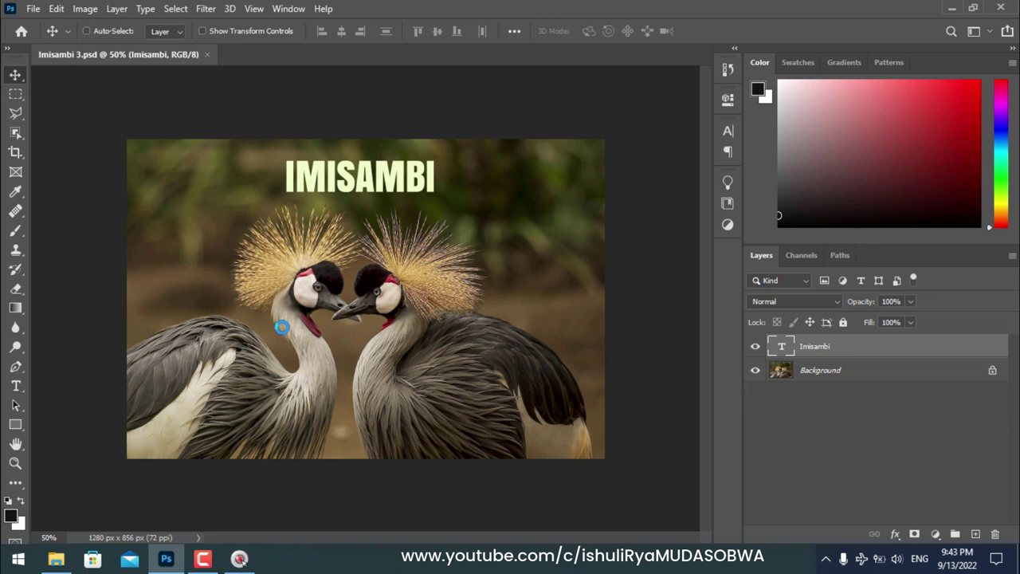
Restore Photoshop to a floating window and close Imisambi 3.psd
drag(479, 8, 478, 92)
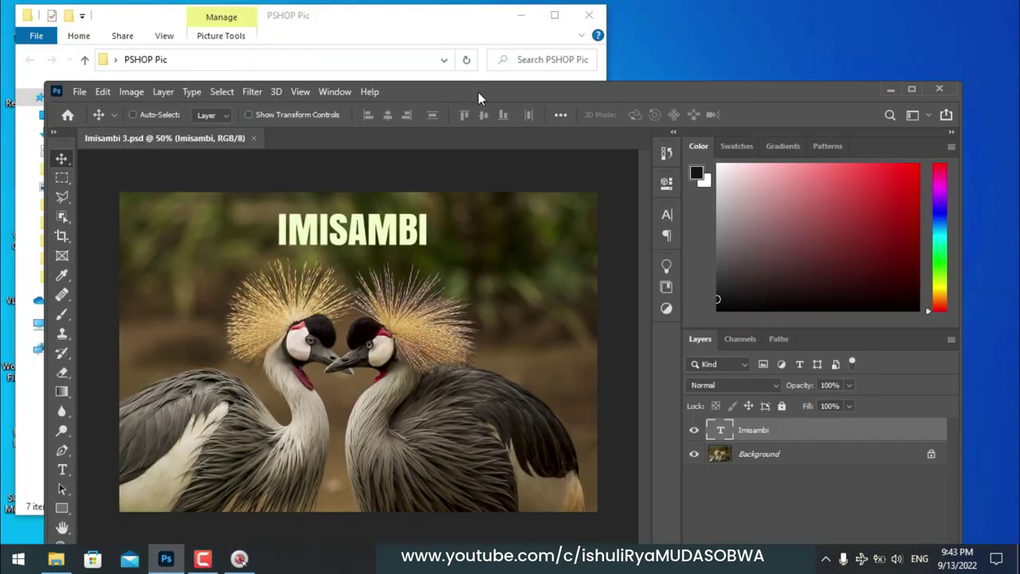
drag(478, 91, 473, 128)
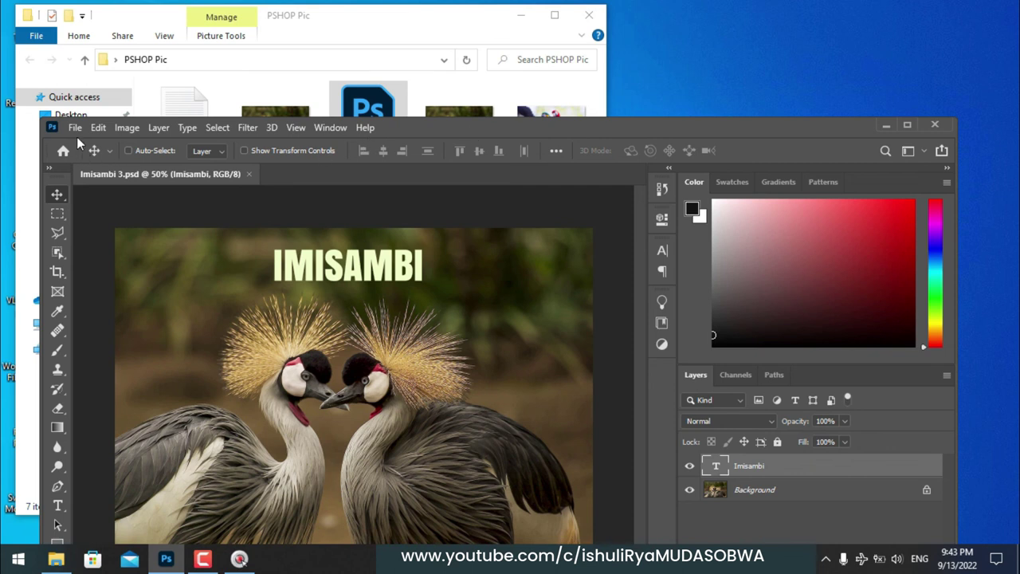
click(249, 175)
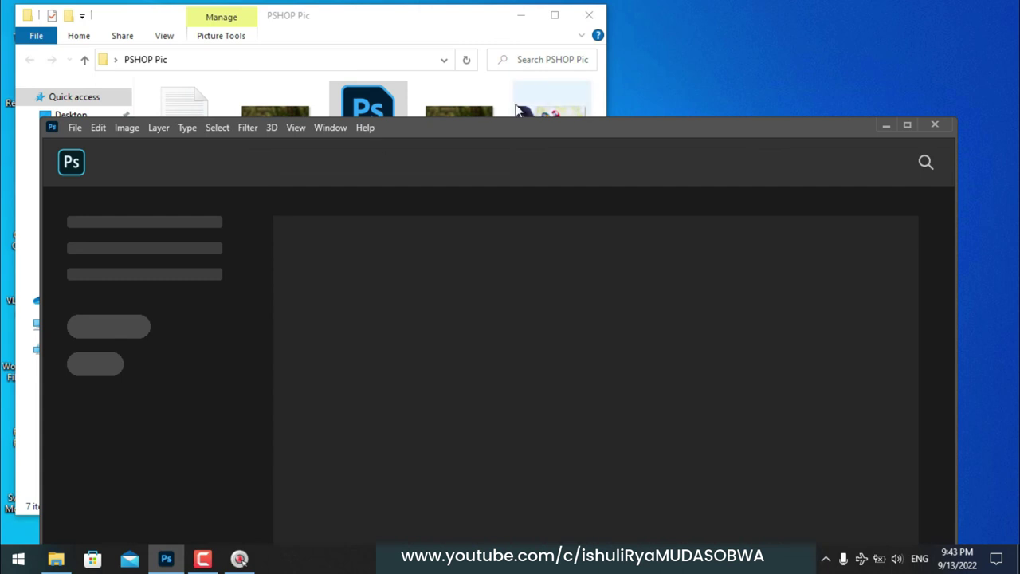
Drag Imisambi.jpg from PSHOP Pic into Photoshop, leaving the file list visible beside it
drag(508, 127, 483, 194)
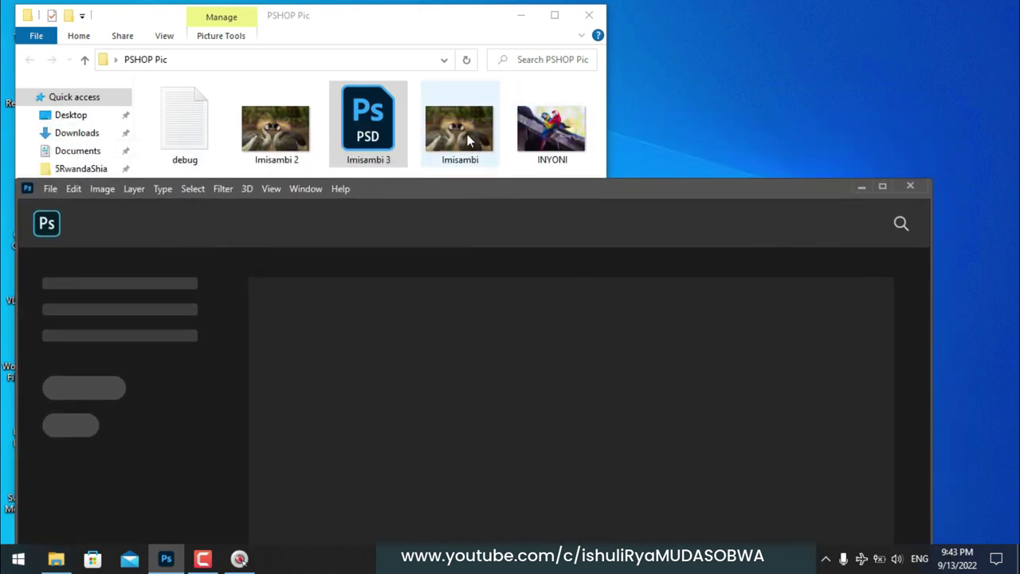
drag(462, 131, 441, 389)
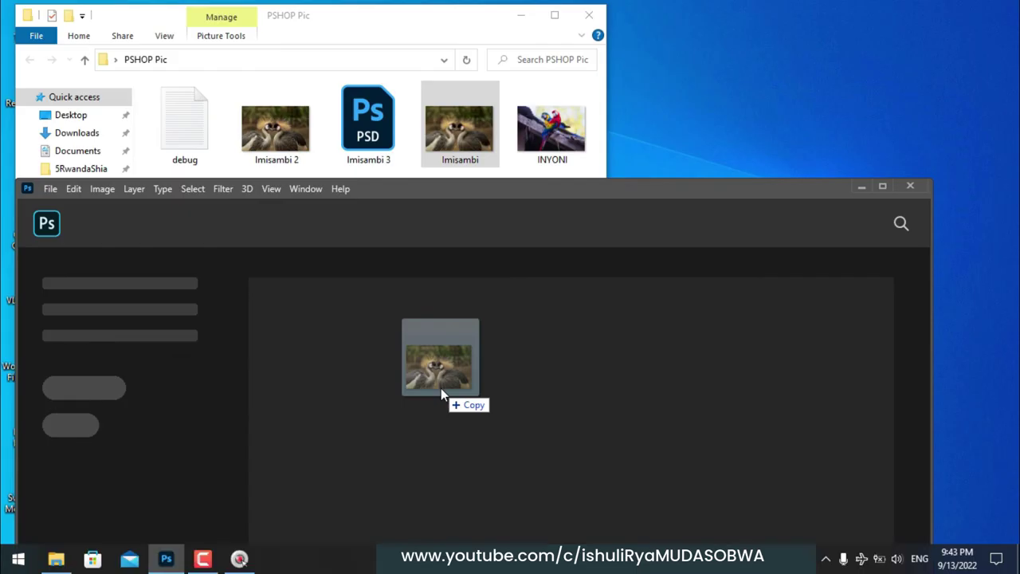
drag(441, 388, 441, 388)
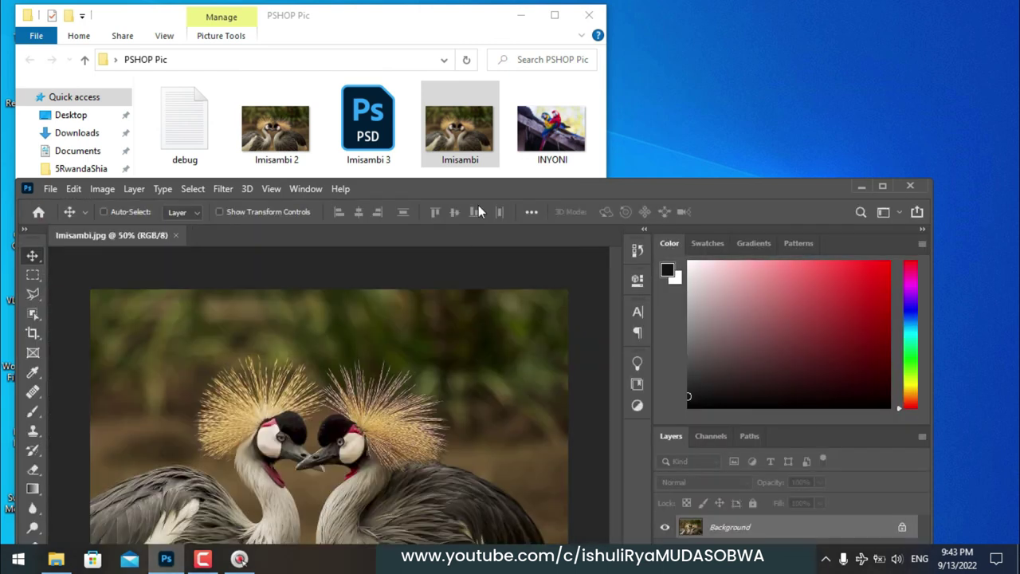
drag(482, 191, 509, 55)
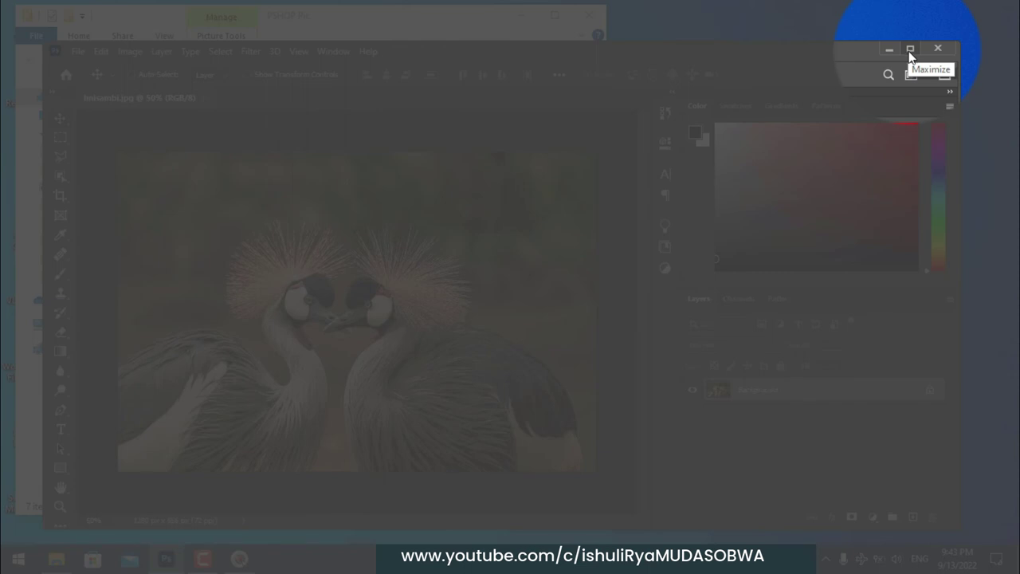
click(910, 49)
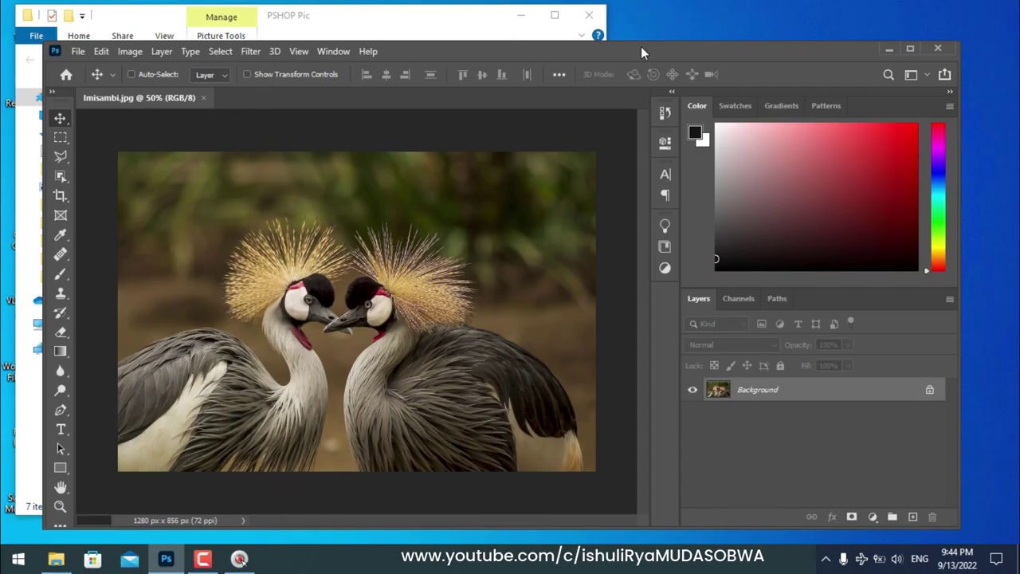
drag(641, 46, 590, 185)
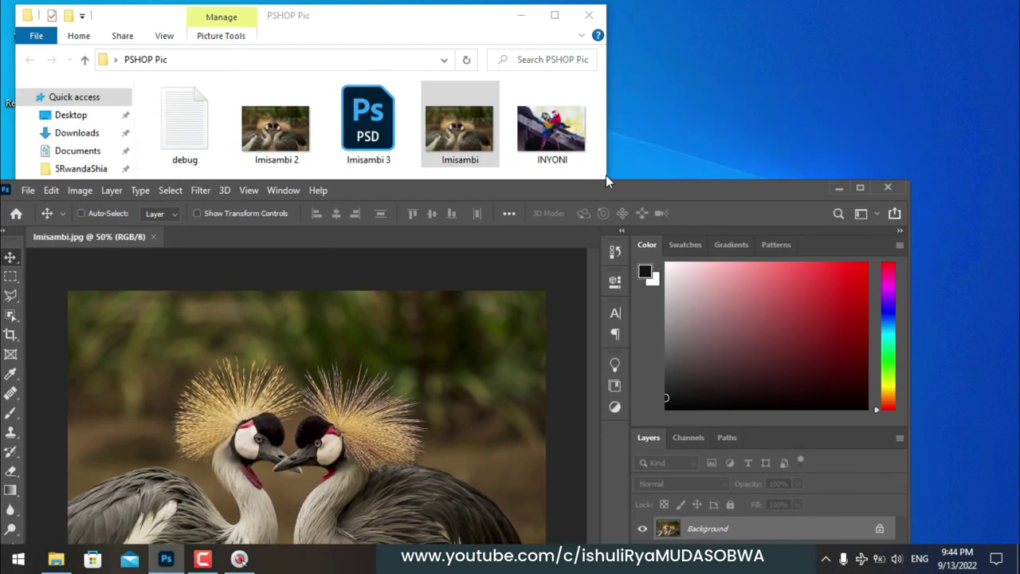
Drag INYONI.jpg into Photoshop as a second tab and maximize the window
mouse_move(563, 127)
mouse_down()
mouse_move(367, 249)
mouse_move(347, 248)
mouse_up()
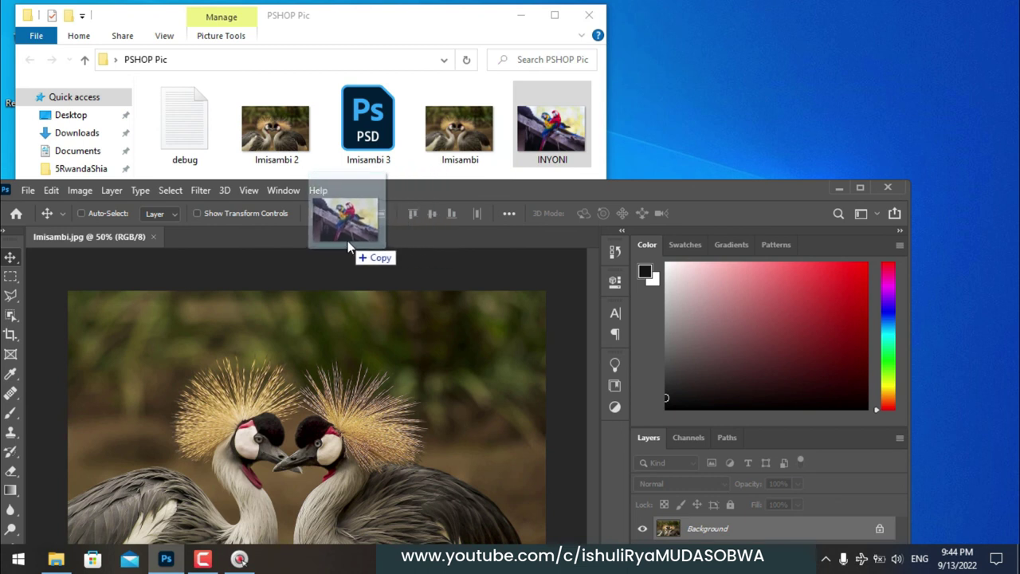
drag(348, 242, 348, 241)
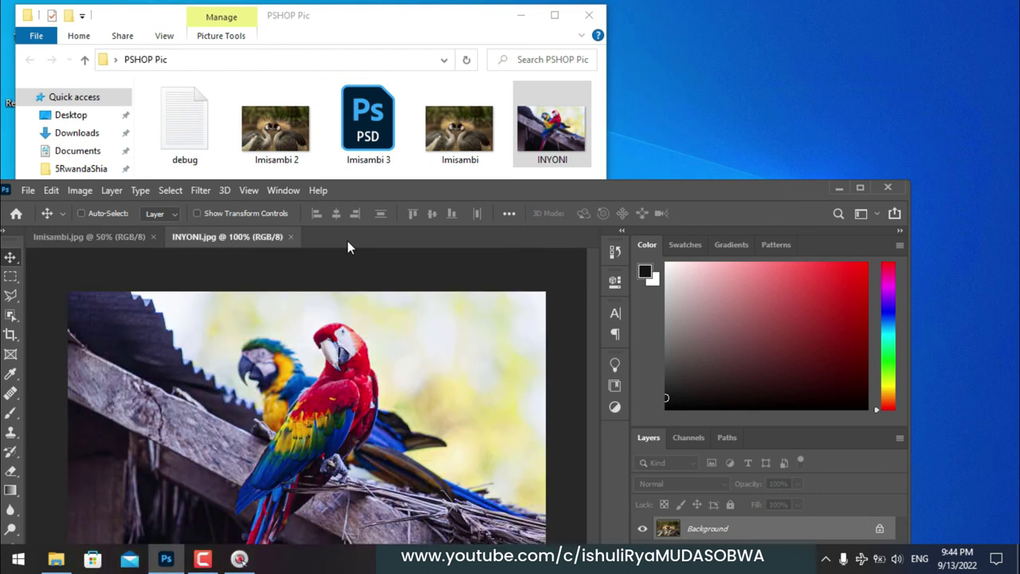
click(859, 189)
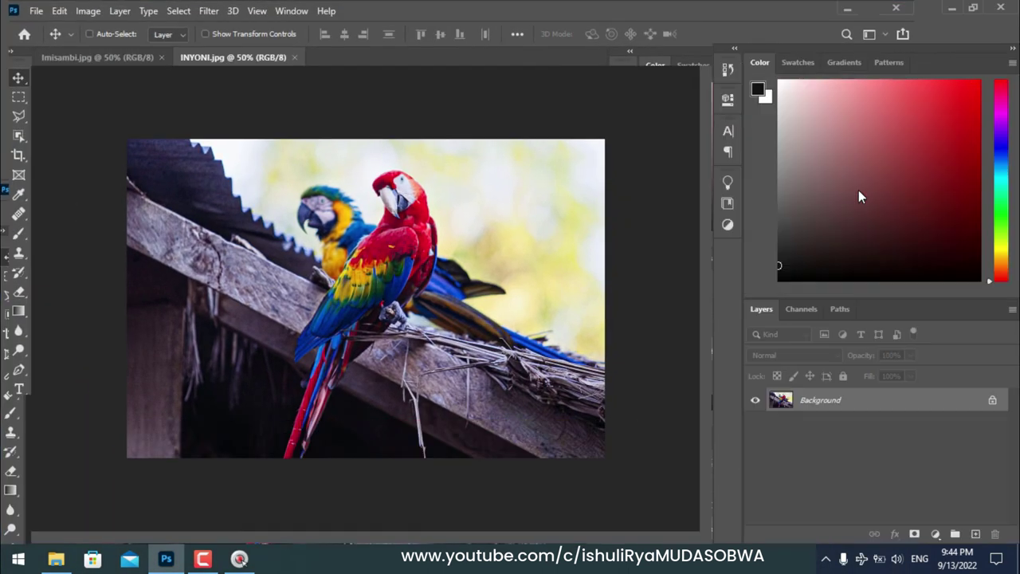